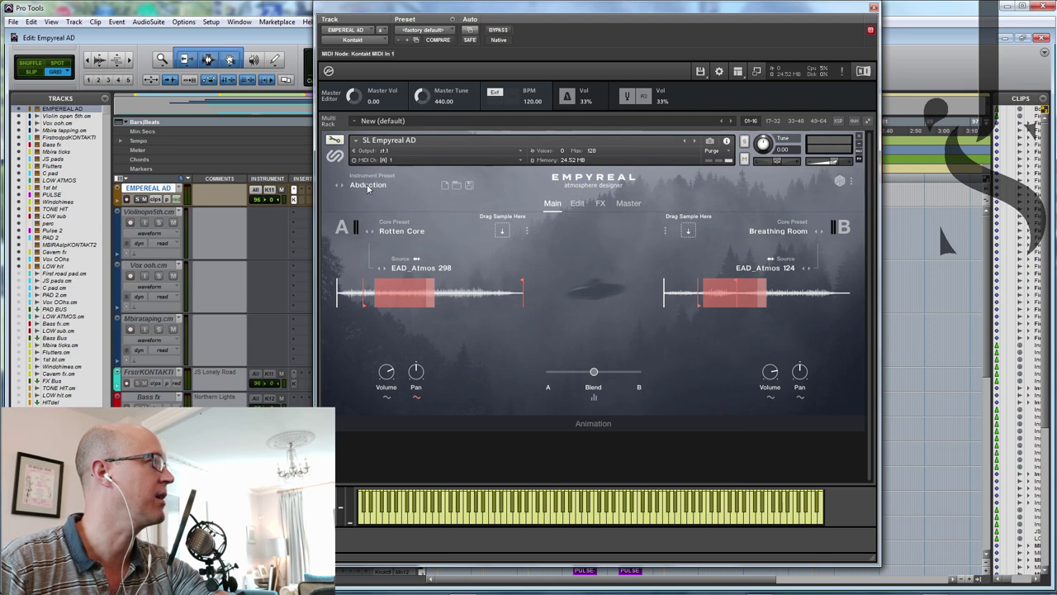
Step: Open the instrument preset browser and filter the presets by the Acoustic - Organic and Mystery - Suspense tags
click(368, 185)
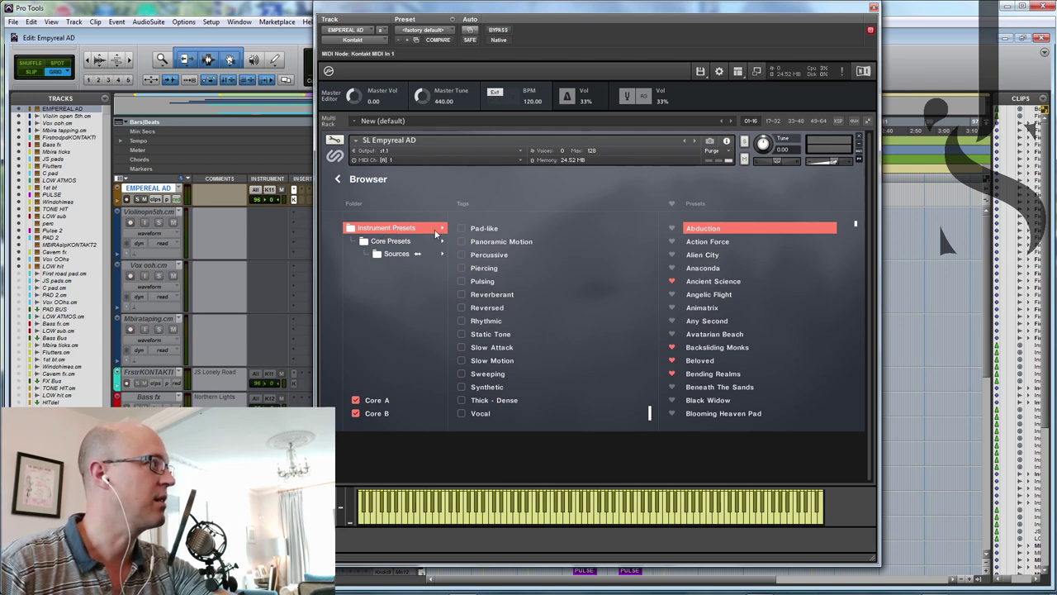
drag(648, 417, 652, 221)
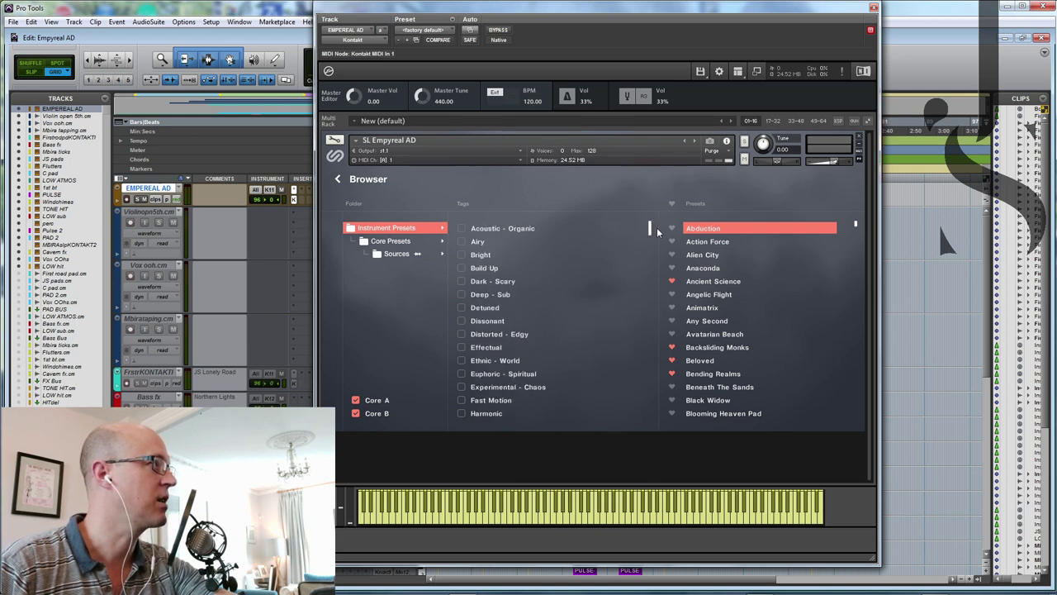
scroll(659, 234, down, 2)
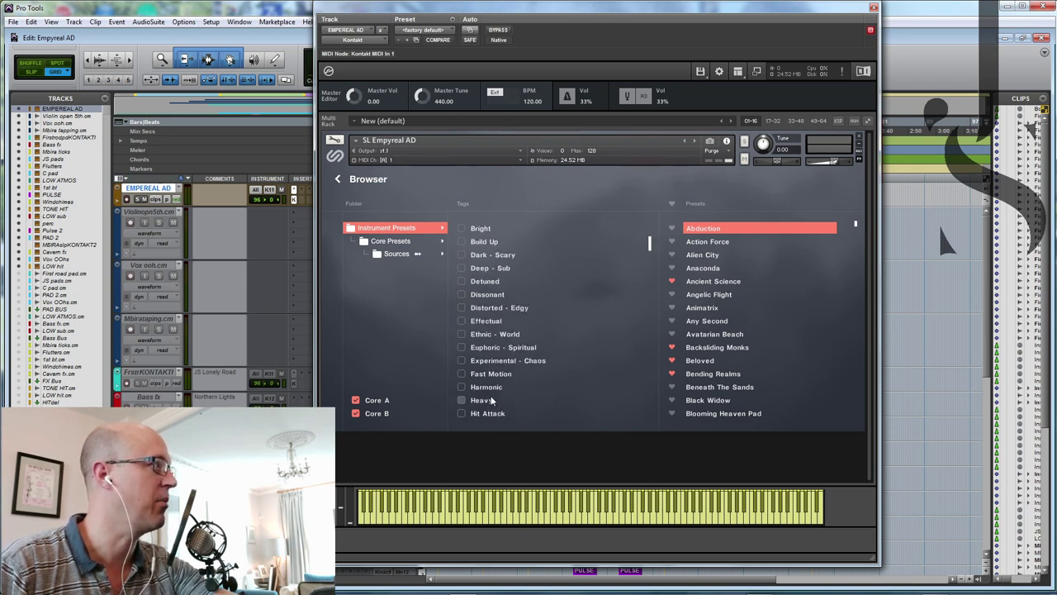
drag(649, 242, 653, 304)
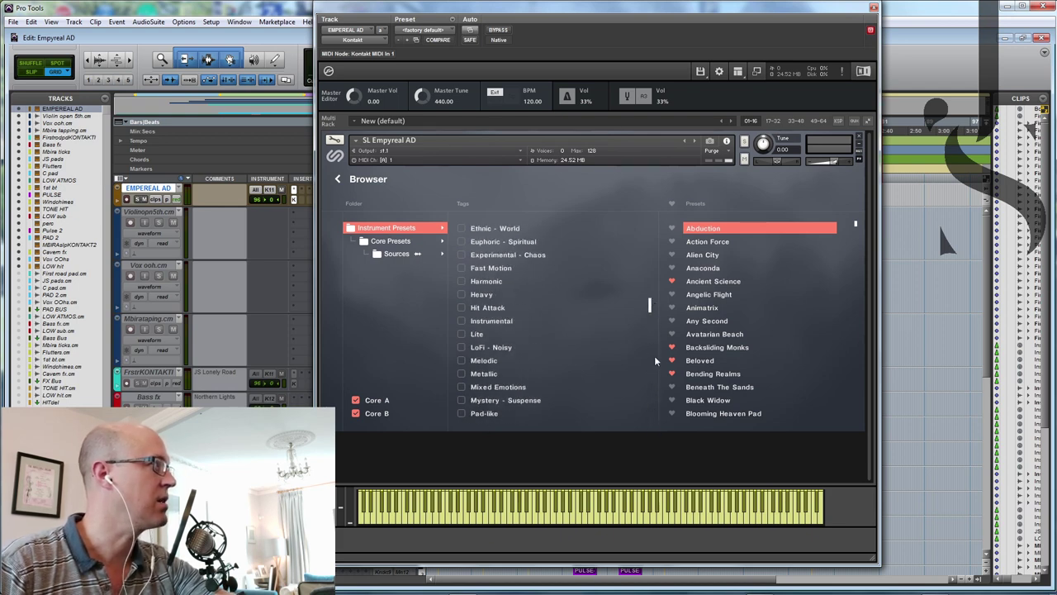
click(461, 360)
drag(651, 337, 620, 215)
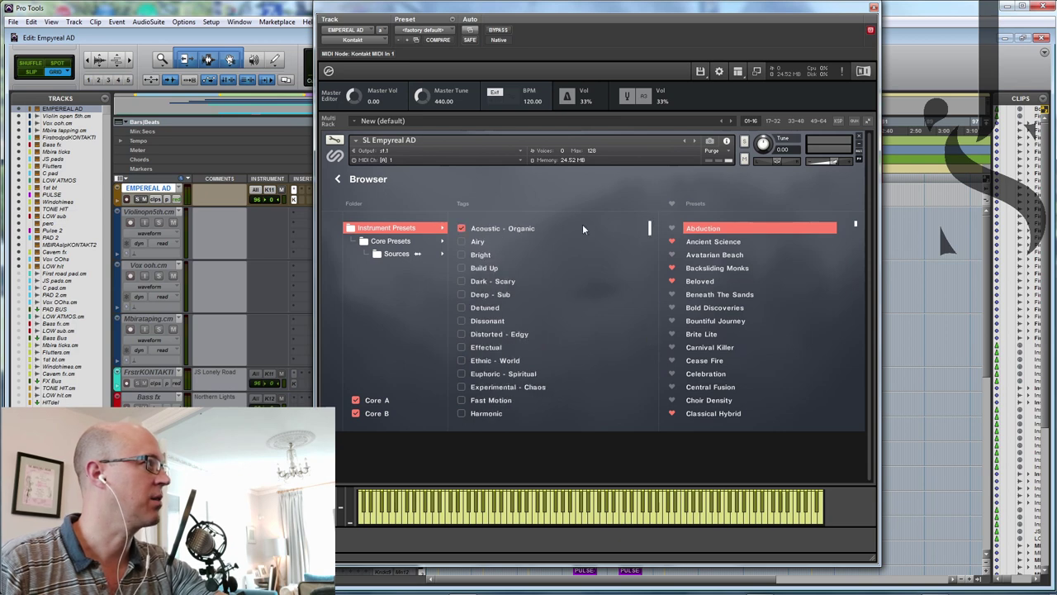
click(462, 228)
click(462, 228)
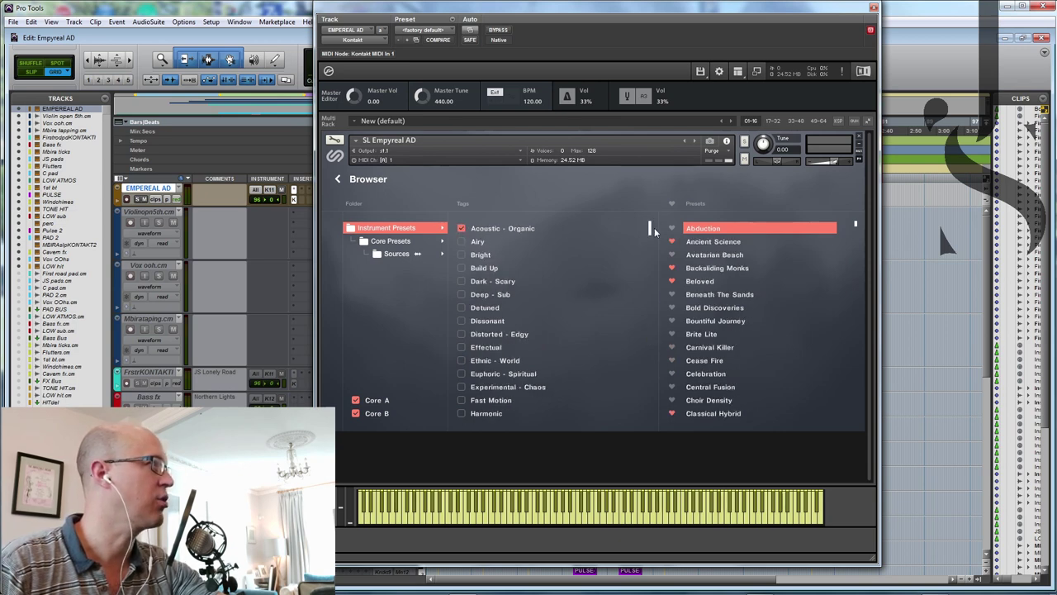
drag(653, 229, 649, 318)
click(461, 373)
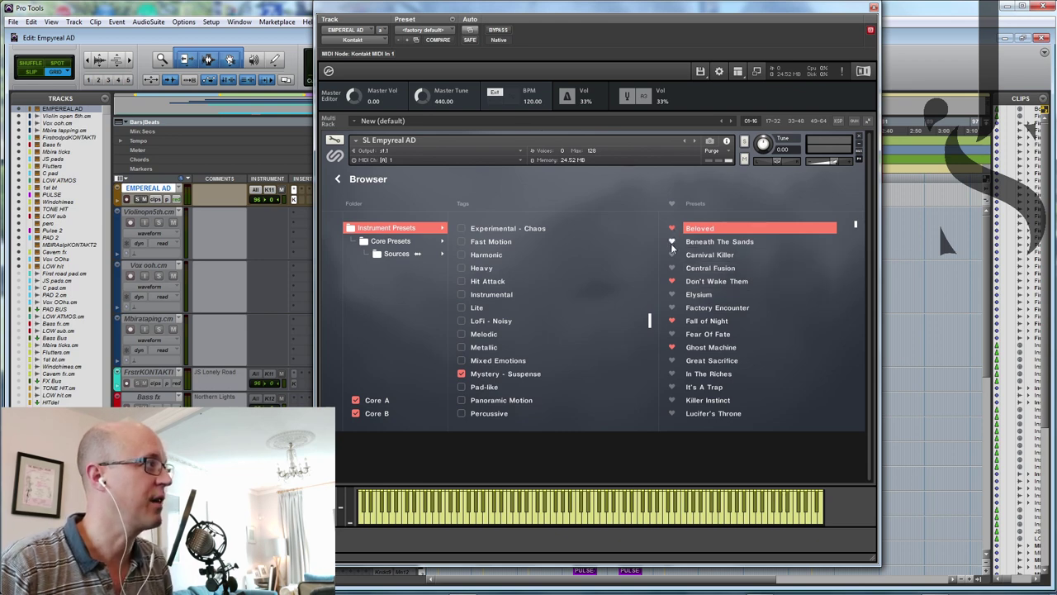
Step: Show only the favourite presets in the filtered list, and switch back to showing all of them
click(673, 348)
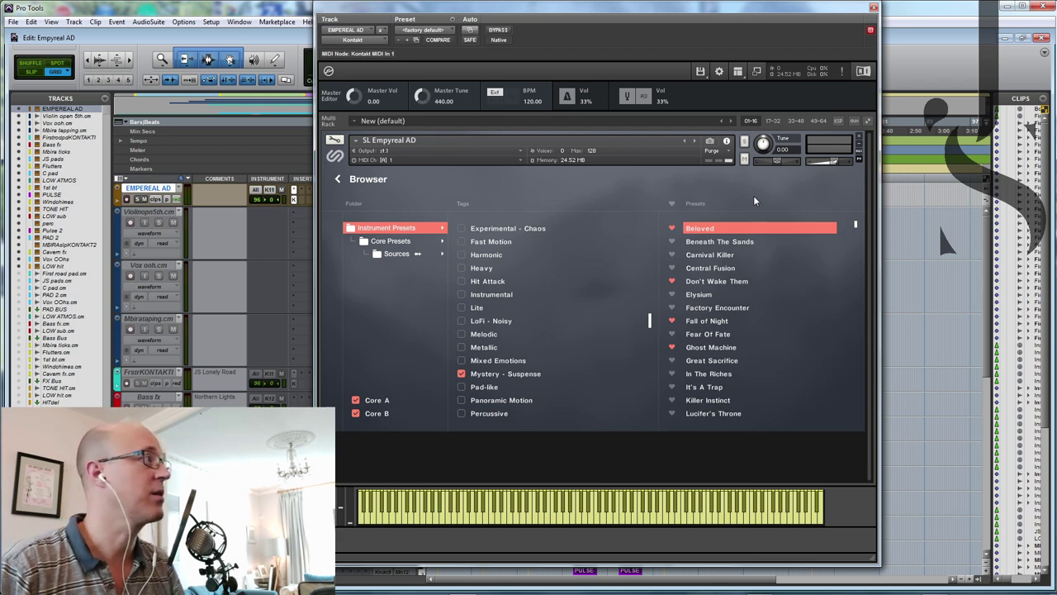
click(672, 204)
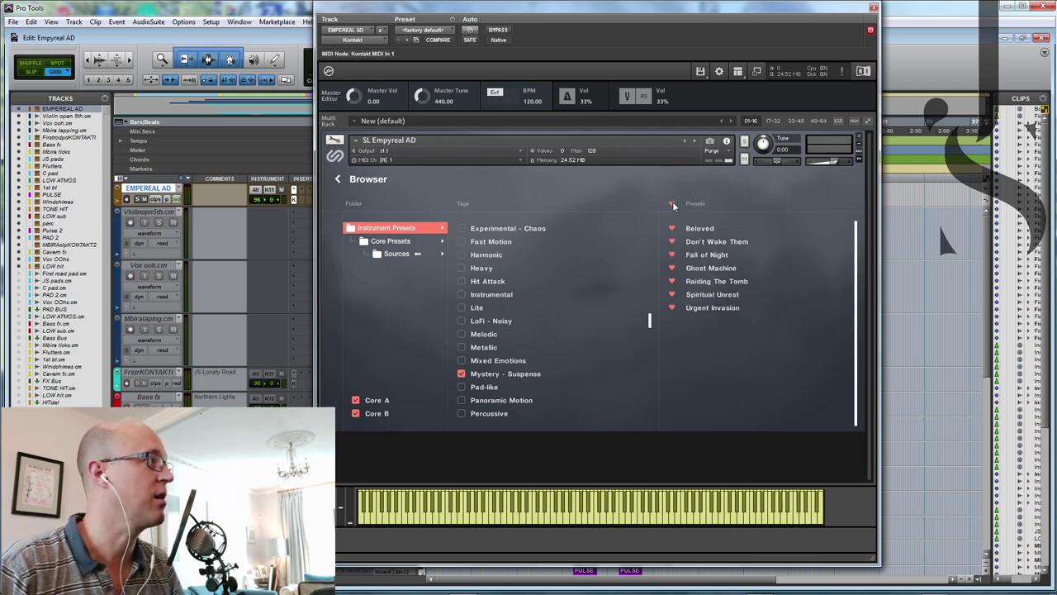
click(671, 205)
Step: Audition the instrument presets Beneath The Sands and Carnival Killer
click(724, 241)
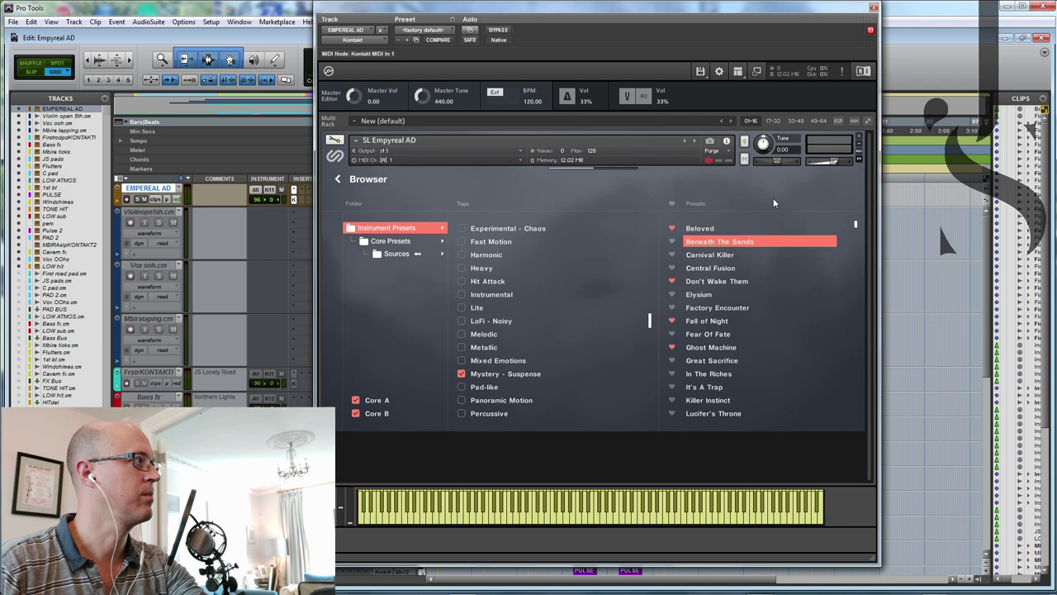
click(376, 183)
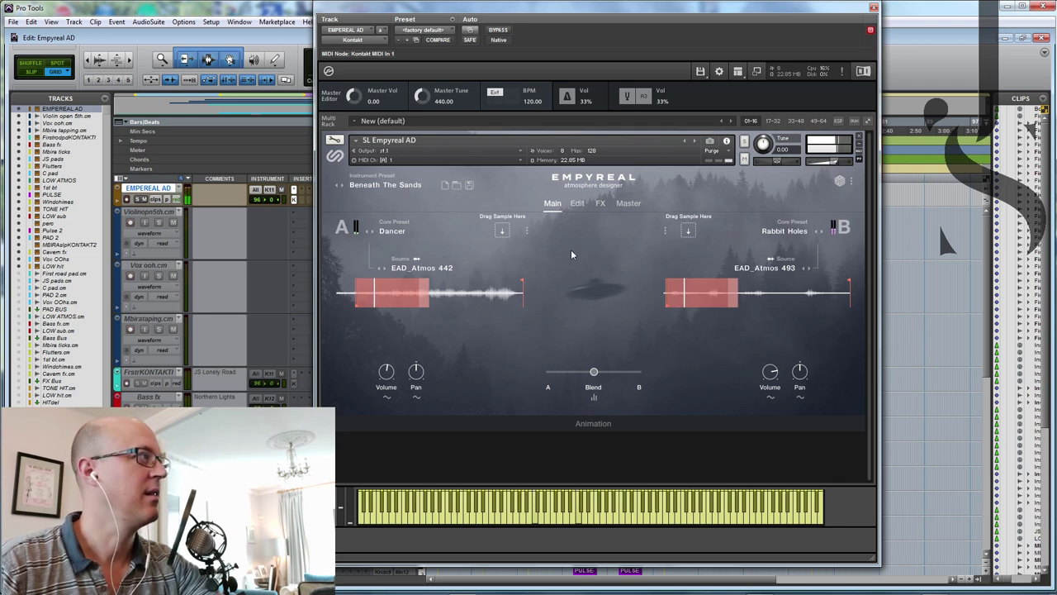
click(391, 187)
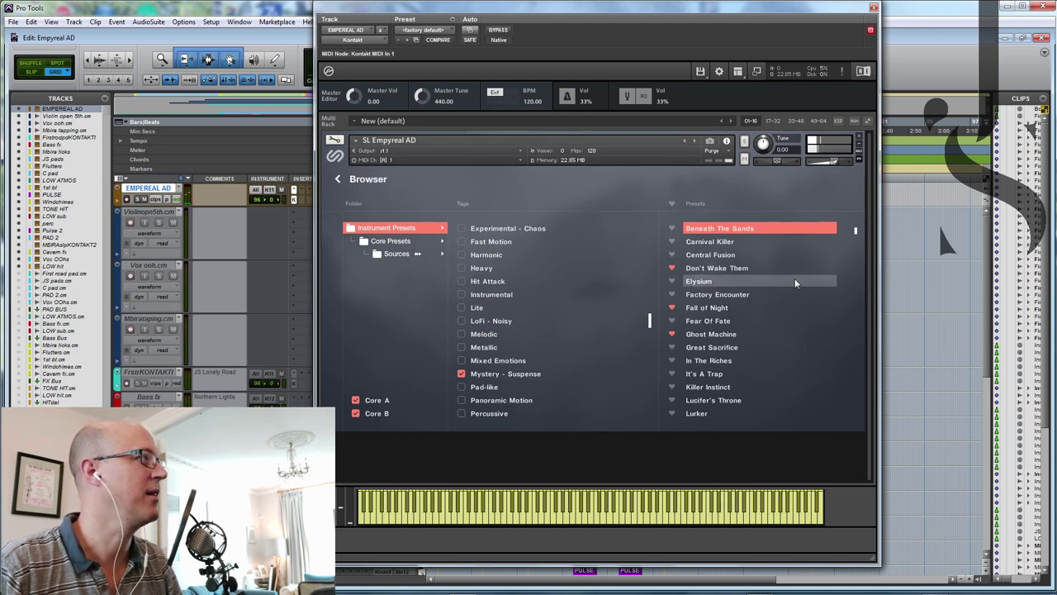
click(727, 244)
click(727, 243)
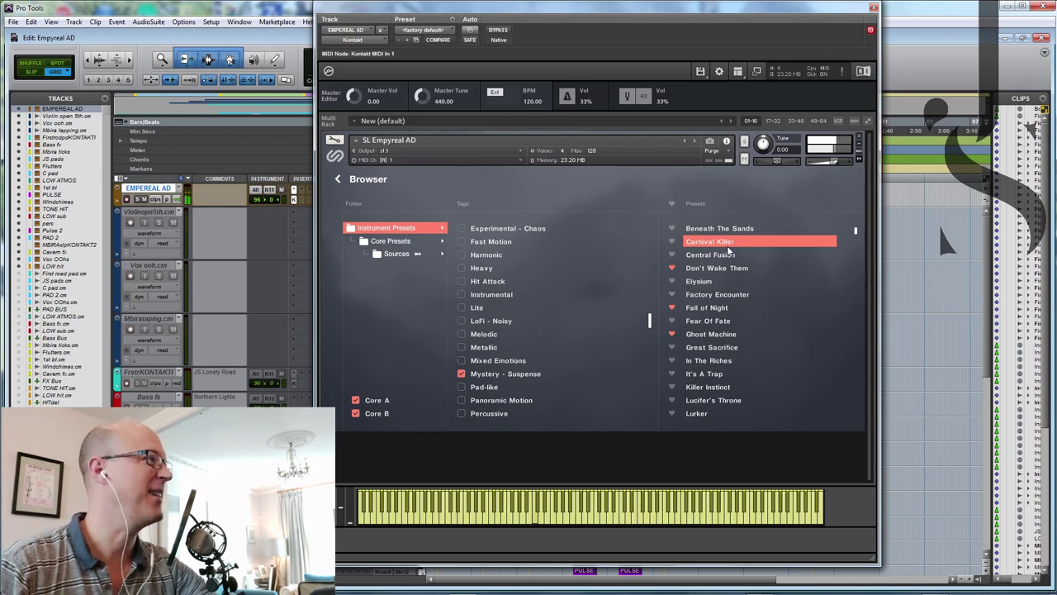
Step: Load the instrument preset It's A Trap, mark it as a favourite and return to the instrument's main page
double_click(711, 379)
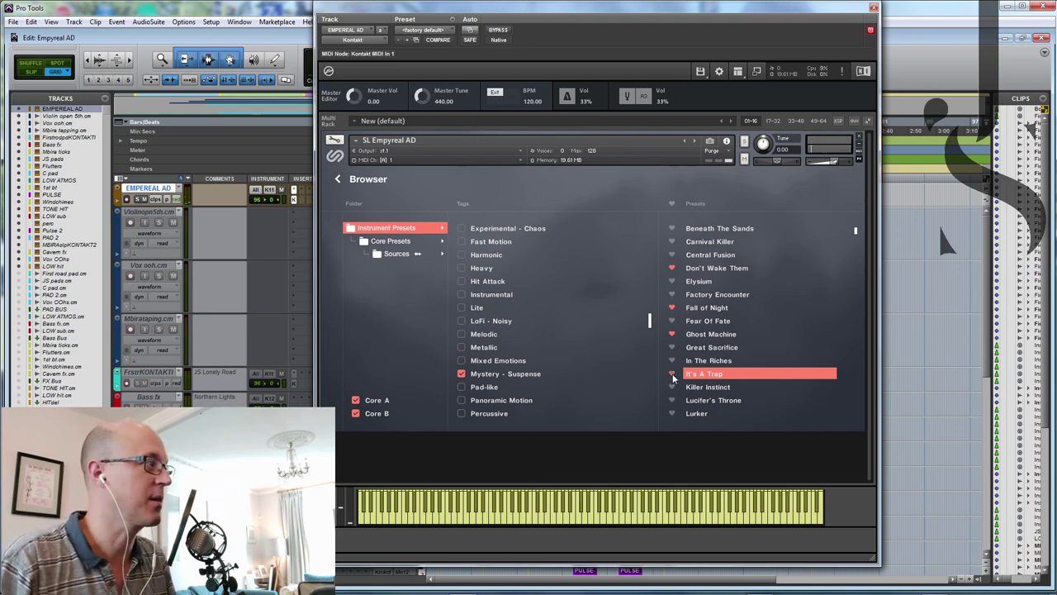
click(673, 373)
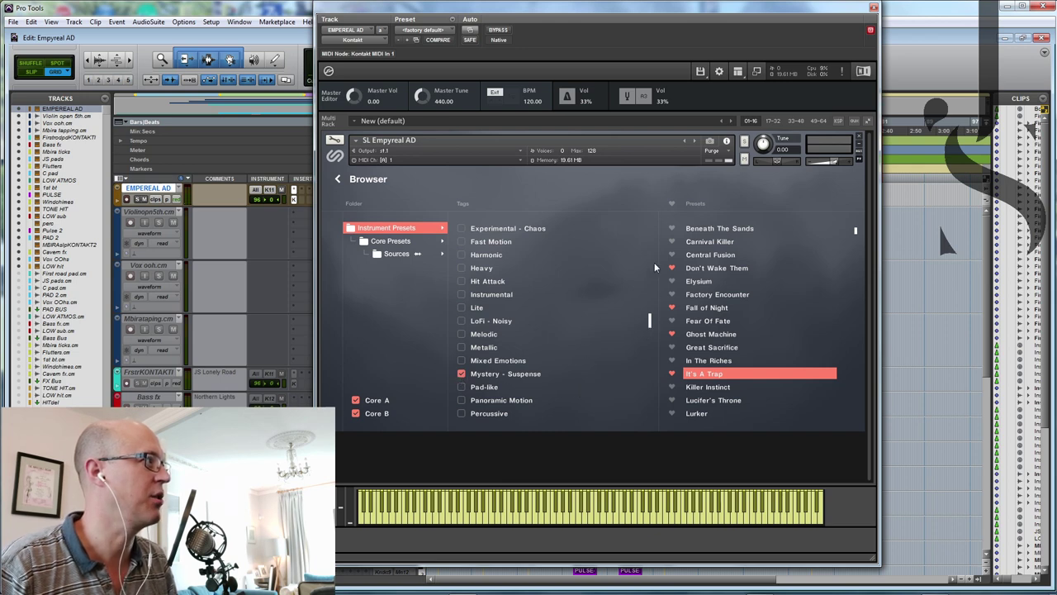
click(373, 182)
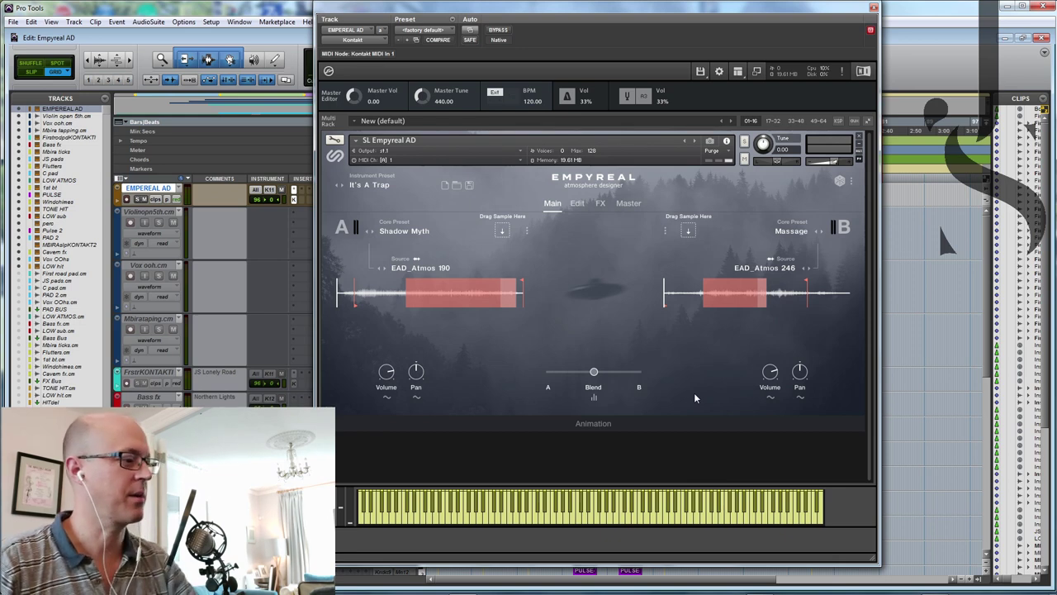
Step: Look through the instrument's Edit, FX and Master pages and return to the Main page
click(577, 203)
click(601, 203)
click(629, 203)
click(552, 203)
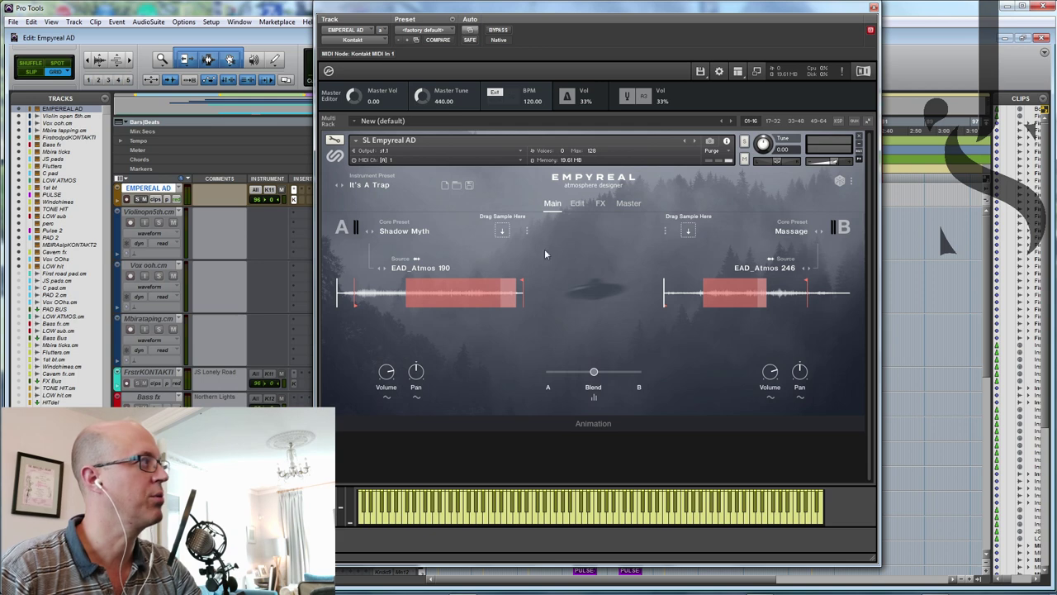
Step: Filter the Core A presets by the Hit Attack tag, load Bay Watch and return to the main page
click(403, 232)
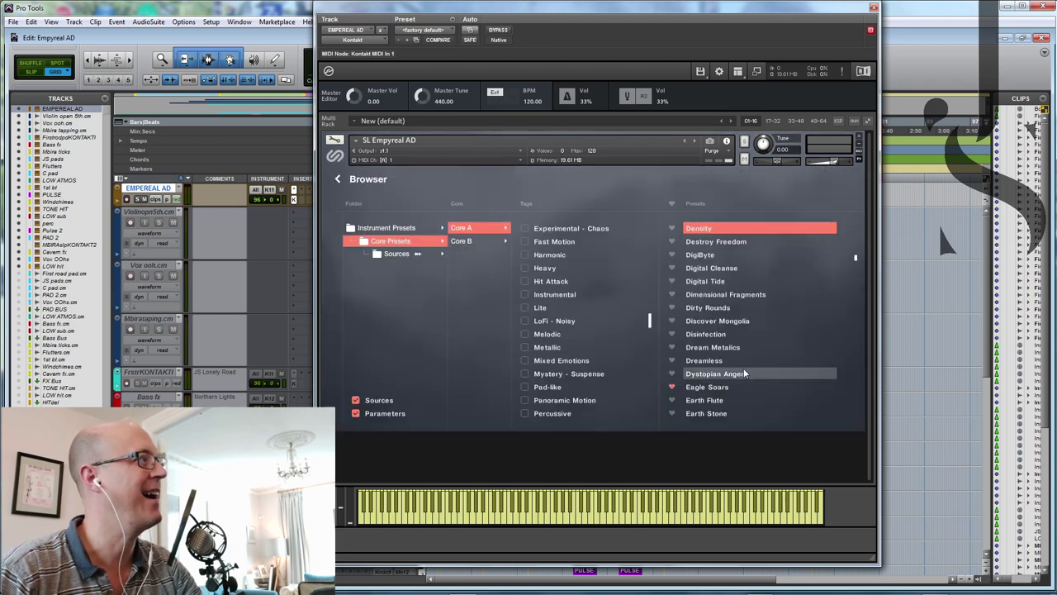
drag(648, 320, 649, 316)
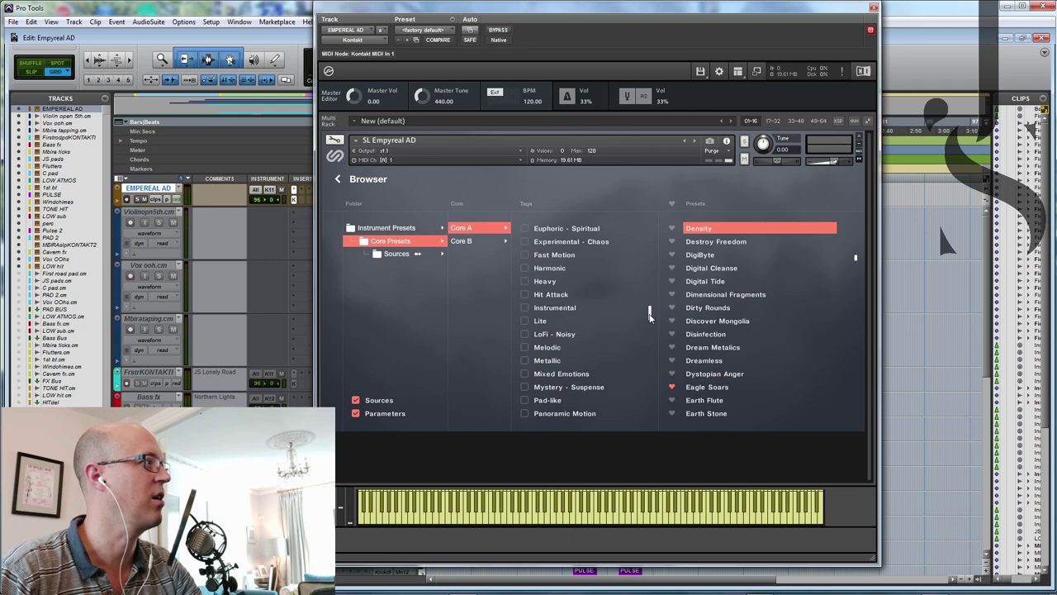
click(525, 295)
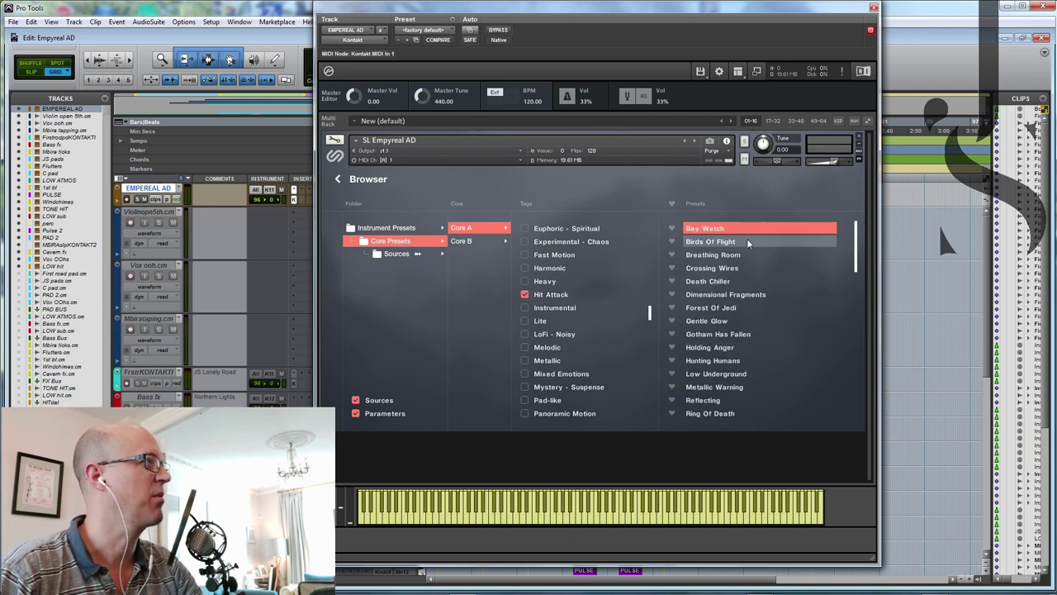
double_click(707, 229)
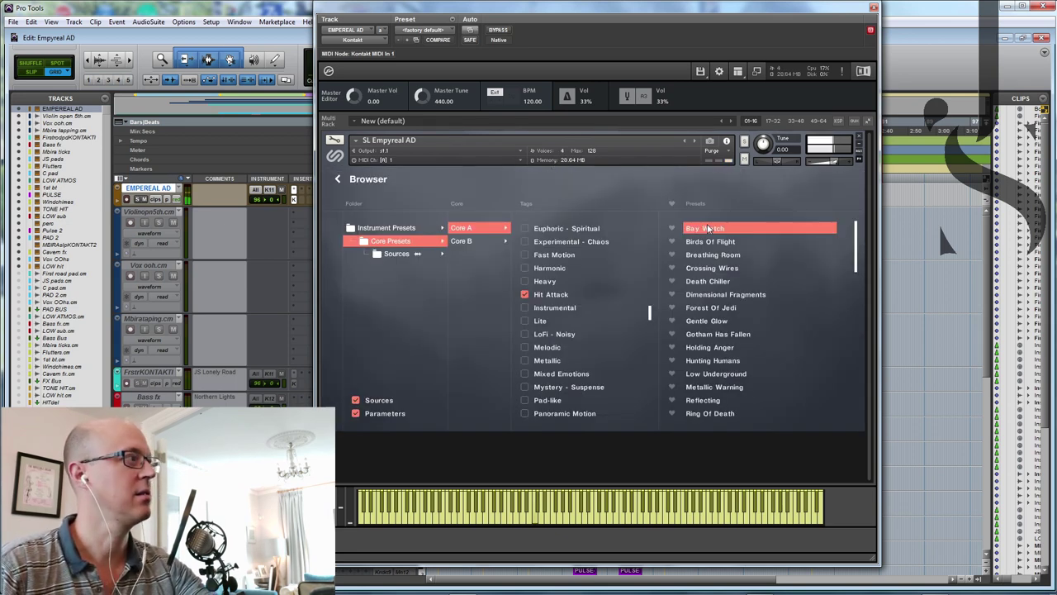
click(363, 179)
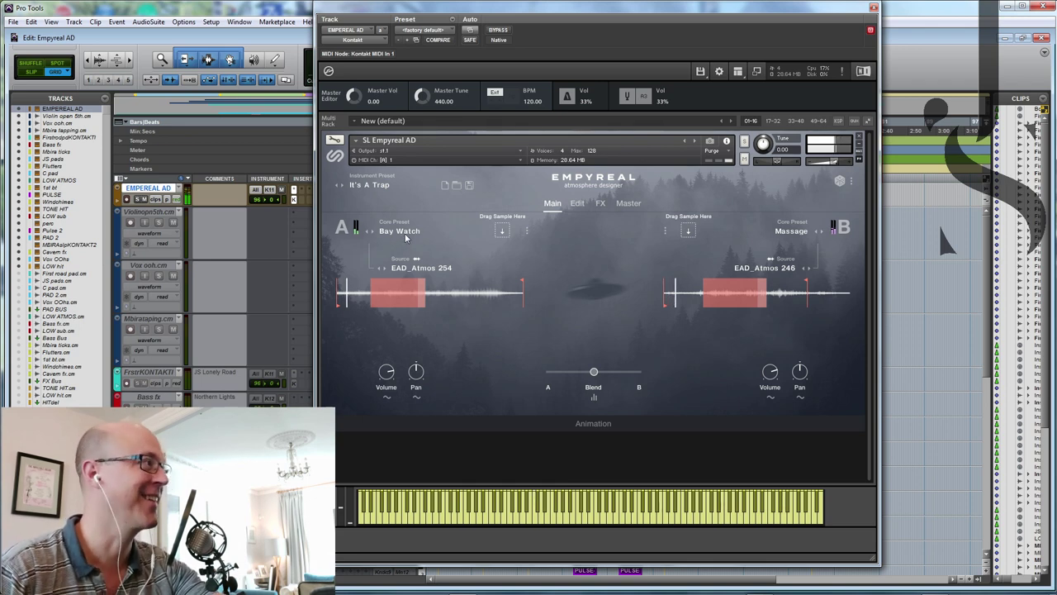
Step: Filter the Core B presets by the Pad-like tag, load Clouds and return to the main page
click(790, 232)
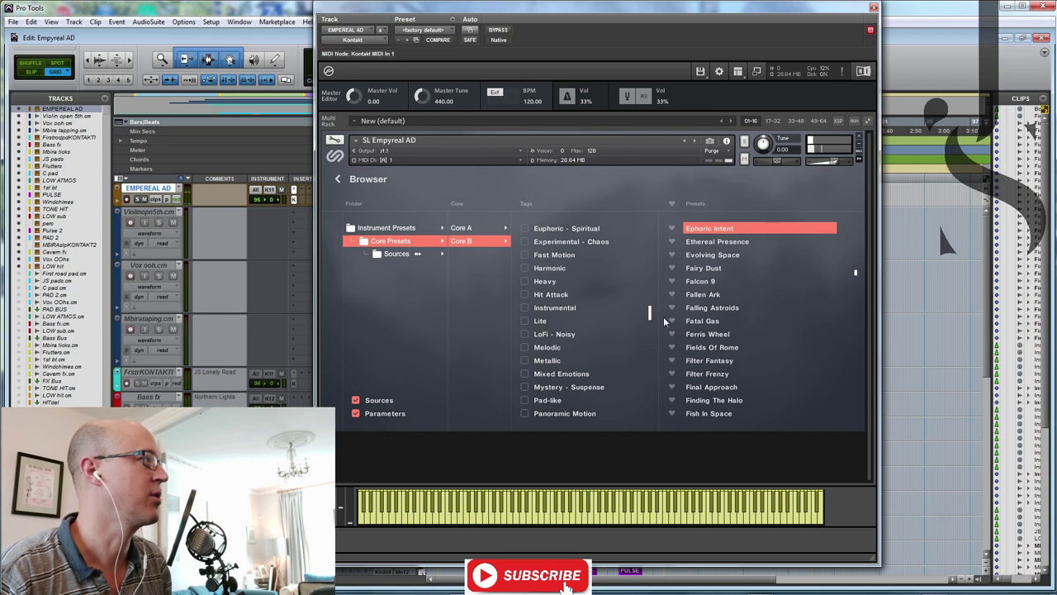
drag(650, 315, 649, 351)
click(526, 334)
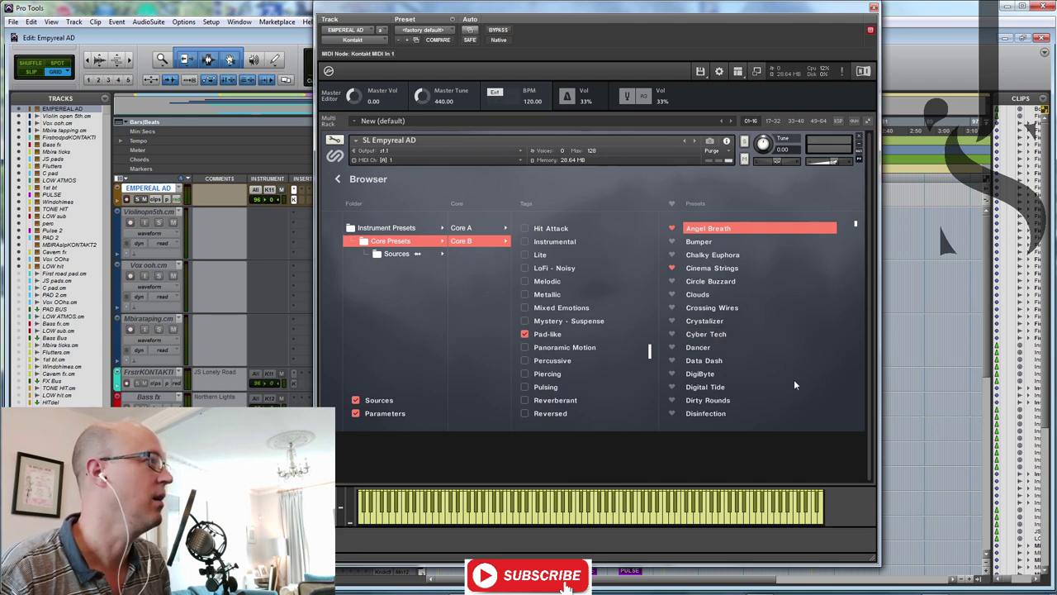
click(699, 295)
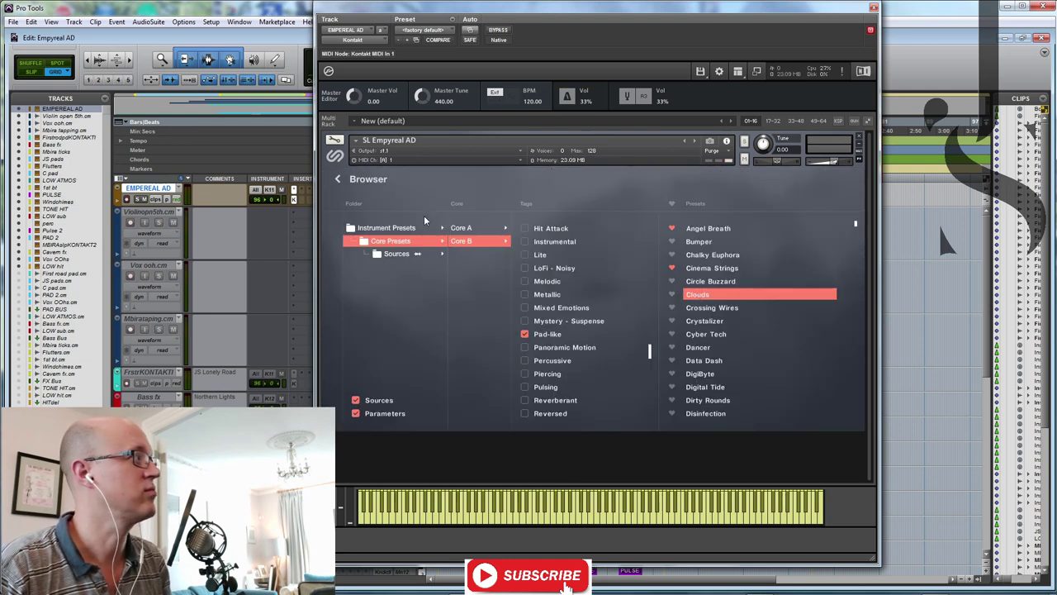
click(379, 178)
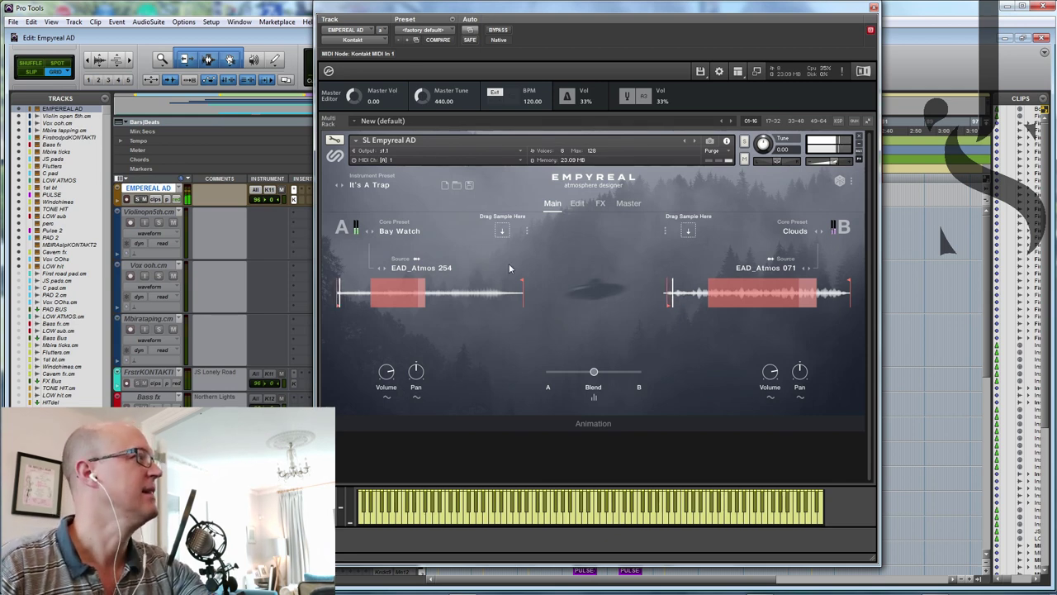
Step: Filter the Core A sources by Hit Attack, LoFi - Noisy and Panoramic Motion, and load EAD_Atmos 328 as the source
click(417, 269)
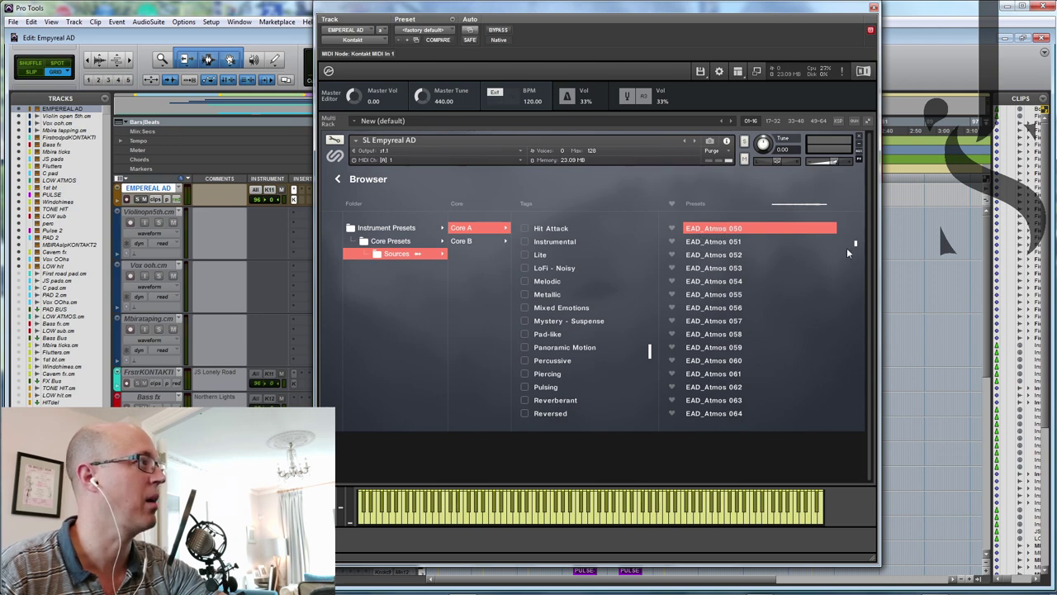
mouse_move(855, 245)
mouse_down()
mouse_move(856, 303)
mouse_move(858, 247)
mouse_up()
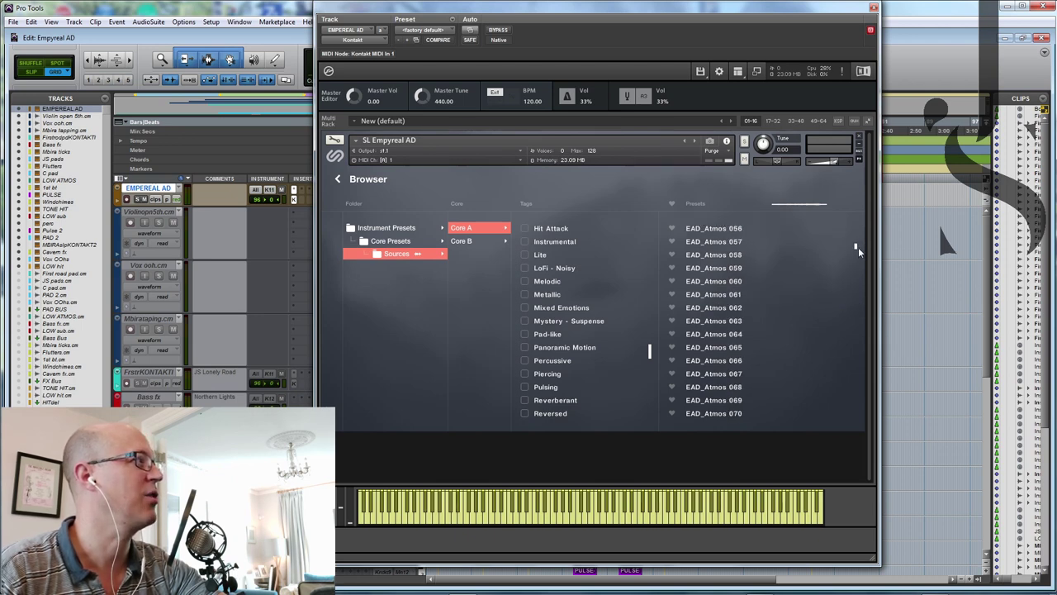
scroll(652, 349, up, 1)
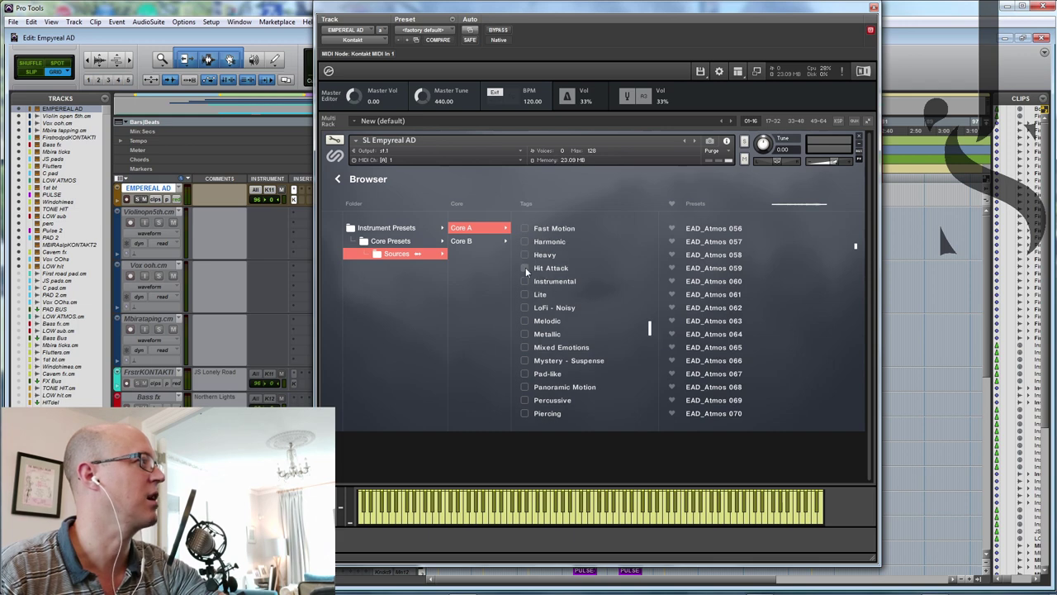
click(525, 267)
click(525, 308)
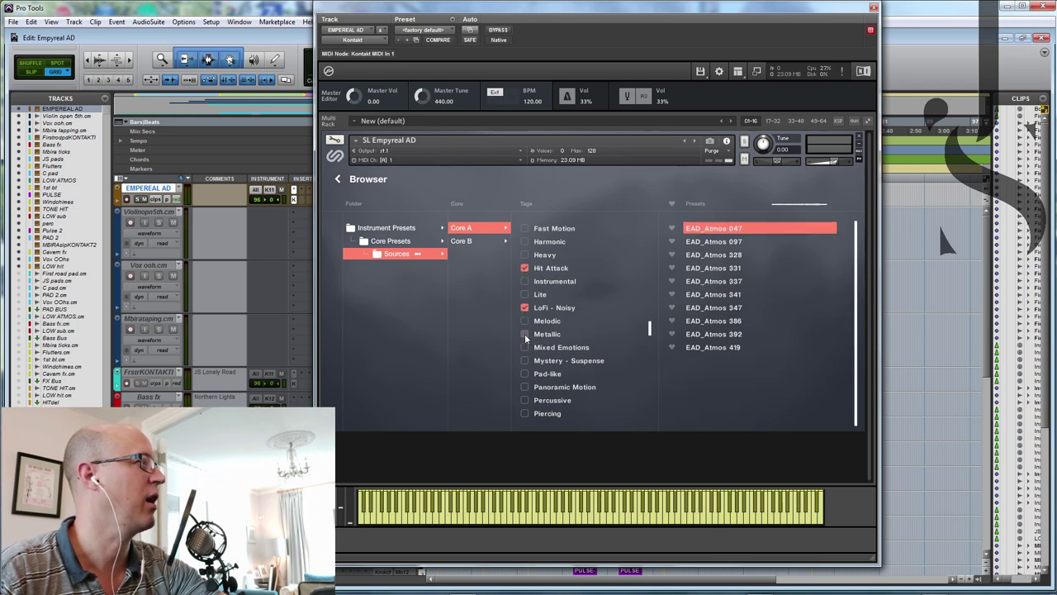
click(526, 372)
click(526, 372)
click(525, 387)
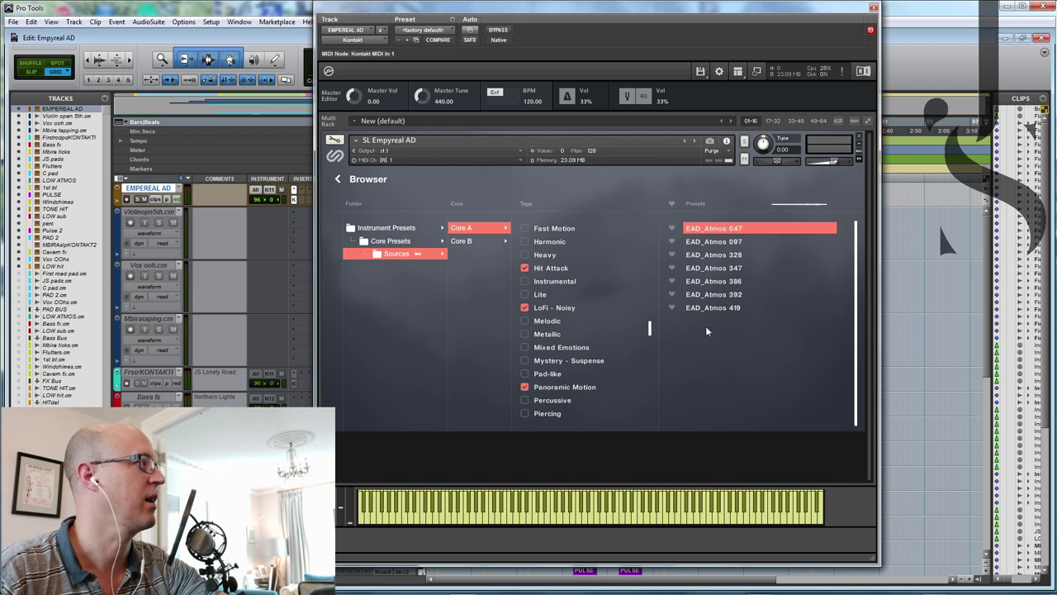
click(725, 254)
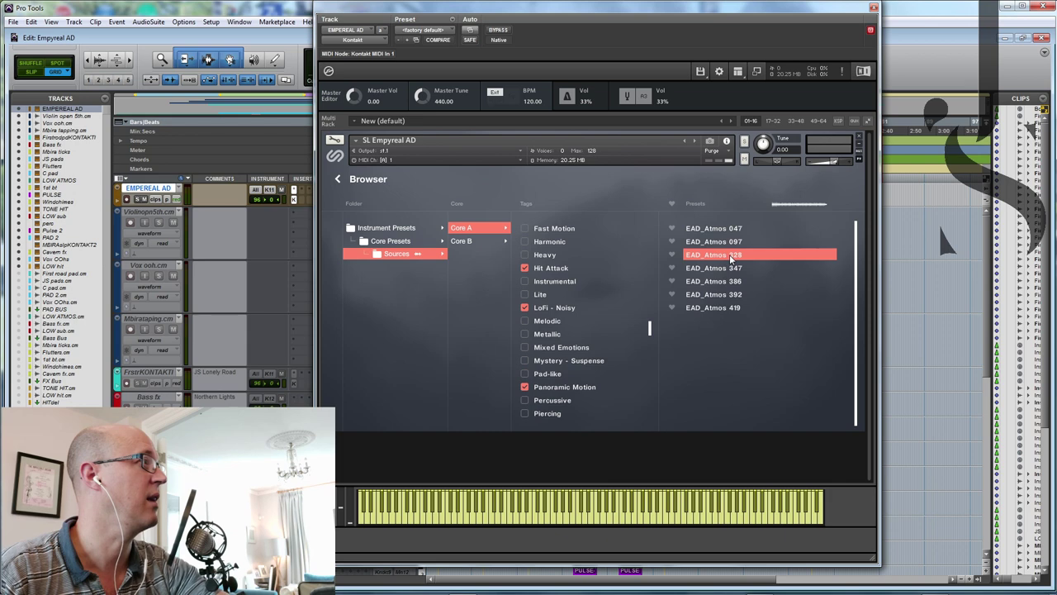
click(371, 181)
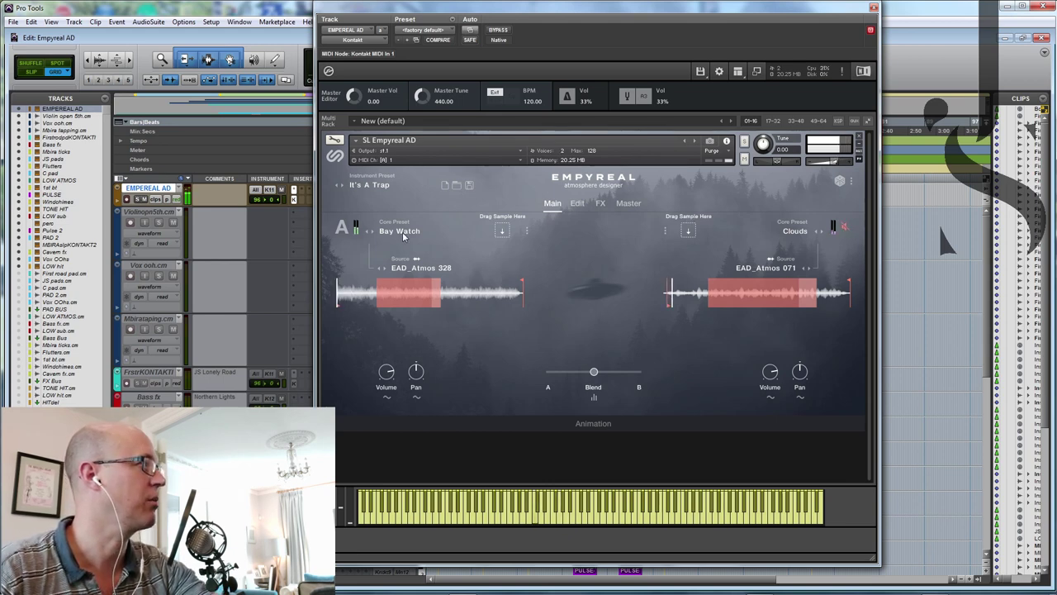
Step: Open Core A's sample for editing, shift and shorten its loop region, and move the start point inside the loop
click(427, 295)
drag(327, 316, 387, 316)
mouse_move(533, 270)
mouse_down()
mouse_move(597, 271)
mouse_move(521, 272)
mouse_up()
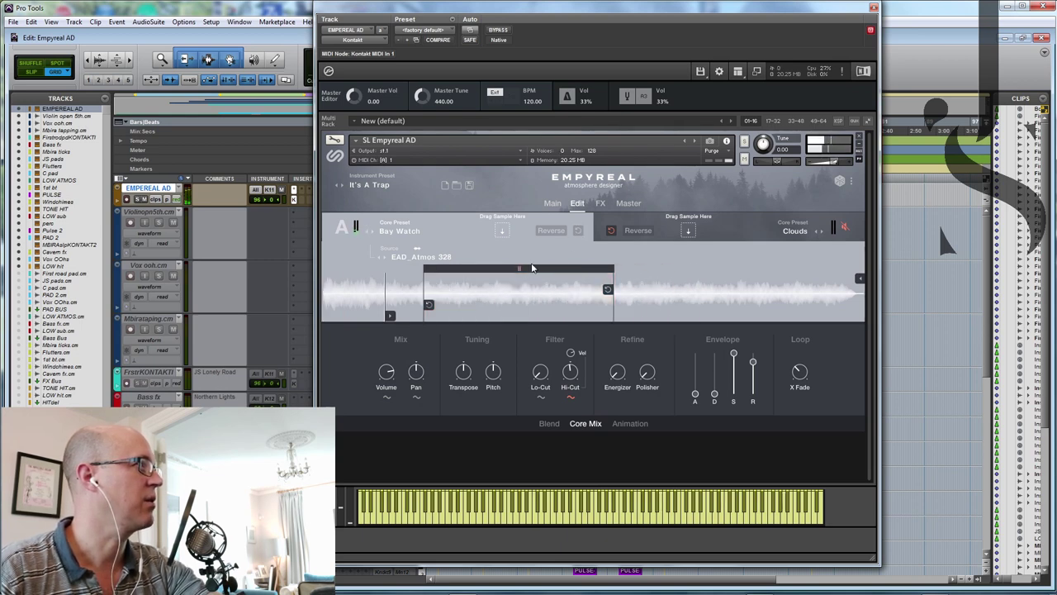
drag(521, 273, 516, 273)
drag(385, 321, 456, 319)
mouse_move(608, 299)
mouse_down()
mouse_move(501, 302)
mouse_move(447, 320)
mouse_up()
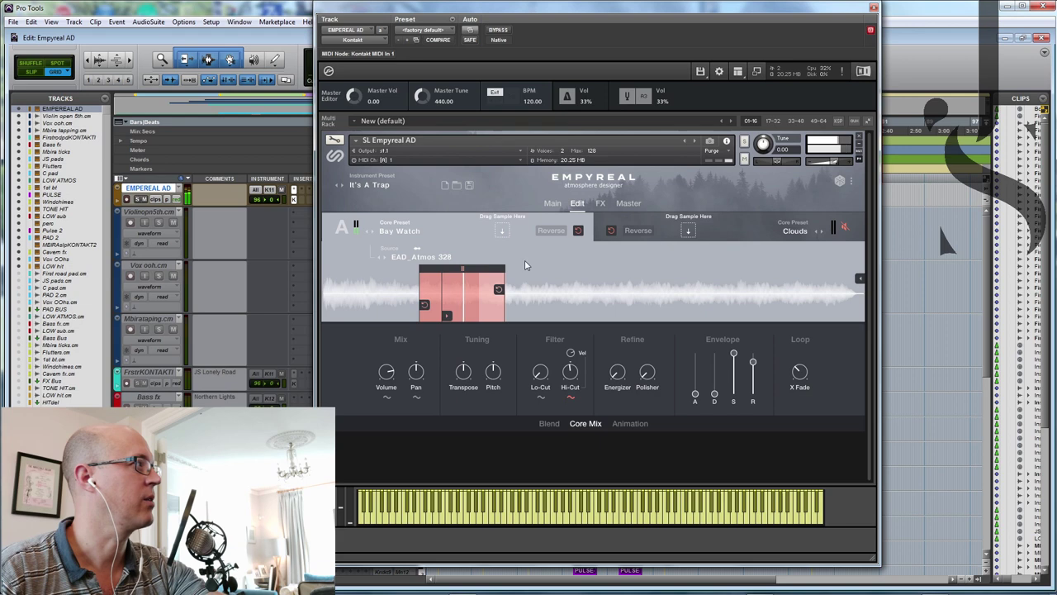
Step: Turn on reverse playback for Core A's sample
click(553, 232)
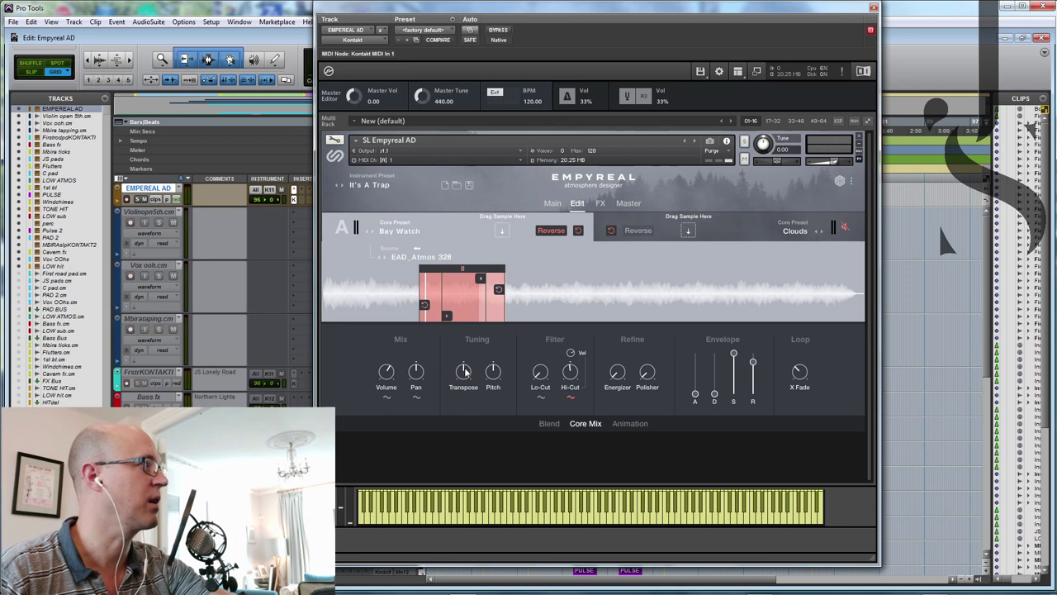
Step: Try transposing Core A by 4 and shifting its pitch to -18, resetting each to its default
drag(468, 377, 469, 403)
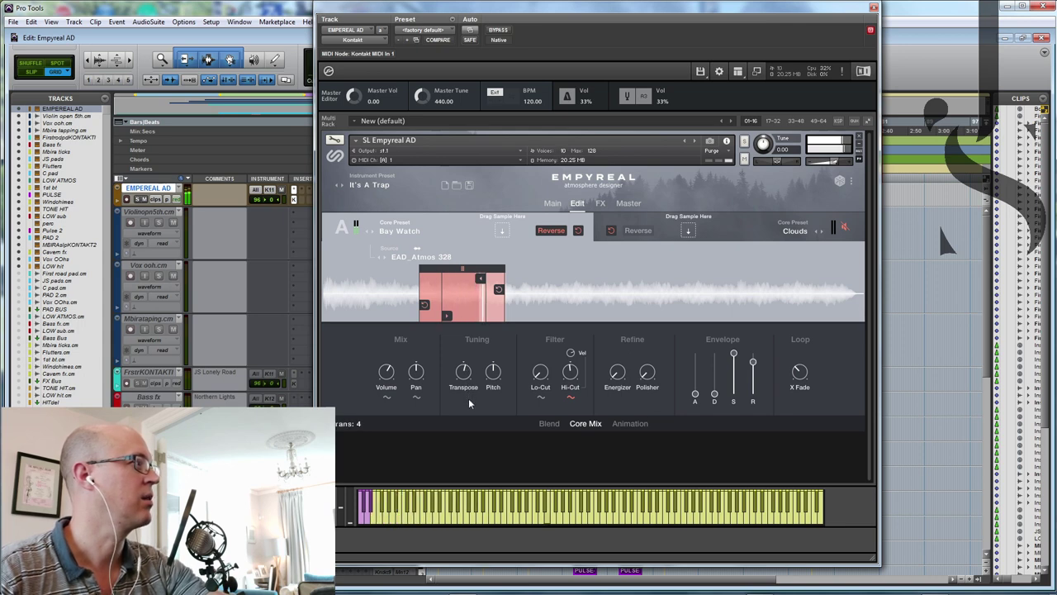
ctrl+click(464, 373)
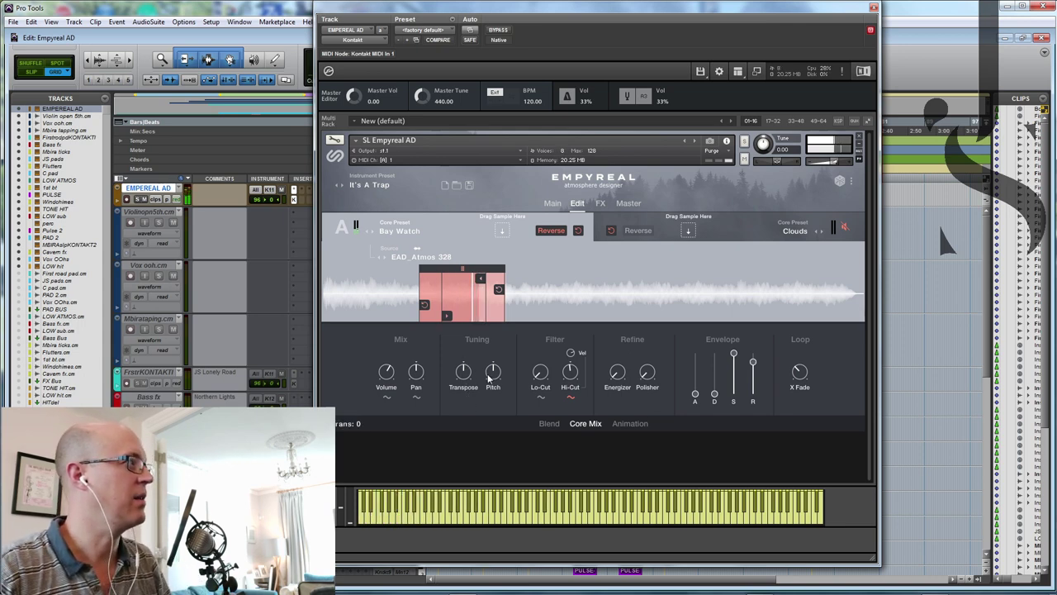
mouse_move(494, 379)
mouse_down()
mouse_move(495, 366)
mouse_move(494, 395)
mouse_up()
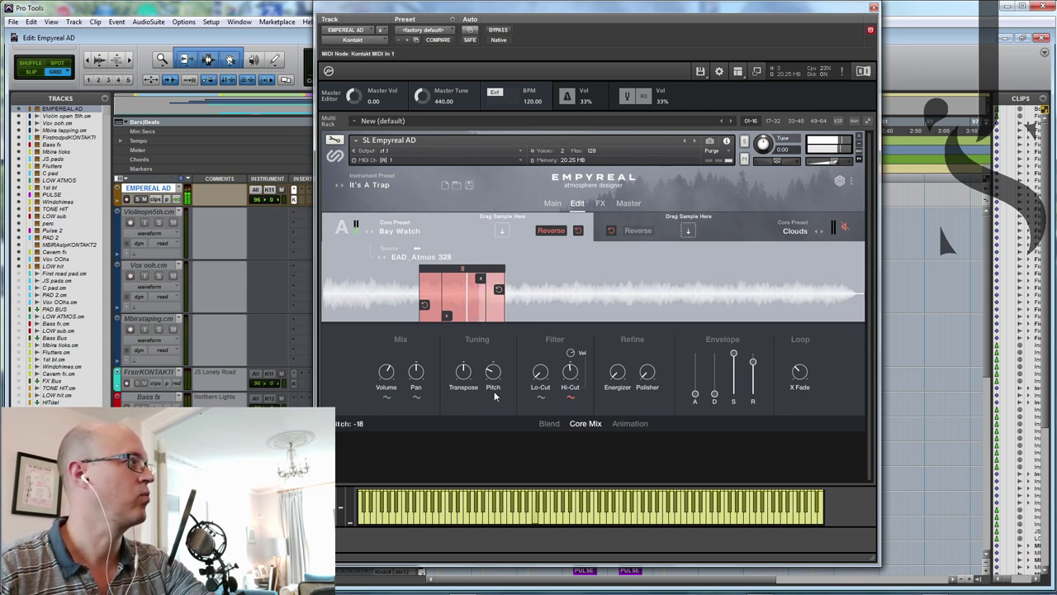
ctrl+click(494, 373)
drag(494, 373, 497, 374)
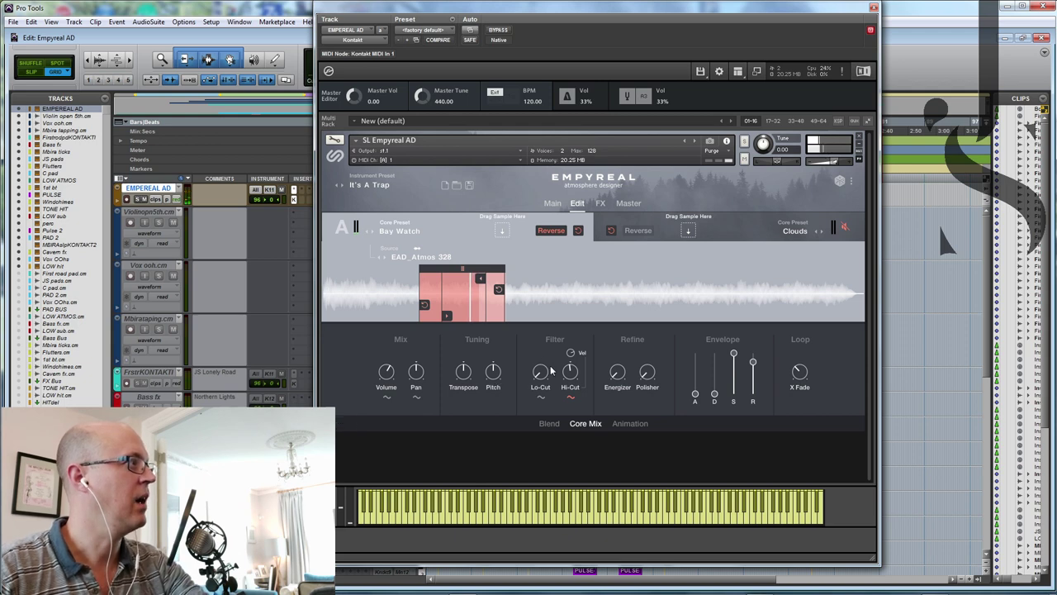
Step: Adjust Core A's Lo-Cut and Hi-Cut filters, and refine the sound with the Energizer at 33% and a trial of the Polisher
mouse_move(572, 369)
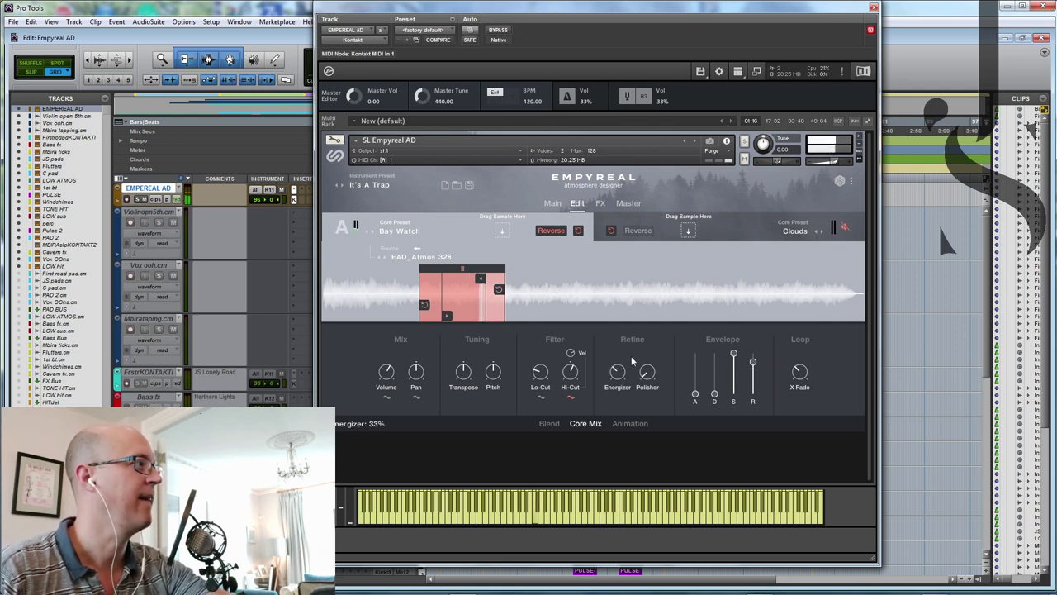
drag(648, 372, 647, 345)
scroll(649, 376, up, 4)
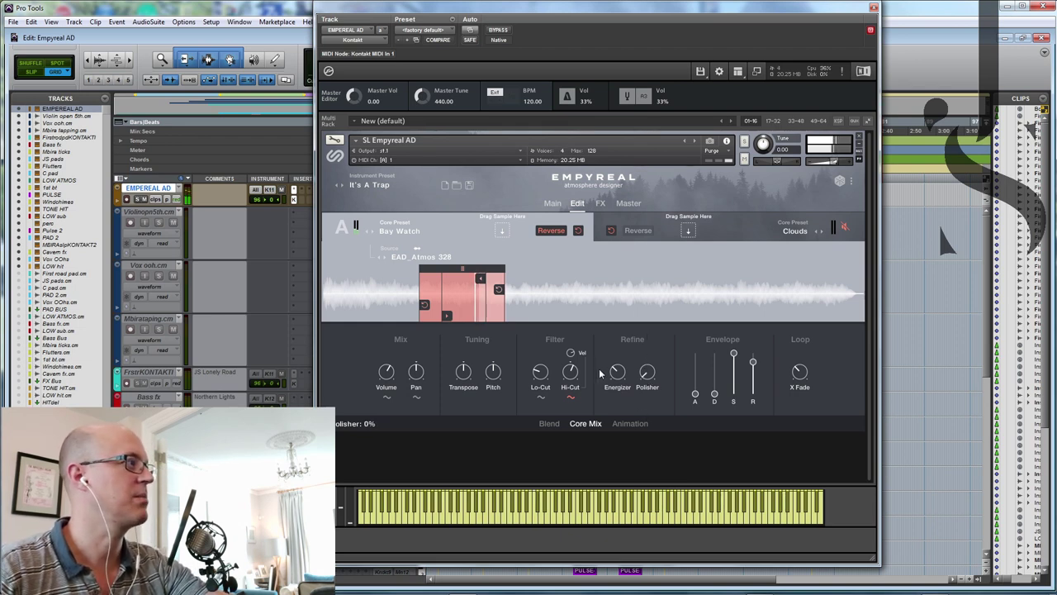
drag(647, 372, 649, 343)
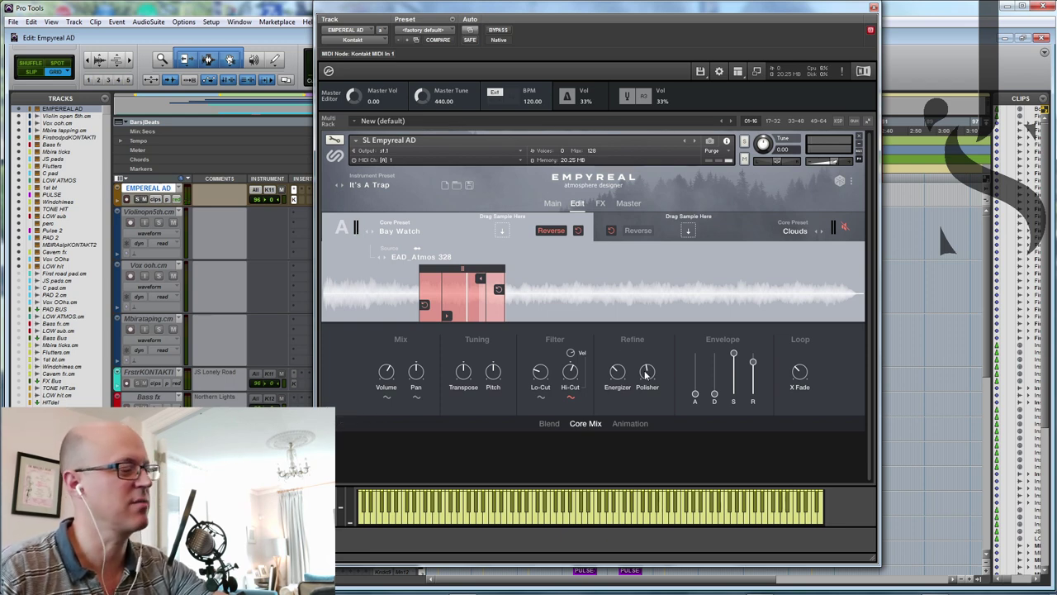
click(646, 374)
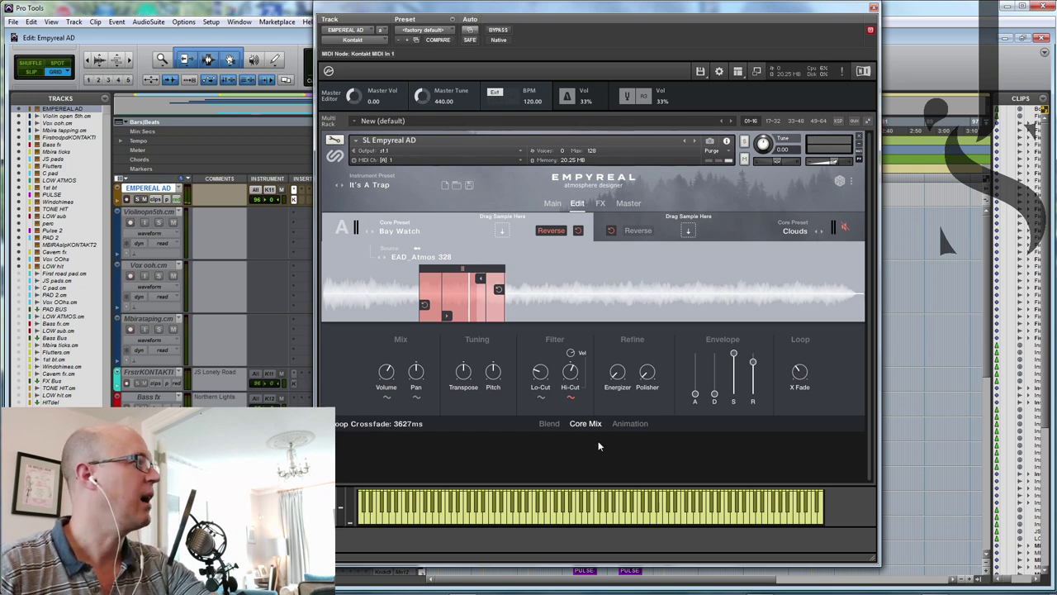
Step: Open Core A's Hi-Cut LFO and set its rate to 16th and its intensity to 81%
click(571, 405)
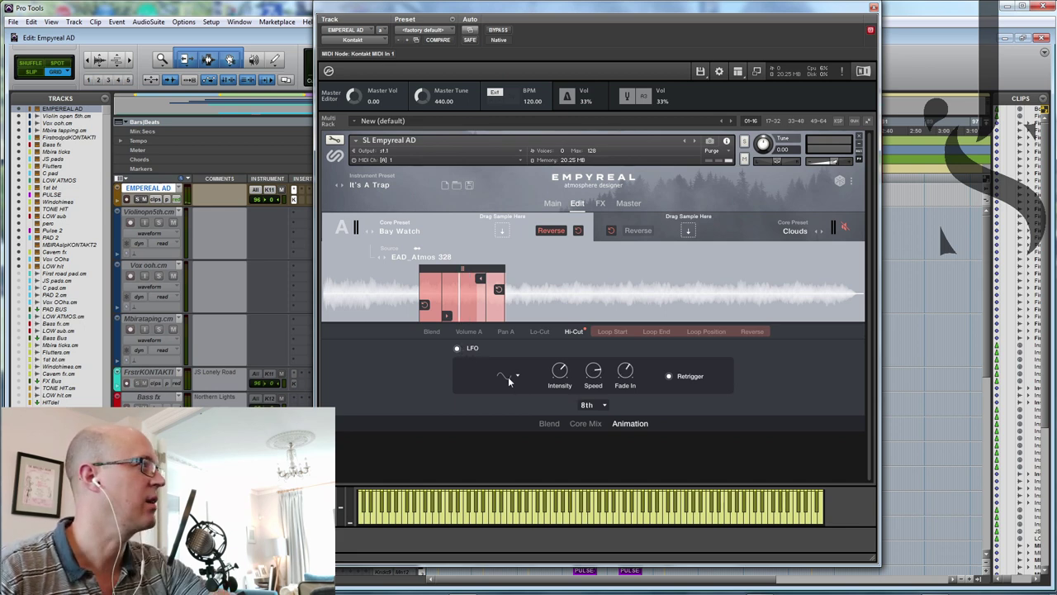
drag(562, 374, 562, 359)
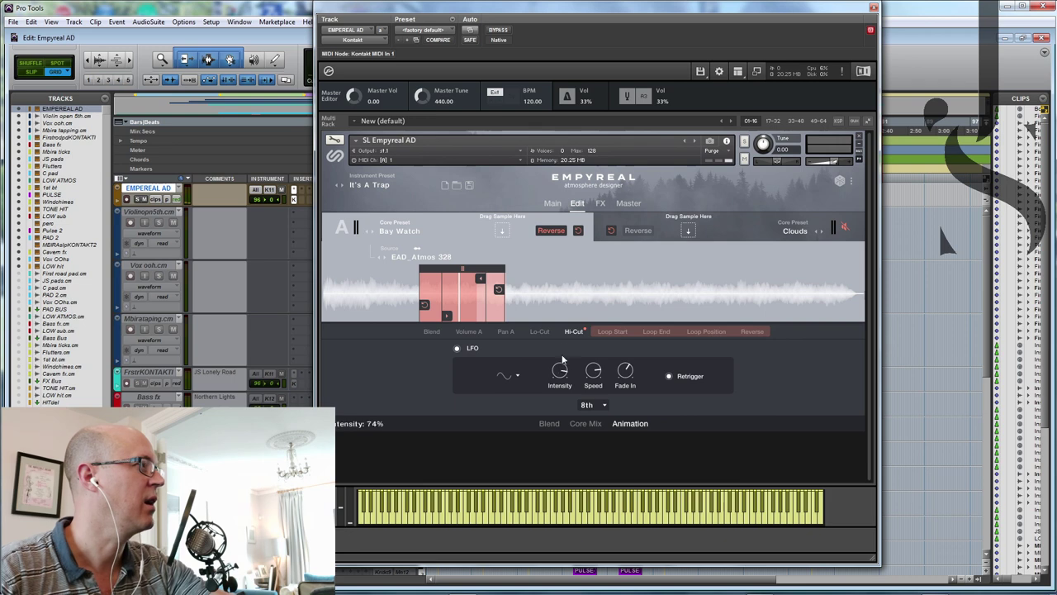
click(602, 406)
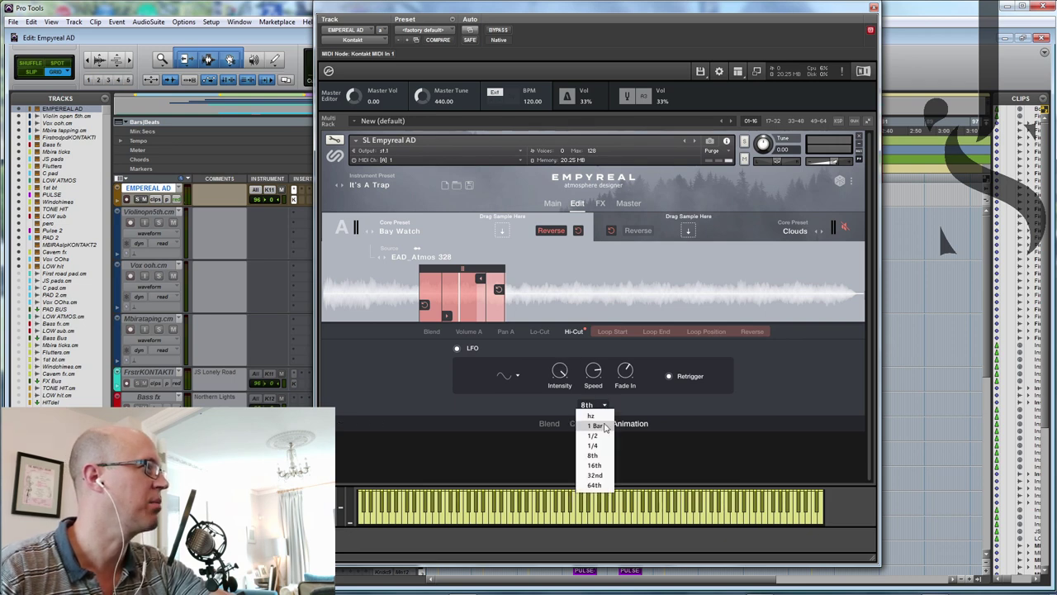
click(603, 467)
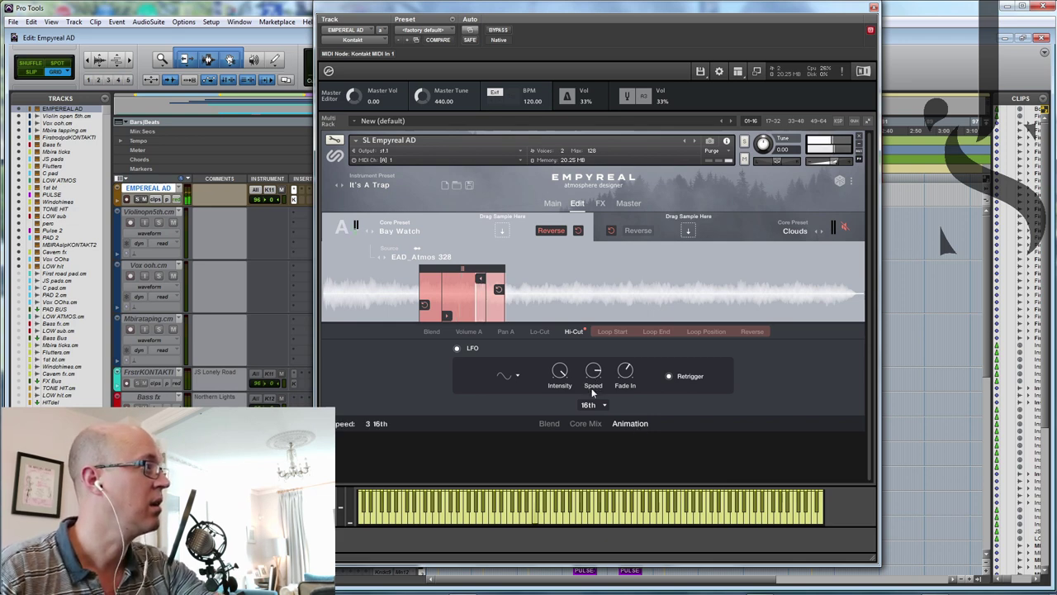
mouse_move(561, 379)
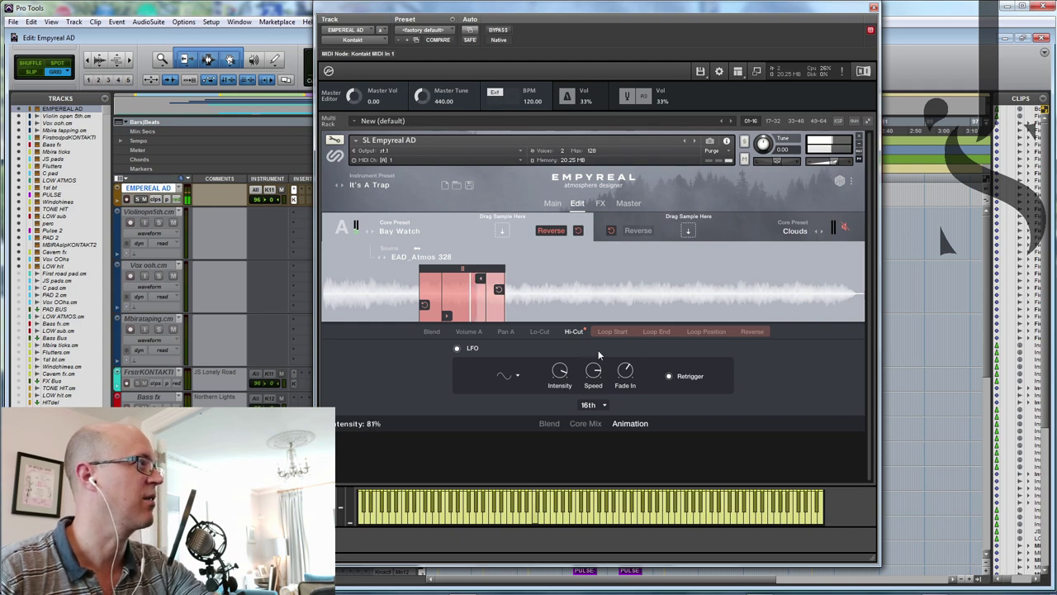
Step: Open the animation for the Core A/B blend, switch on its step sequencer and shape the step pattern
click(580, 424)
click(555, 423)
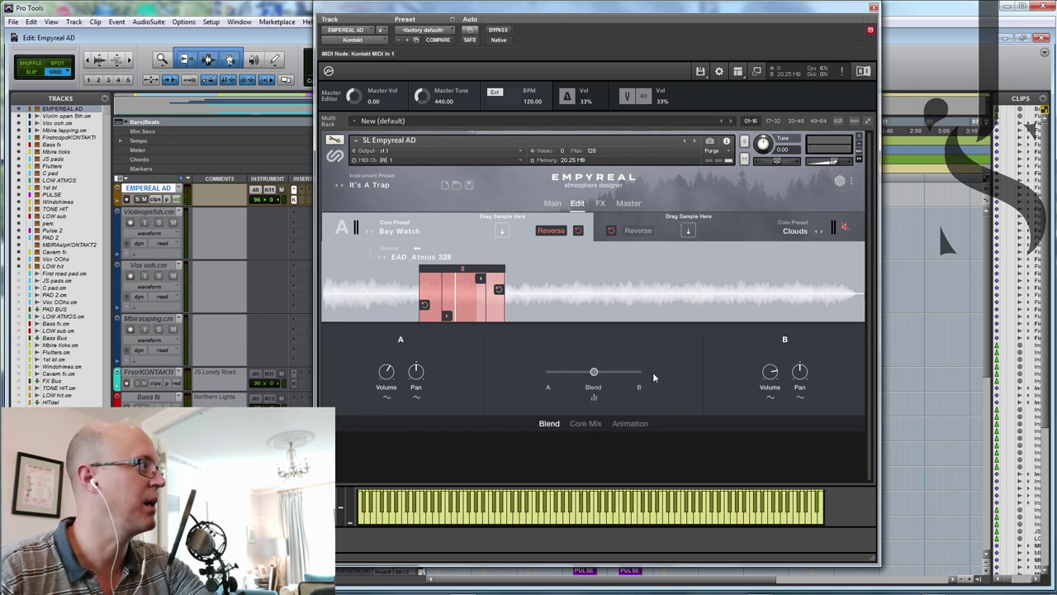
click(593, 401)
click(457, 349)
mouse_move(460, 388)
mouse_down()
mouse_move(503, 356)
mouse_move(525, 397)
mouse_move(567, 358)
mouse_move(582, 402)
mouse_move(622, 361)
mouse_move(635, 401)
mouse_move(681, 361)
mouse_move(723, 372)
mouse_move(734, 402)
mouse_up()
click(716, 355)
click(771, 373)
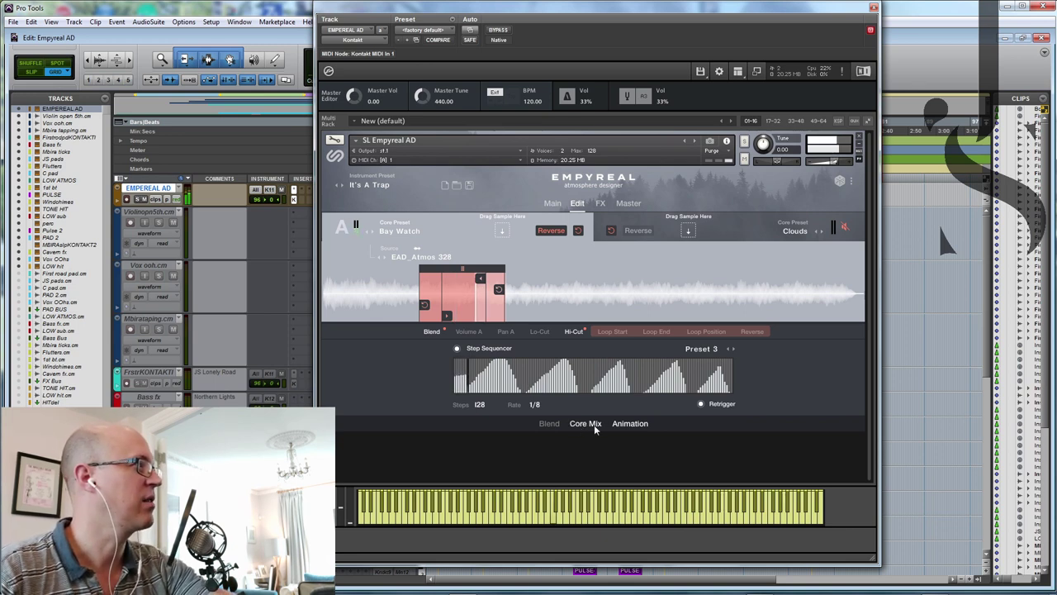
Step: Speed up the blend step sequencer by trying a rate of 1/16 and settling on 1/32
click(534, 404)
click(546, 454)
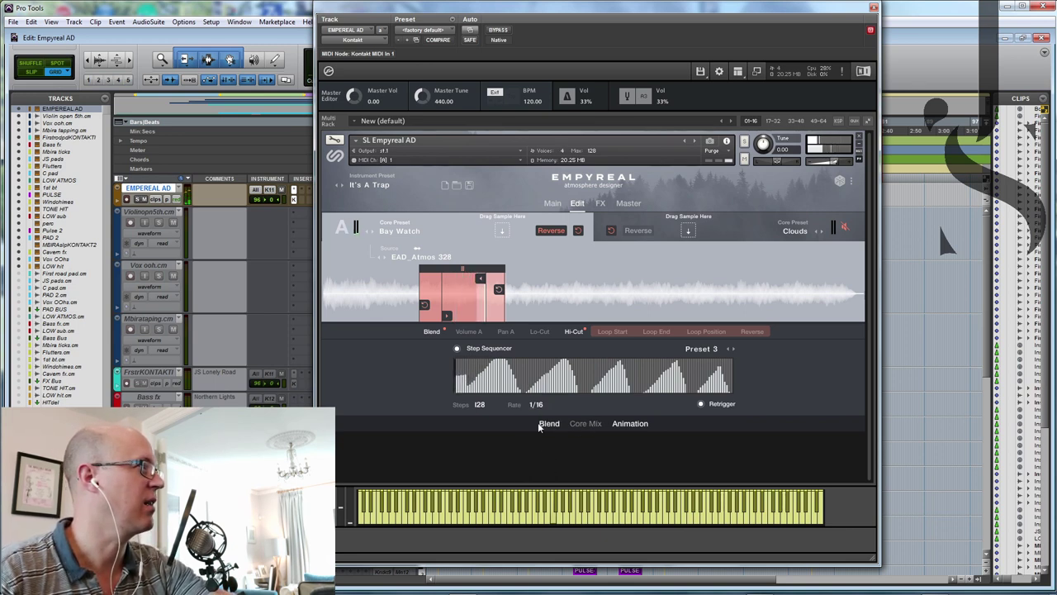
click(536, 403)
click(543, 462)
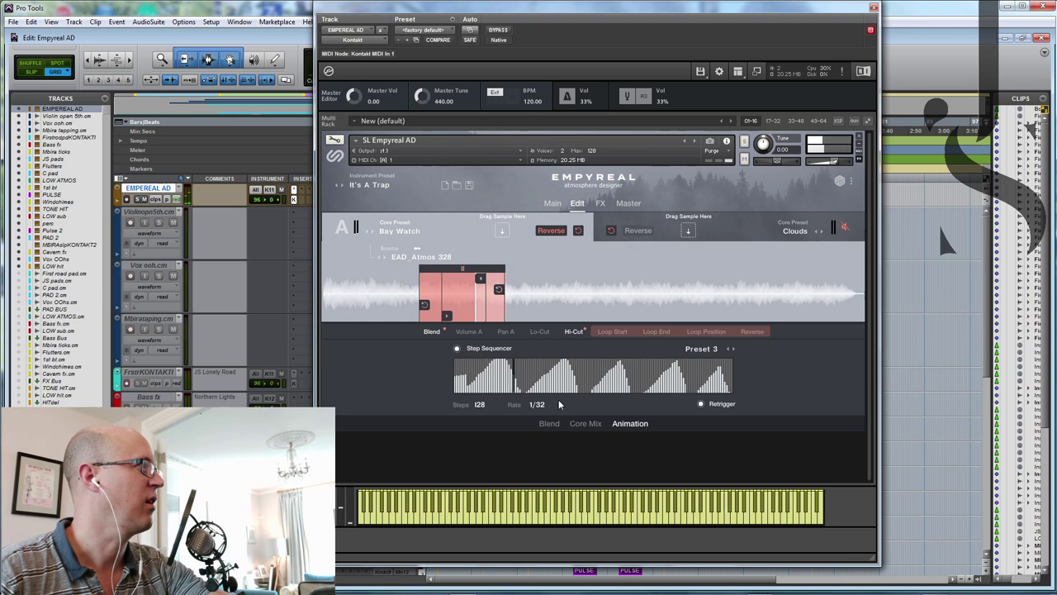
Step: Switch on Core A's volume LFO with a Saw waveform at an 8th rate, and reduce its intensity
click(586, 423)
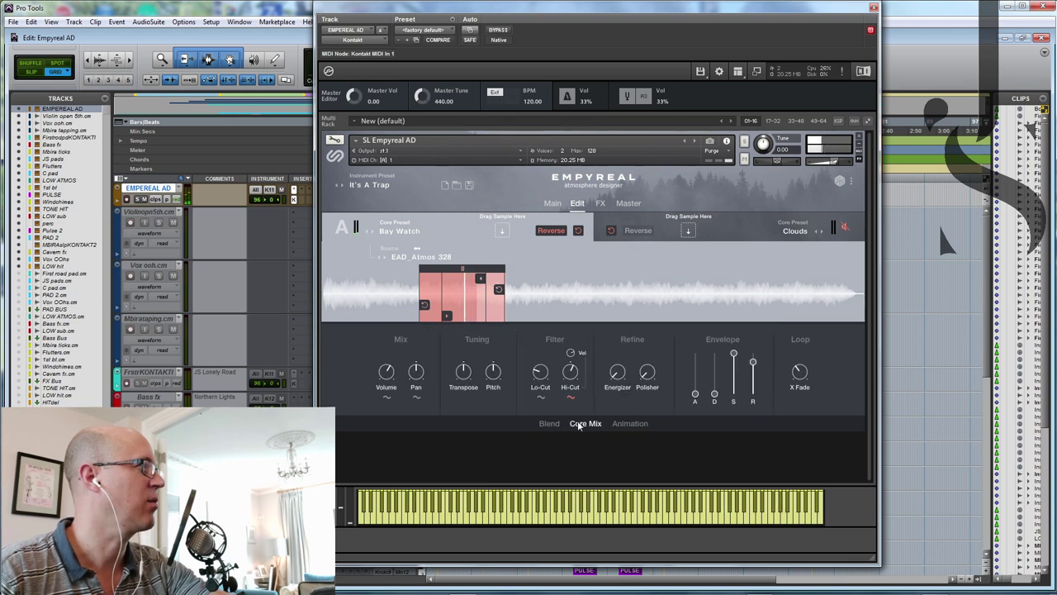
click(550, 423)
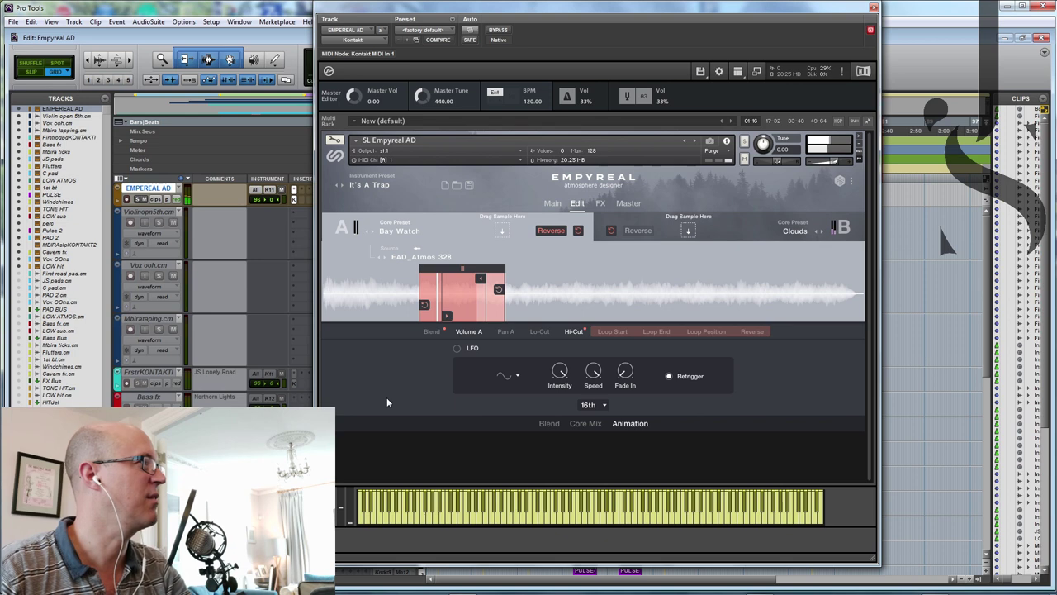
click(459, 348)
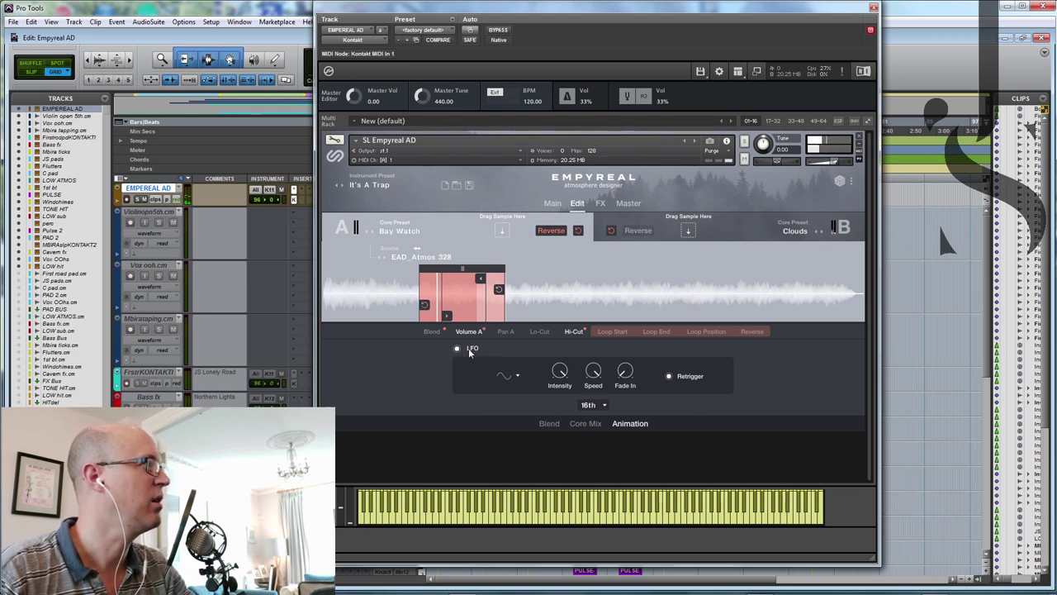
click(512, 377)
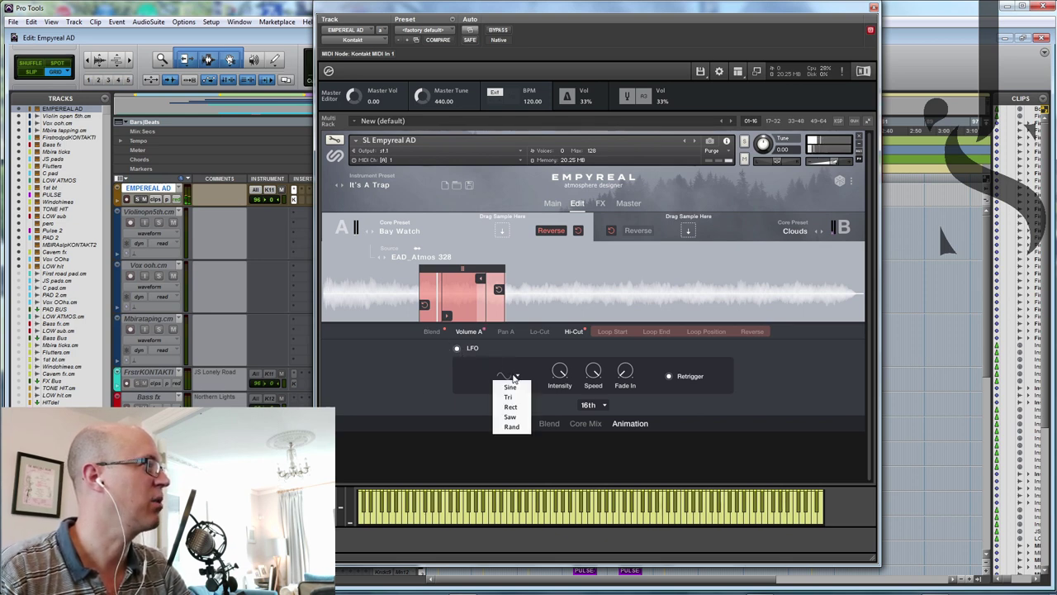
click(514, 418)
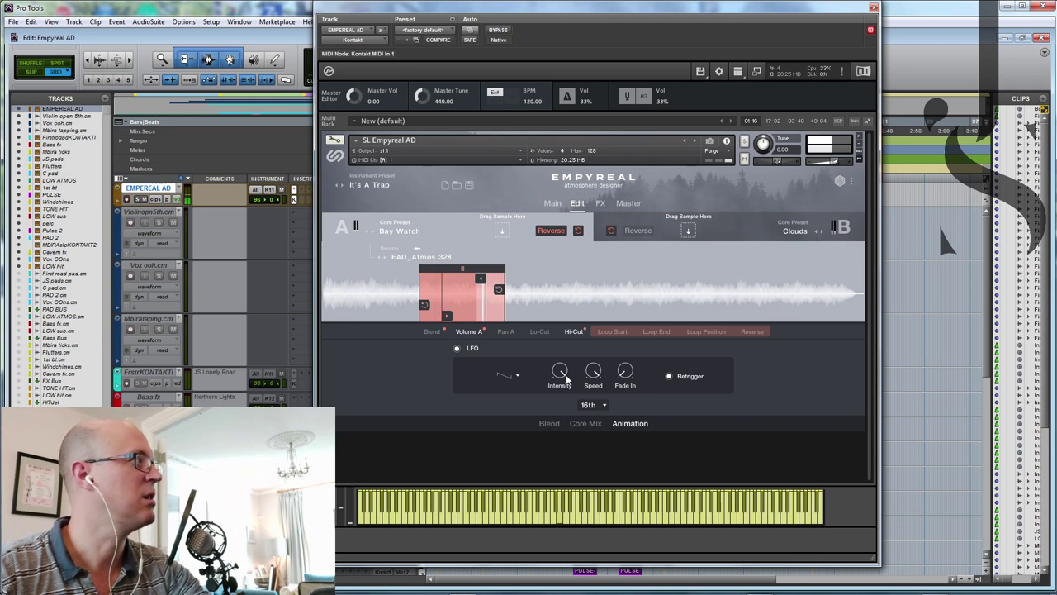
click(603, 404)
click(592, 455)
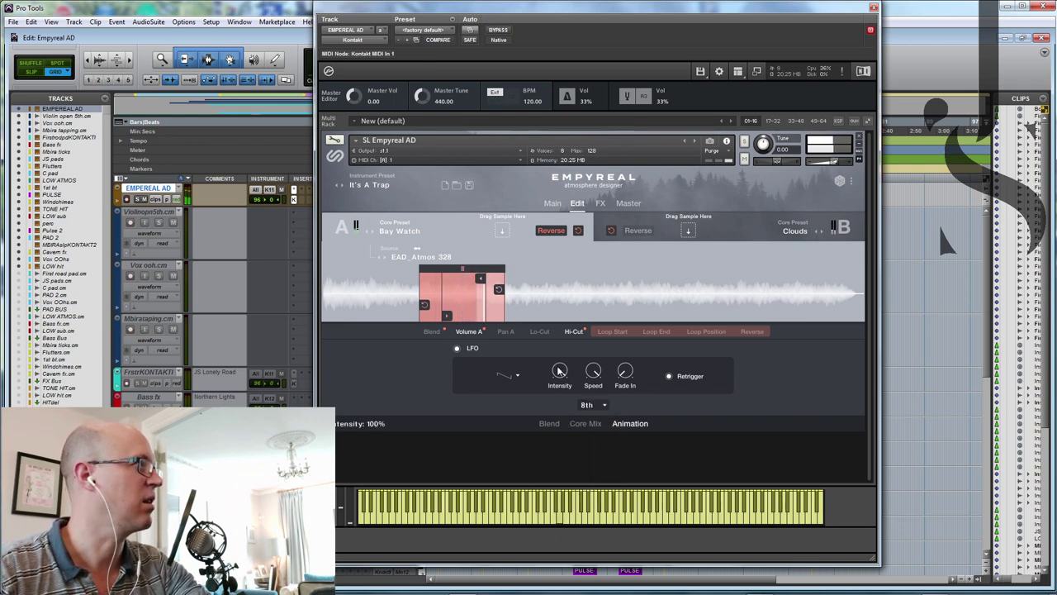
drag(559, 374, 560, 383)
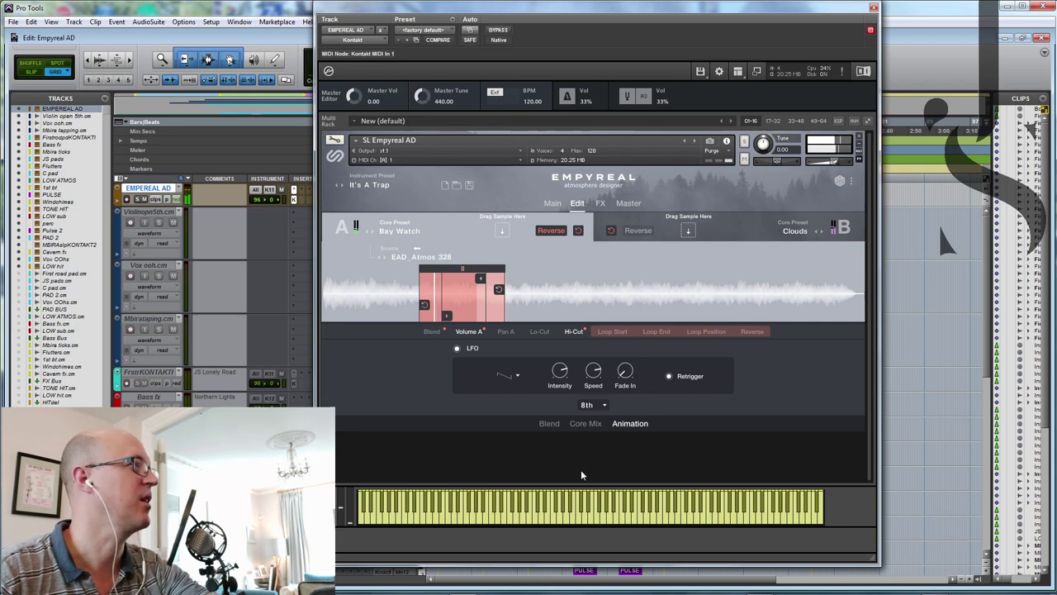
Step: Switch to Core B and set its volume LFO rate to 32nd, adjusting the LFO's intensity and speed
click(778, 228)
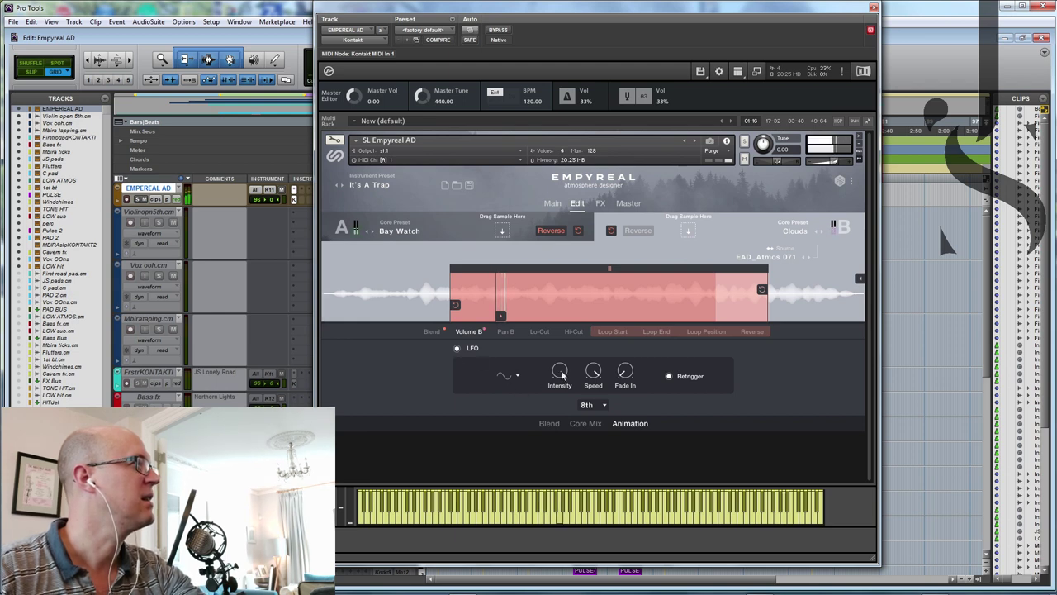
click(599, 406)
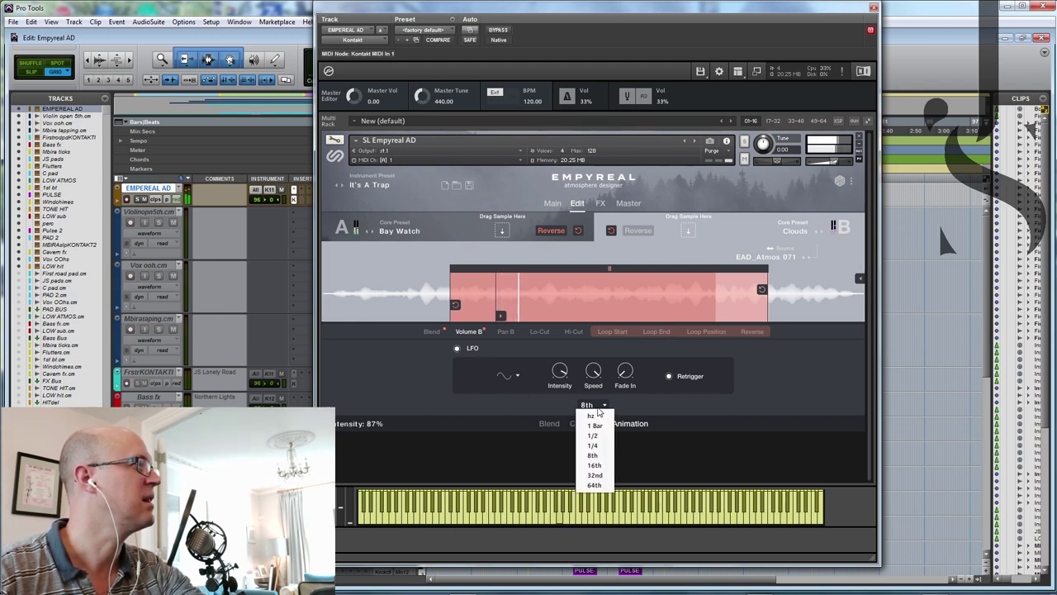
click(595, 473)
scroll(595, 371, up, 3)
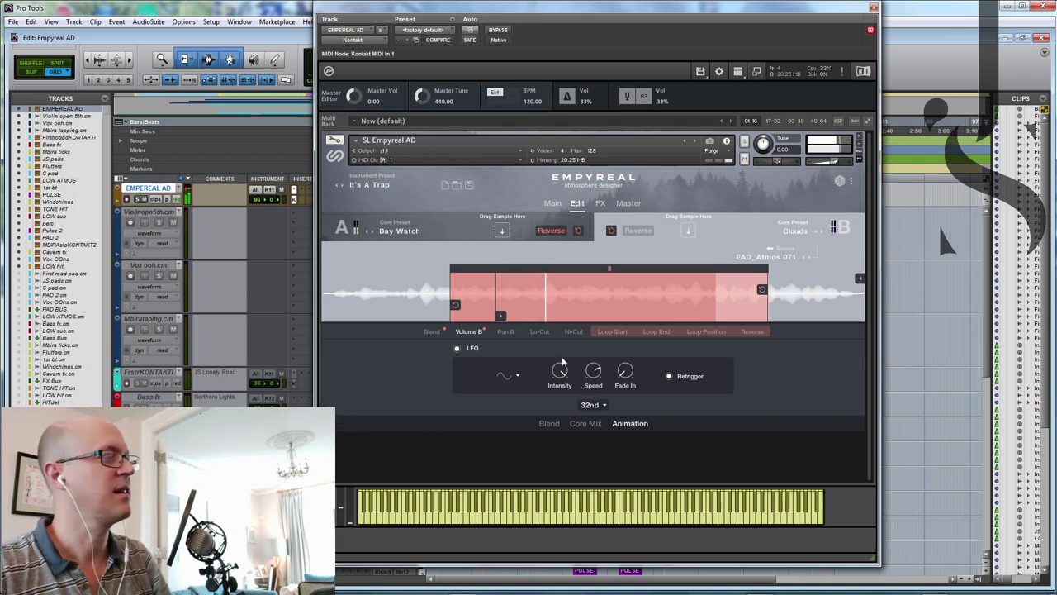
Step: Switch off the blend animation's step sequencer and return to Core B's mix controls
click(429, 332)
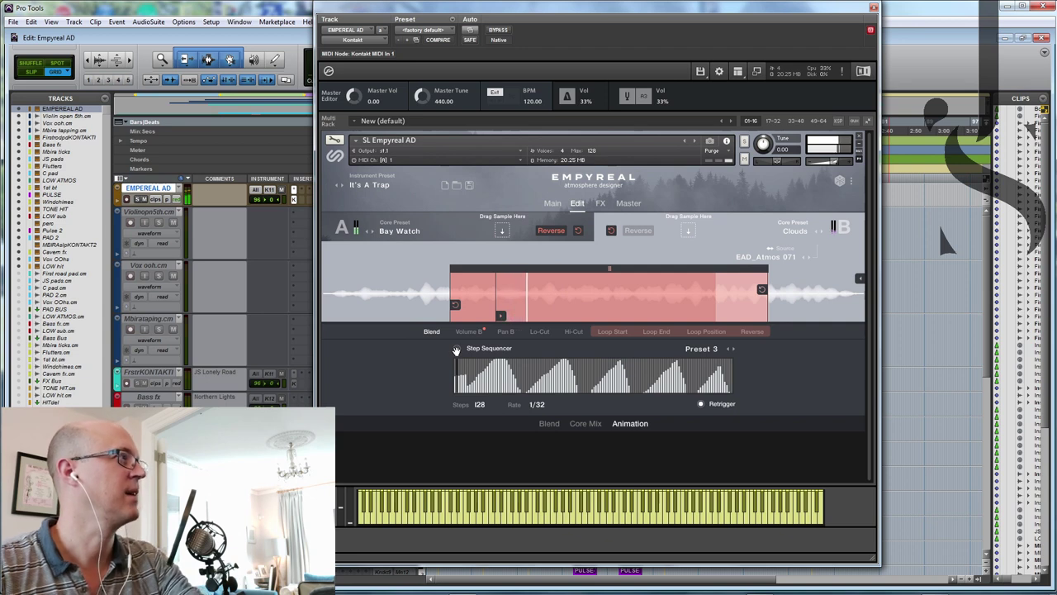
click(586, 424)
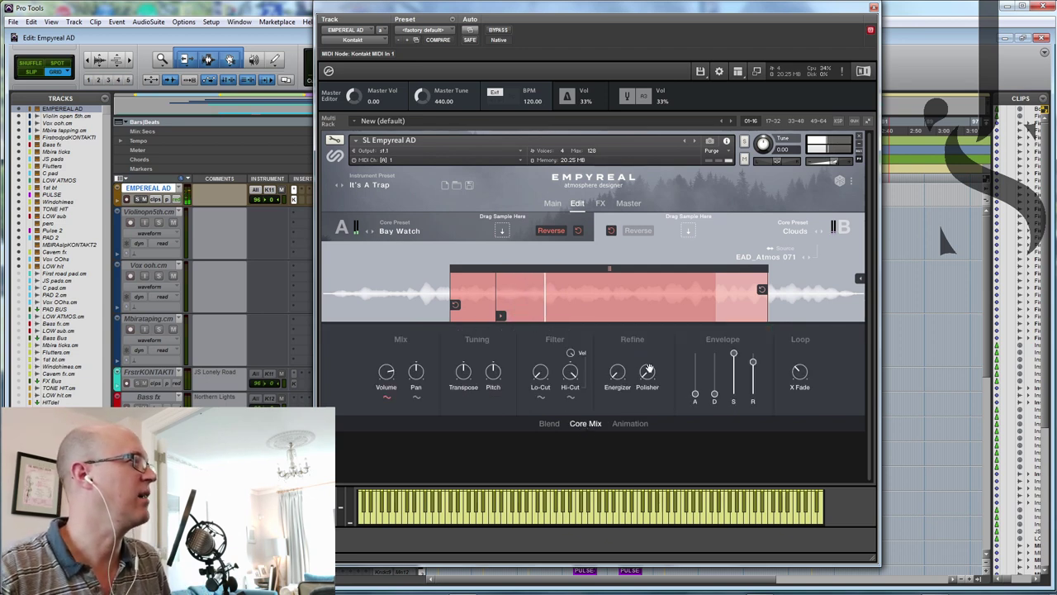
Step: Look through Core B's blend, mix and animation controls, including the Volume, Pan, Lo-Cut and loop modulation targets
click(549, 423)
click(586, 423)
click(630, 423)
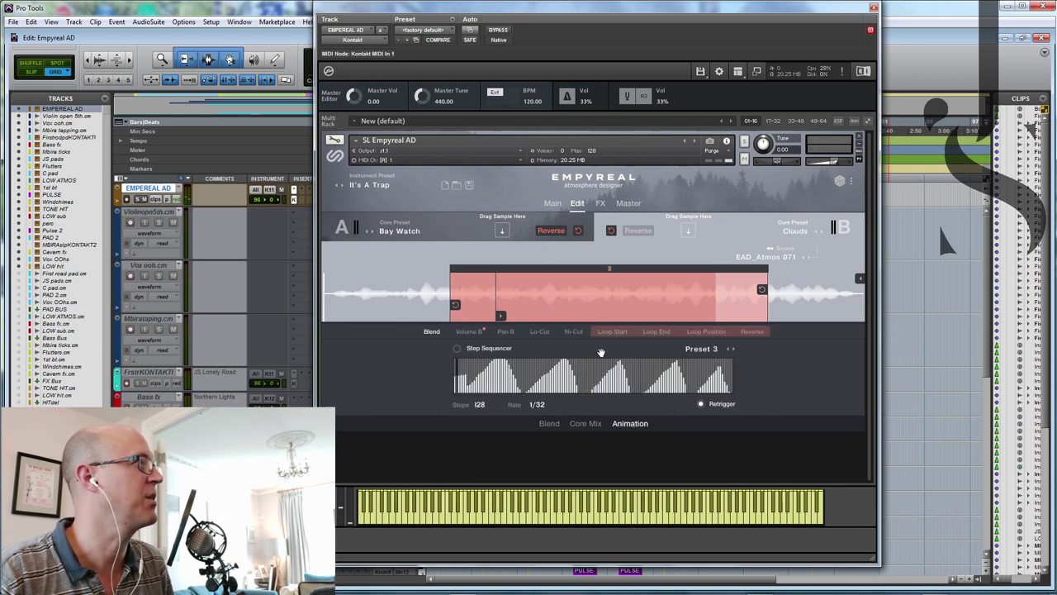
click(468, 332)
click(539, 331)
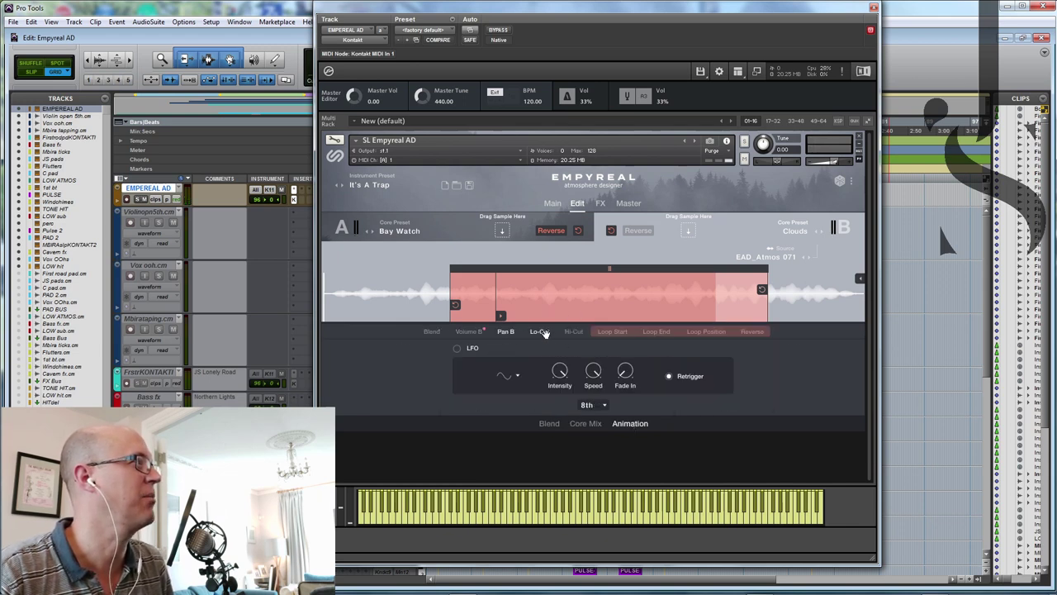
click(612, 331)
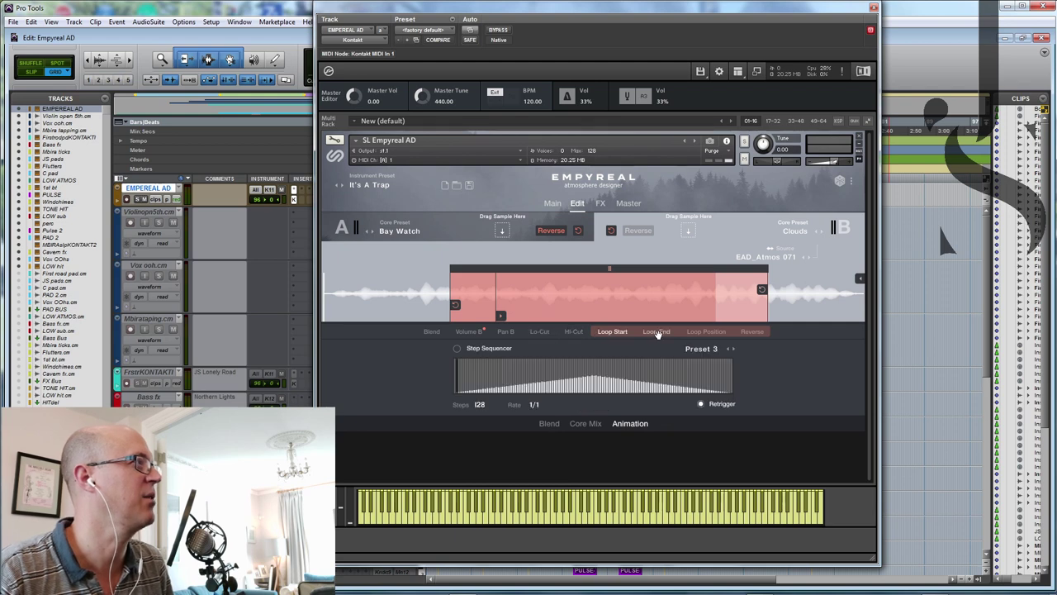
click(586, 423)
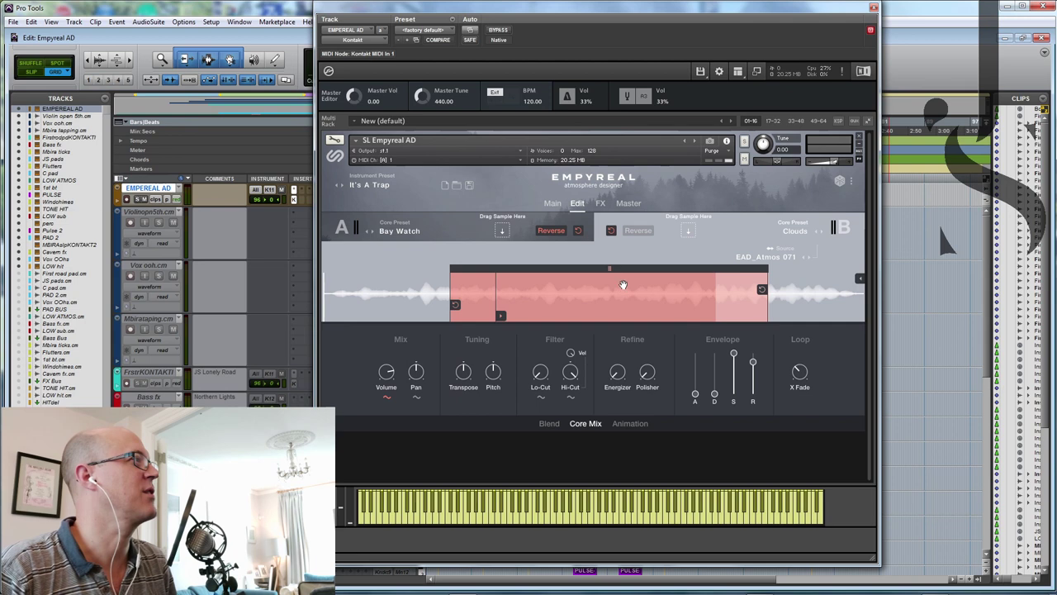
click(630, 422)
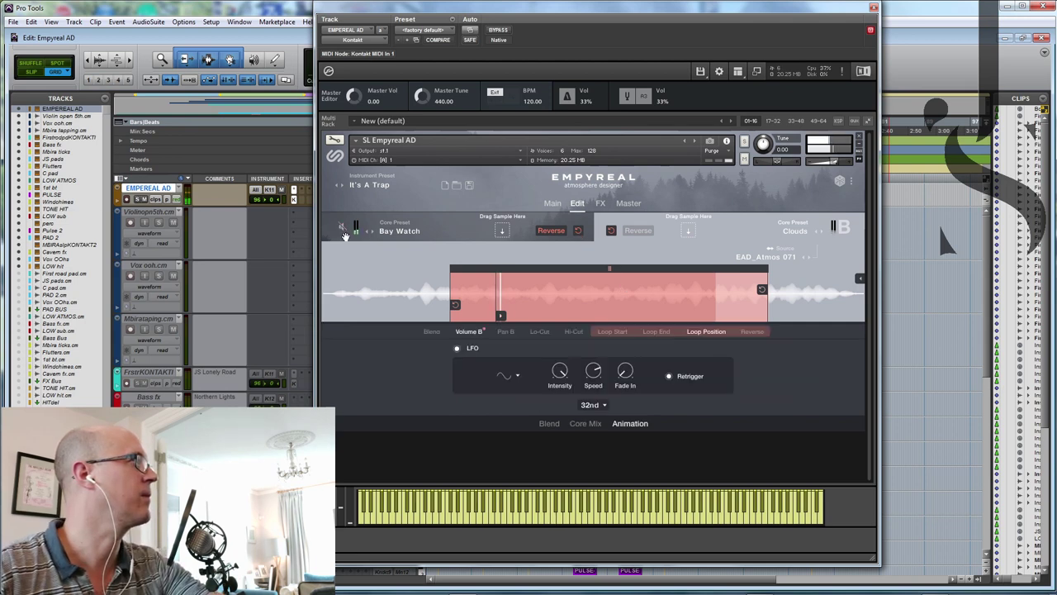
Step: Mute Core A and look through the effect types available for the slots on Core B's FX page
click(342, 227)
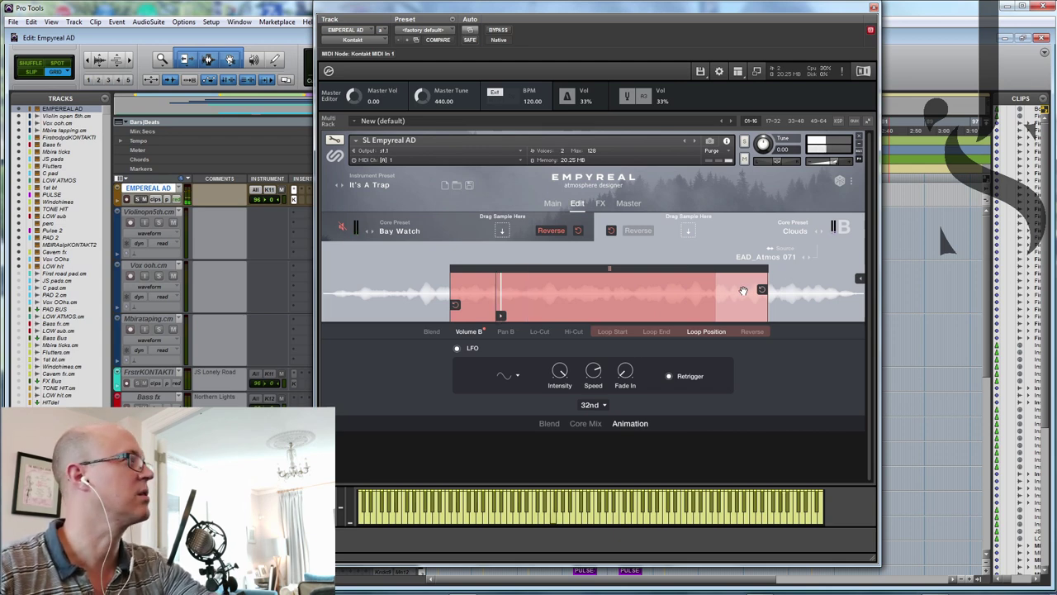
click(601, 204)
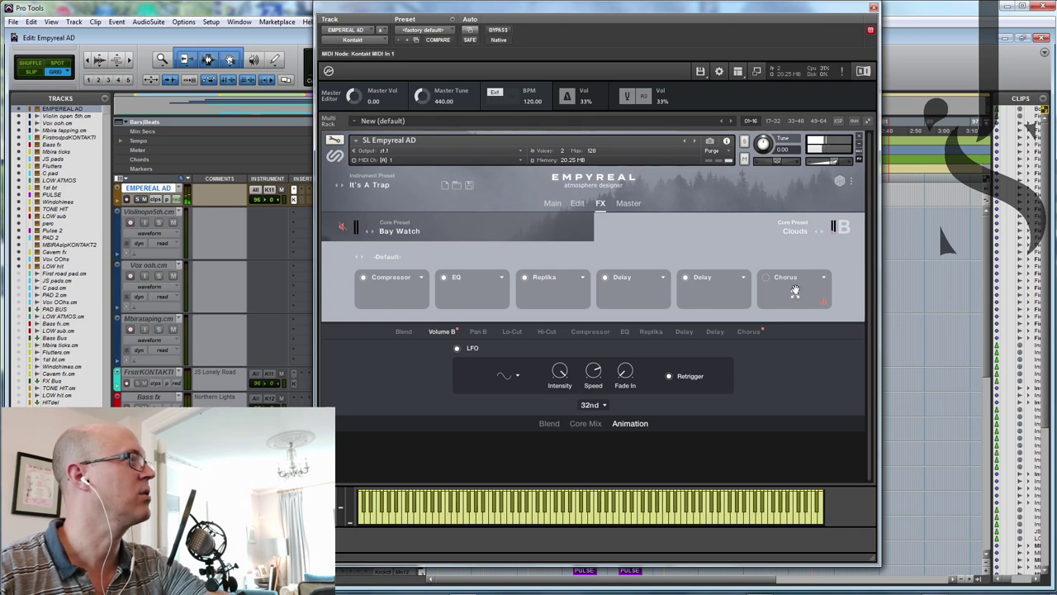
mouse_move(382, 302)
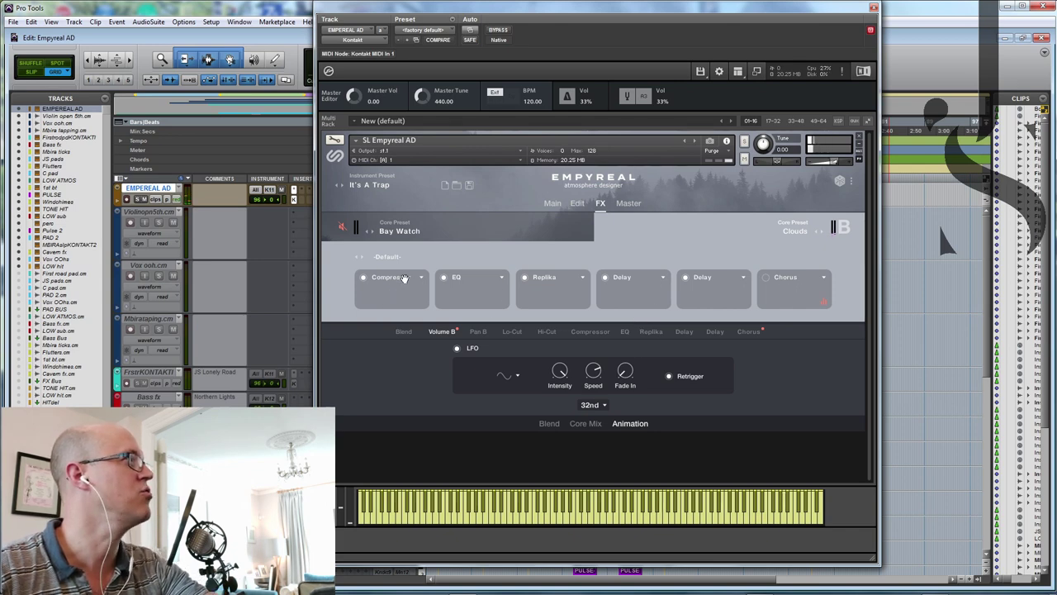
click(404, 278)
click(478, 279)
click(547, 278)
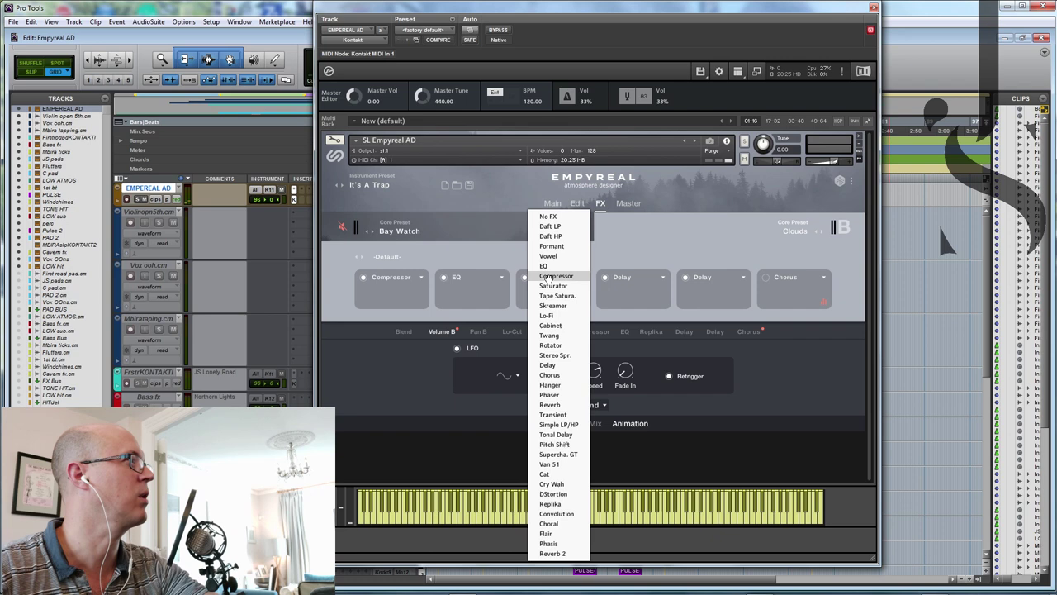
click(633, 278)
click(567, 279)
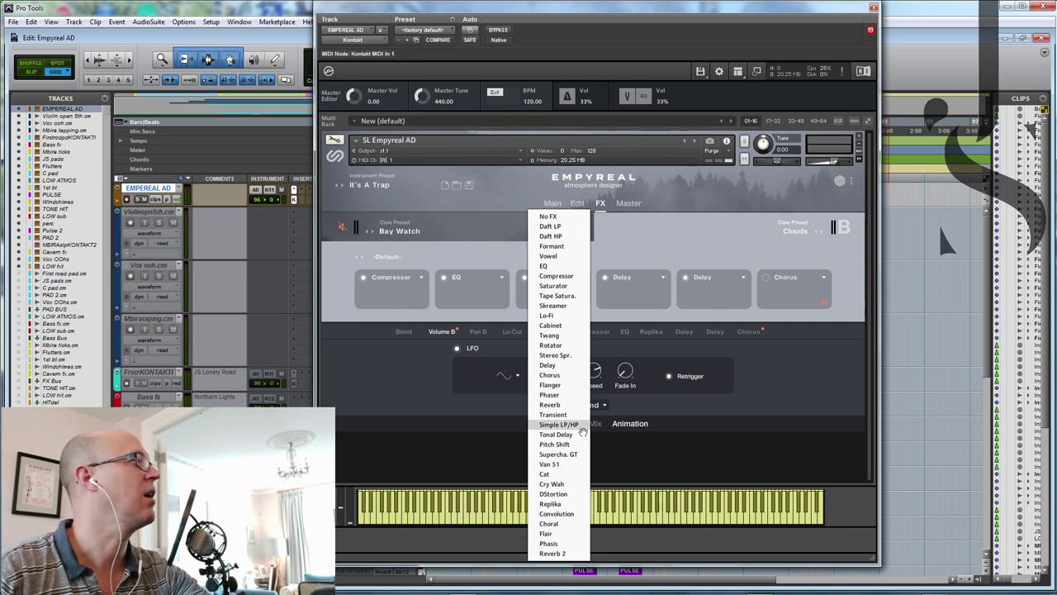
click(639, 252)
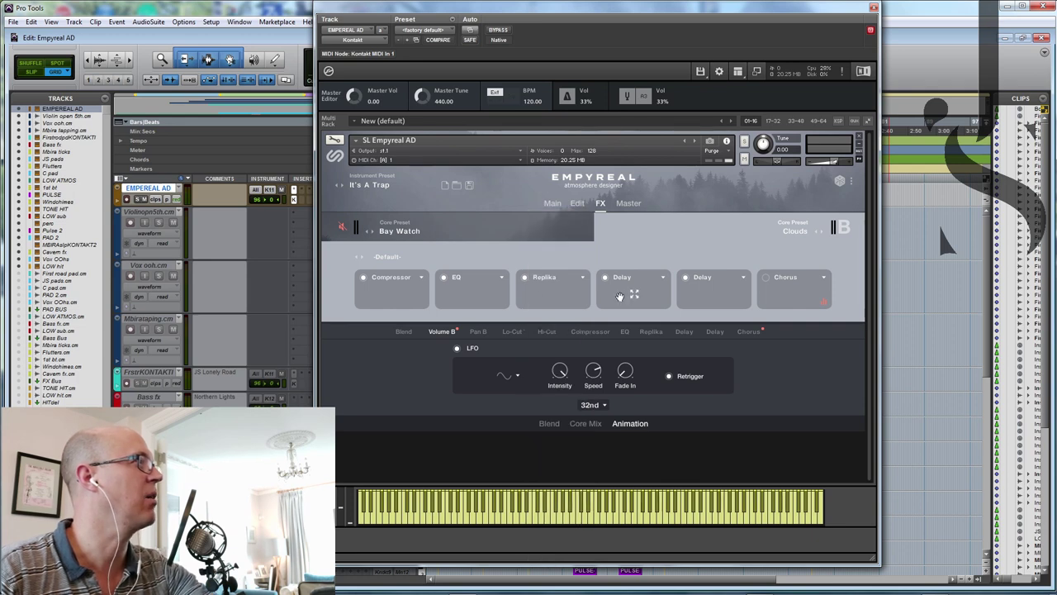
Step: Replace the Chorus effect in Core B's last effect slot with a Cabinet
click(793, 294)
click(596, 257)
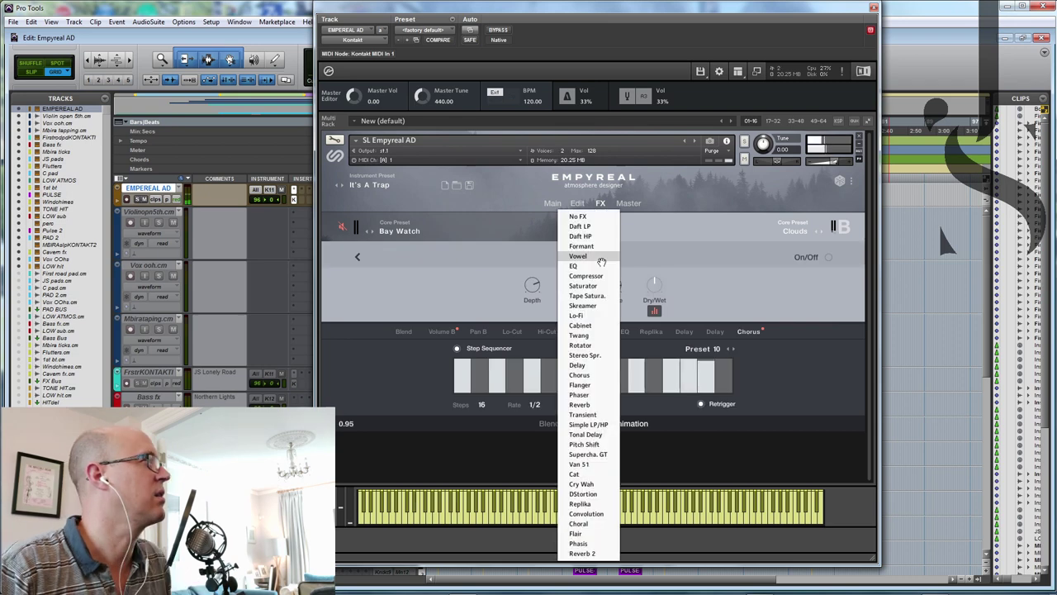
click(596, 325)
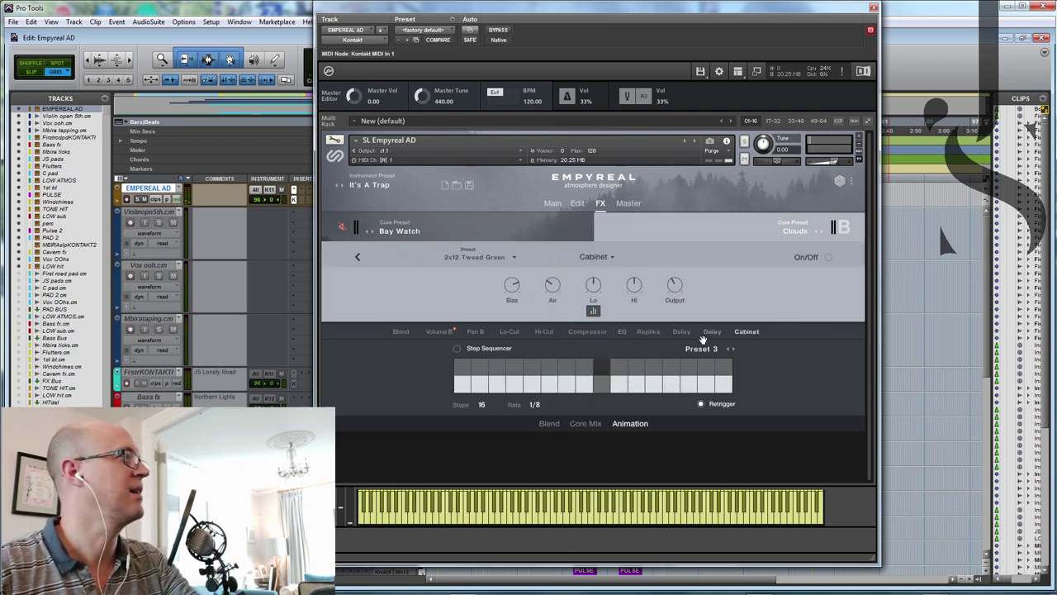
Step: Load Preset 10 into the Cabinet's step sequencer and raise its alternate steps to full height
click(702, 350)
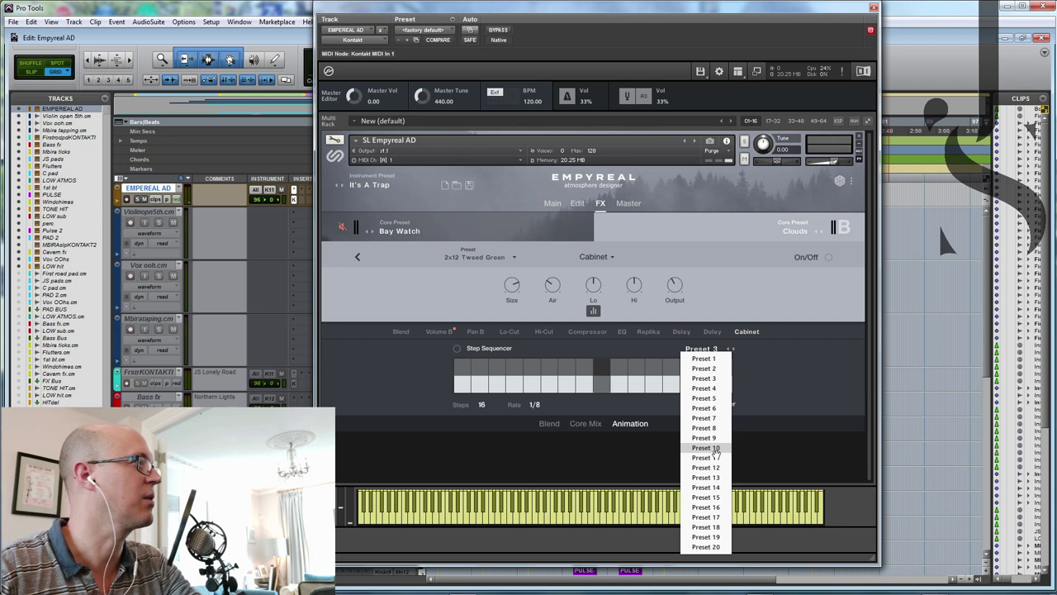
click(706, 478)
click(497, 382)
click(532, 379)
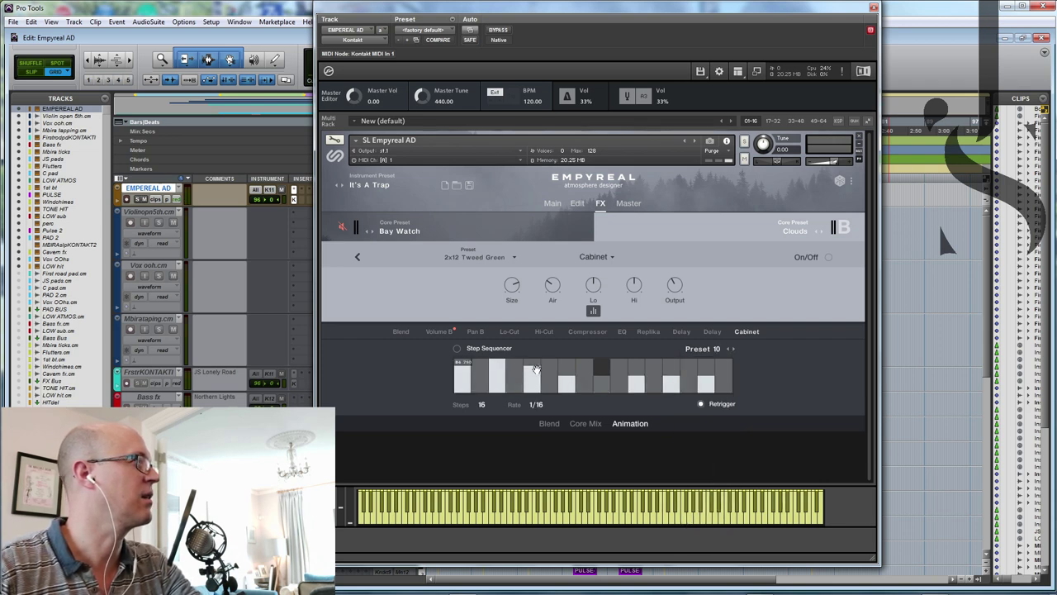
click(567, 380)
click(636, 382)
click(671, 381)
click(707, 385)
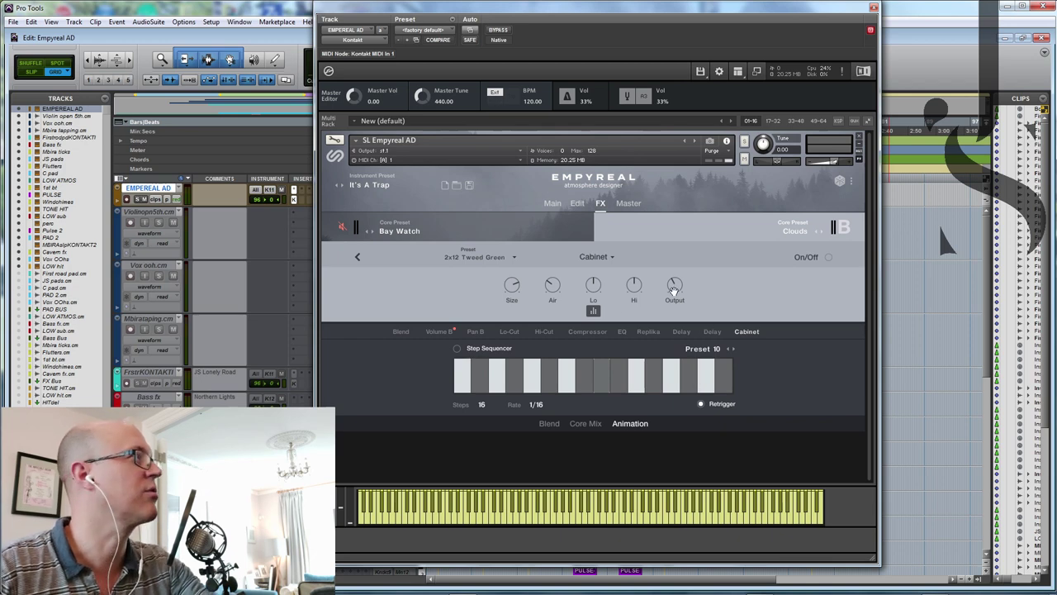
Step: Activate step sequencing of the Cabinet's Lo control and choose the Leslie 122 (On Axis) cabinet preset
click(593, 311)
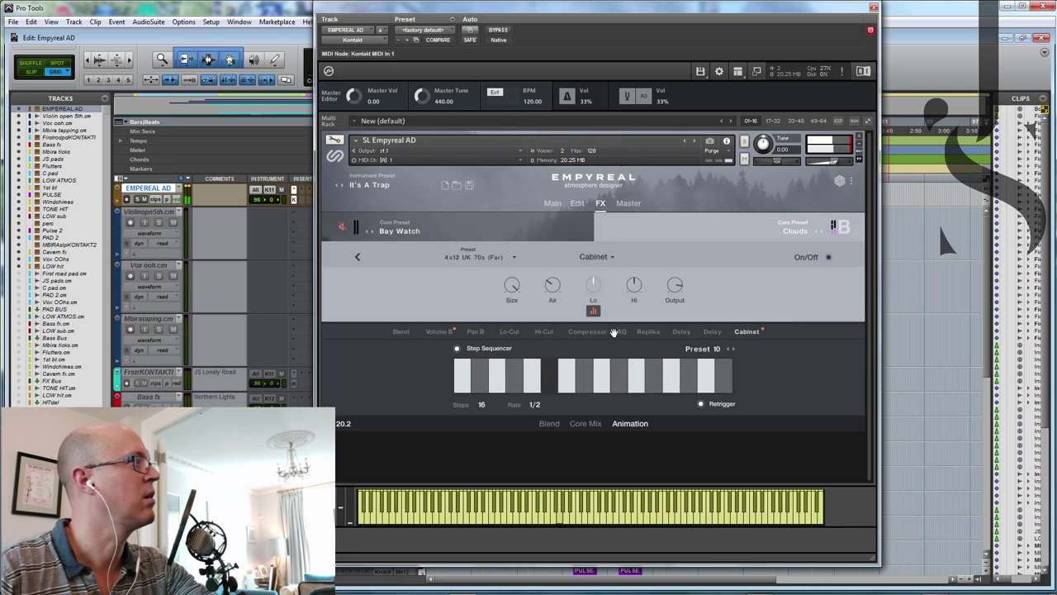
click(496, 258)
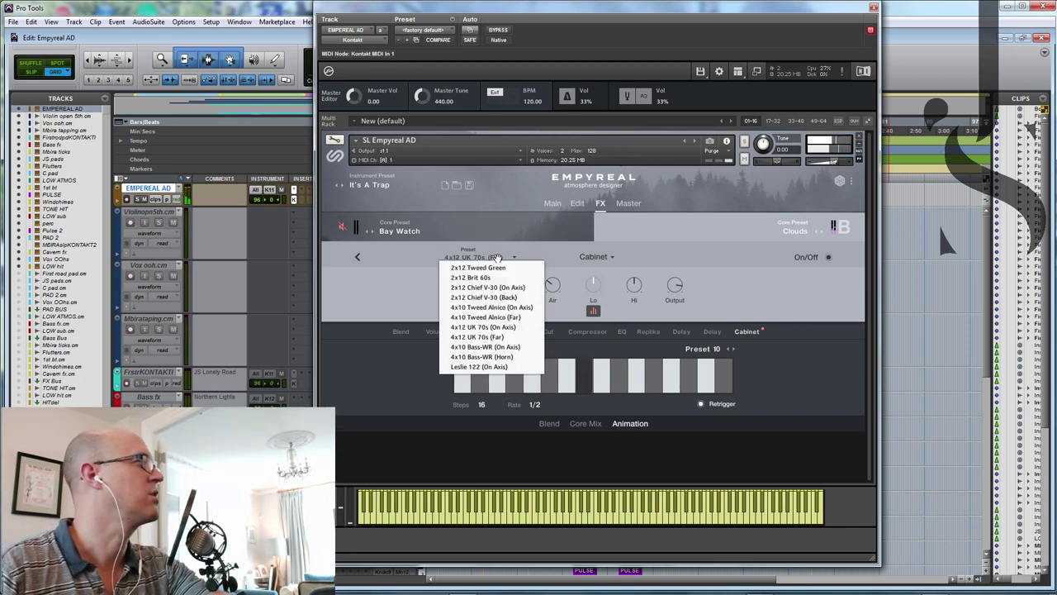
click(495, 367)
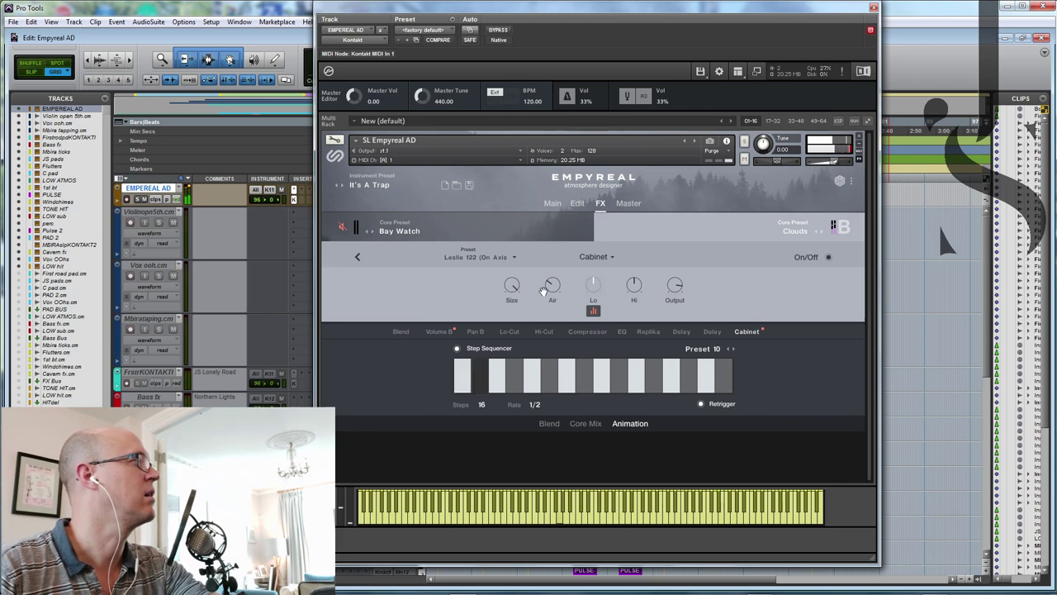
click(493, 258)
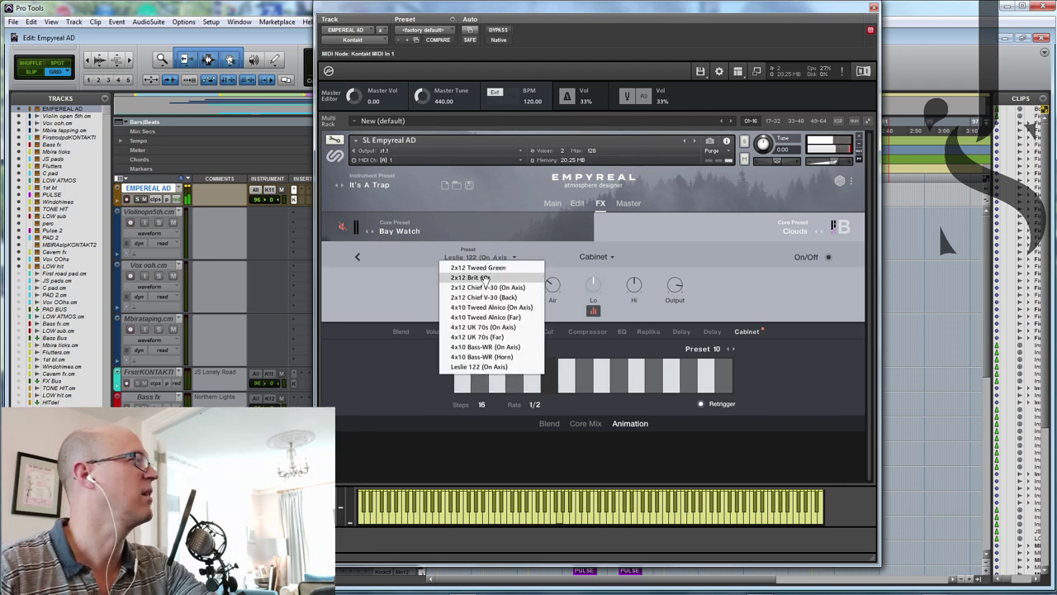
Step: Set the Cabinet step sequencer's rate to 1/4 and return to Core B's effect slots
click(534, 405)
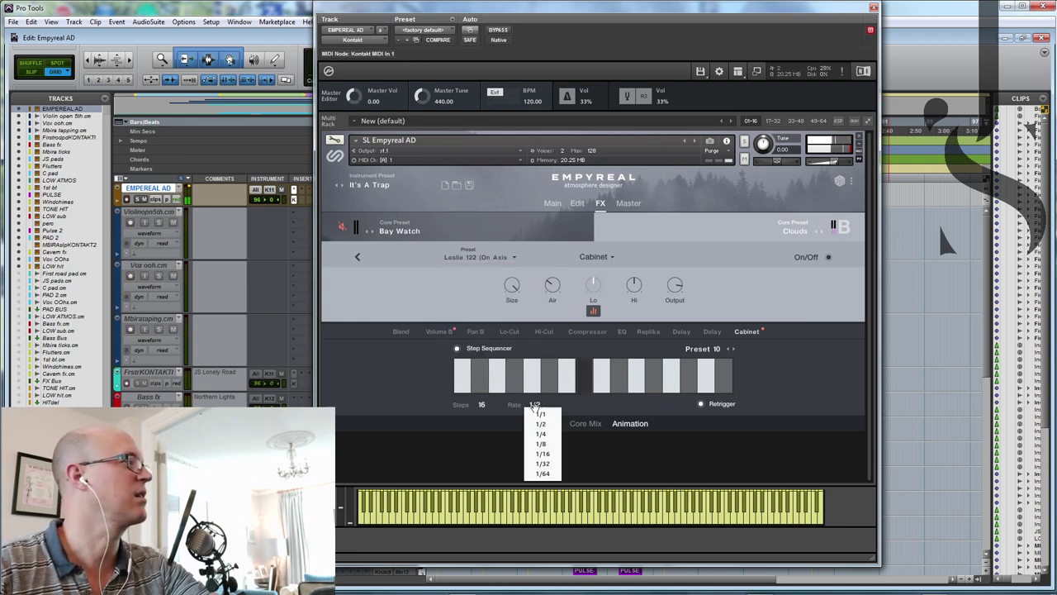
click(602, 431)
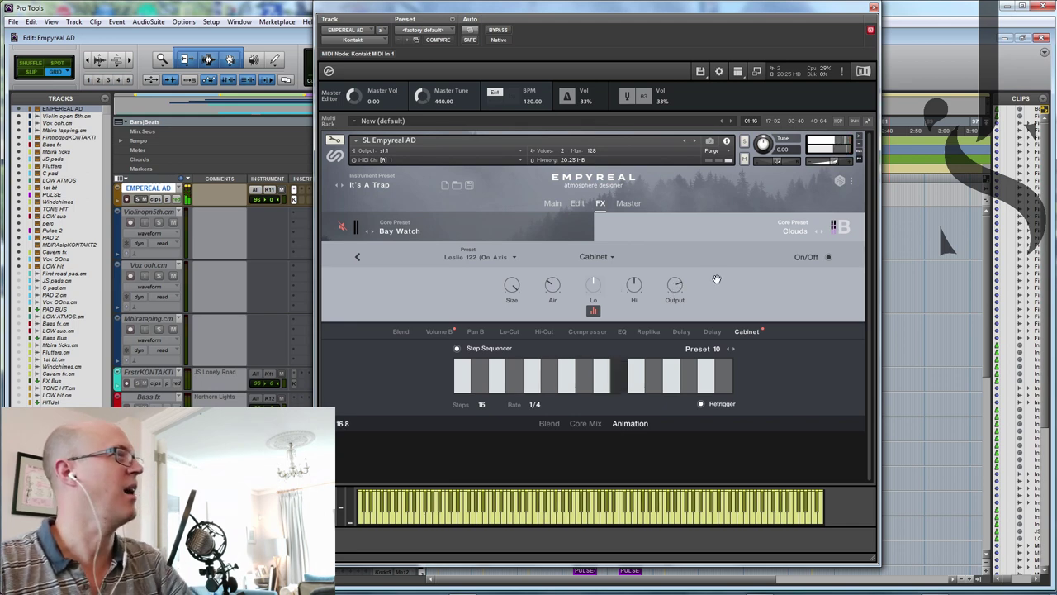
click(357, 257)
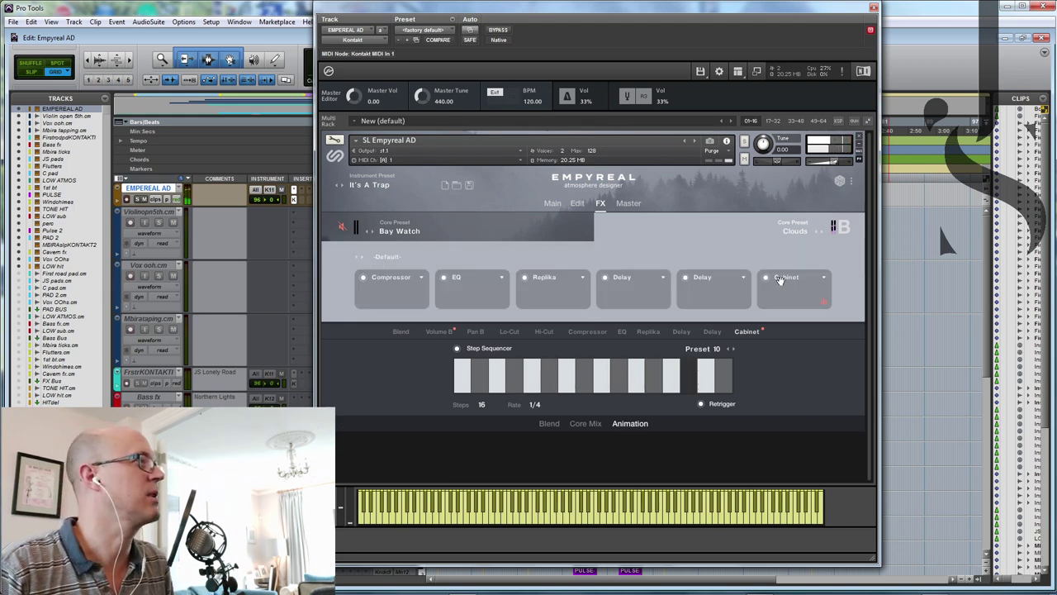
Step: Switch off Core B's Compressor, EQ and Replika effects
click(362, 278)
click(443, 276)
click(524, 276)
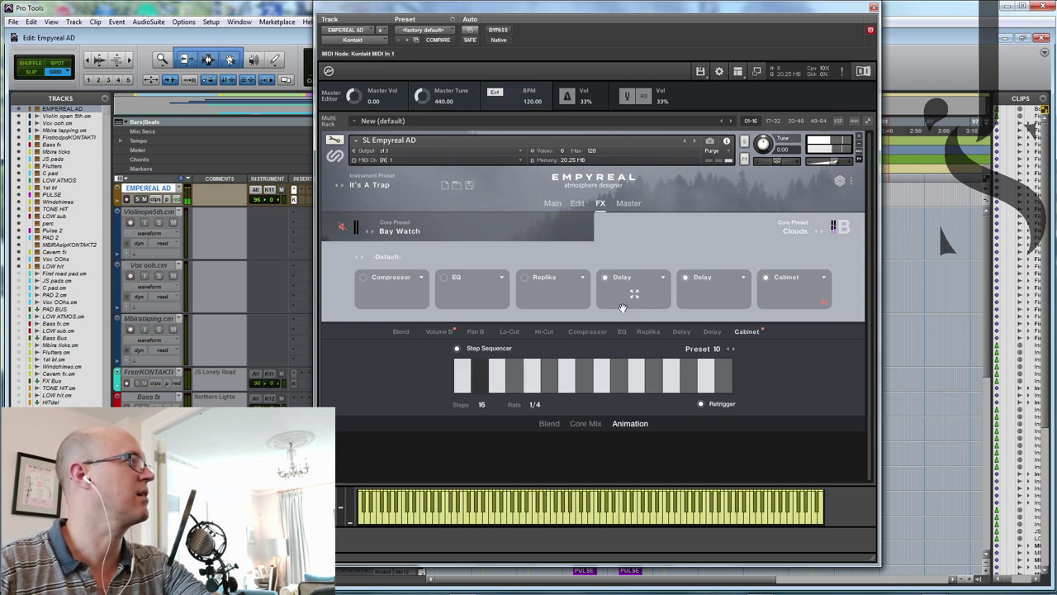
Step: Examine the Master effects page and compare the Volume A and Volume B LFO animations
click(629, 204)
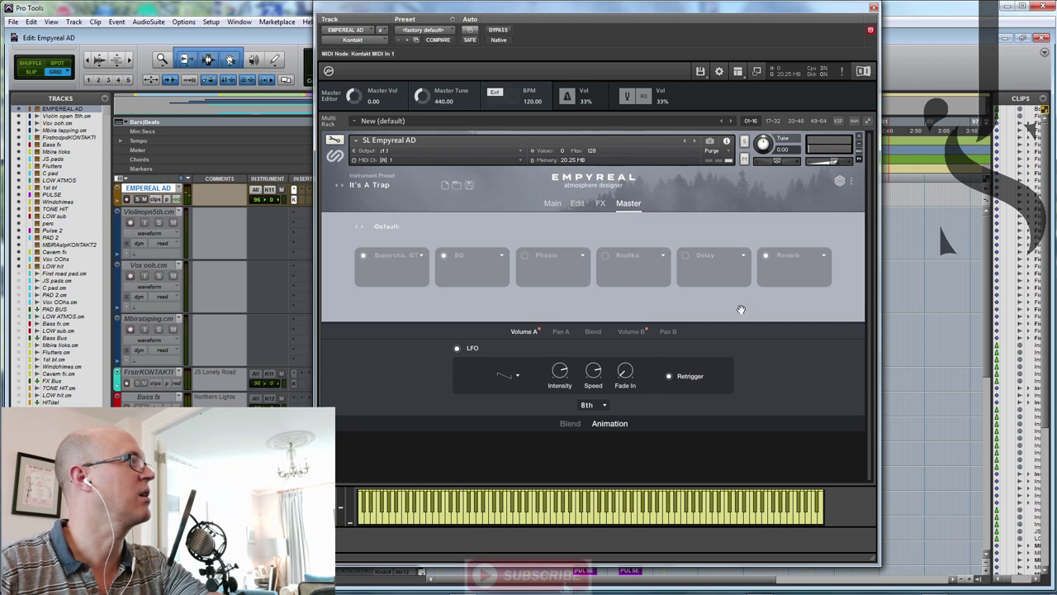
click(632, 332)
click(524, 331)
click(632, 332)
click(523, 332)
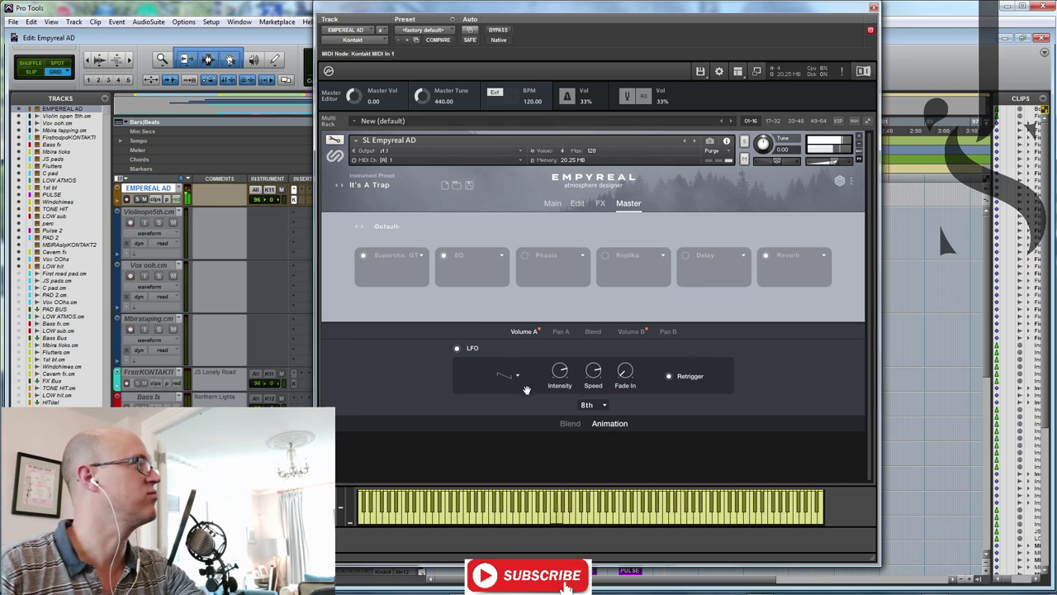
click(631, 332)
mouse_move(597, 360)
mouse_move(560, 372)
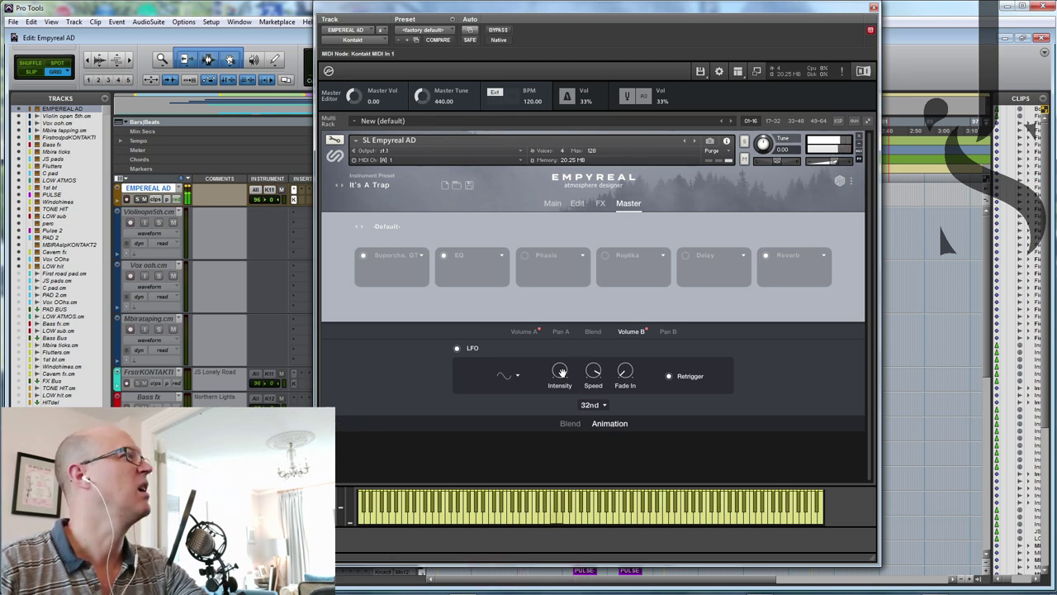
Step: Add the Mystery - Suspense tag to Core A's preset filter and load the Ring Of Death preset
click(553, 204)
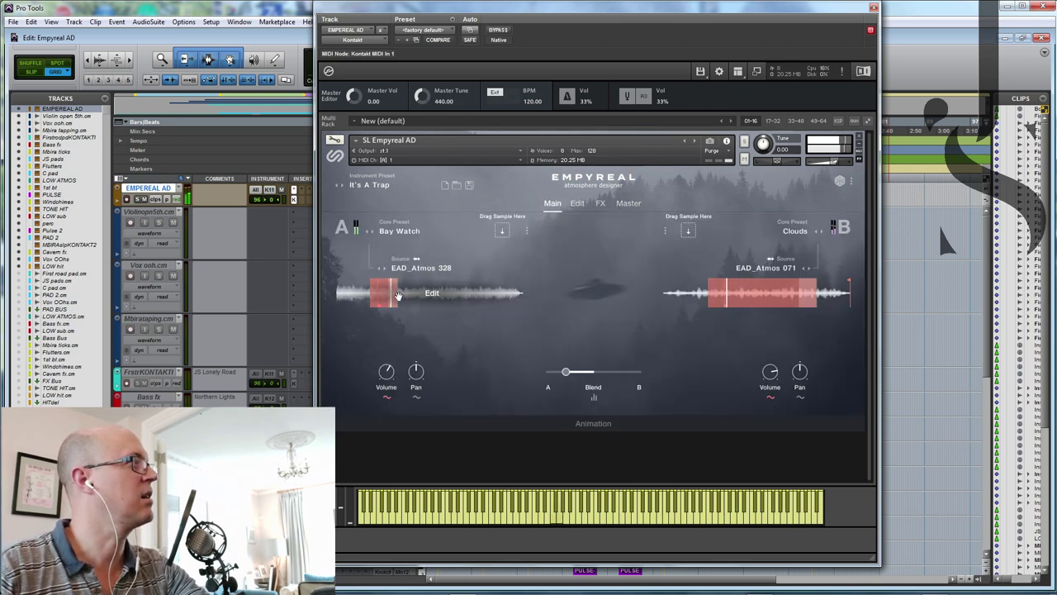
click(396, 233)
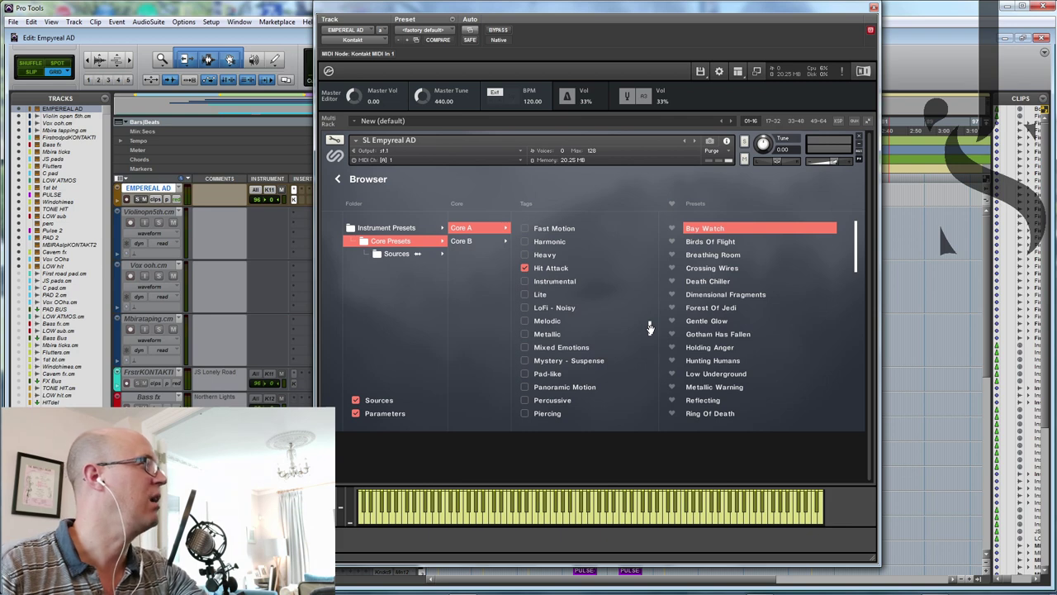
scroll(649, 332, down, 1)
click(525, 348)
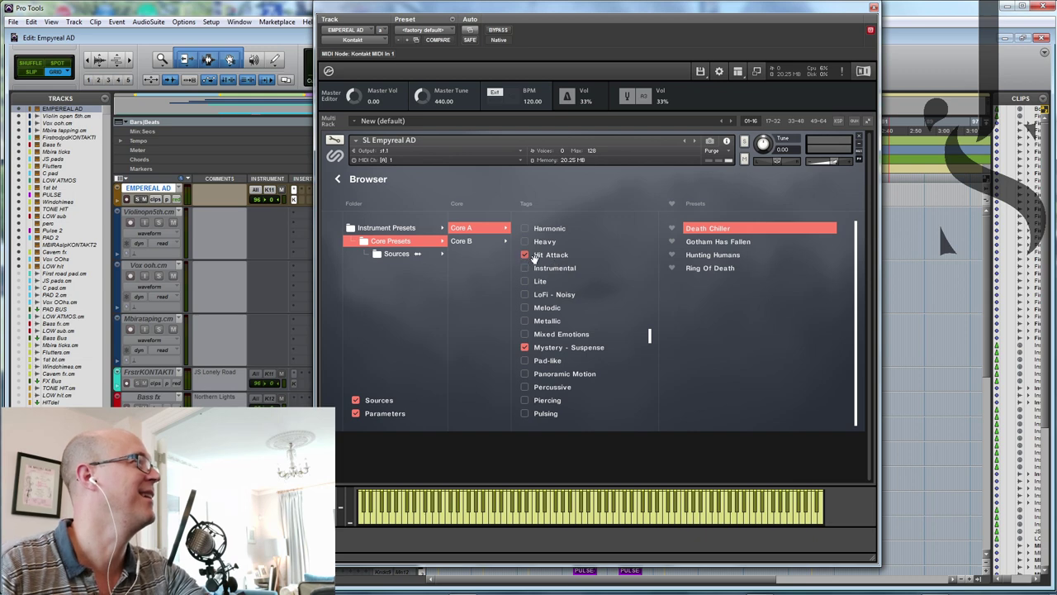
double_click(715, 268)
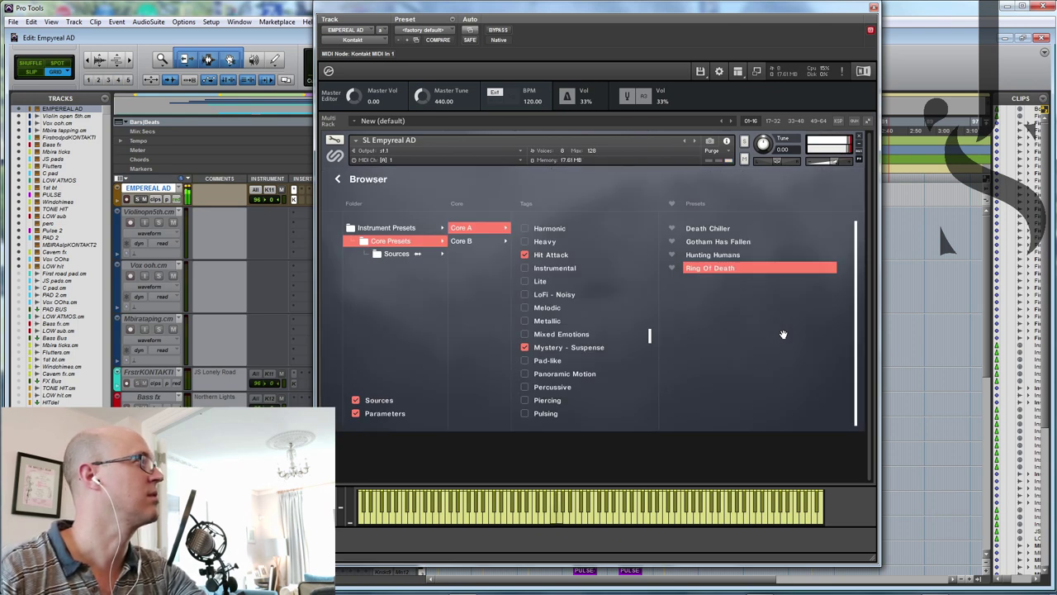
Step: Mark Ring Of Death as a favourite and return from the browser to the main page
click(671, 268)
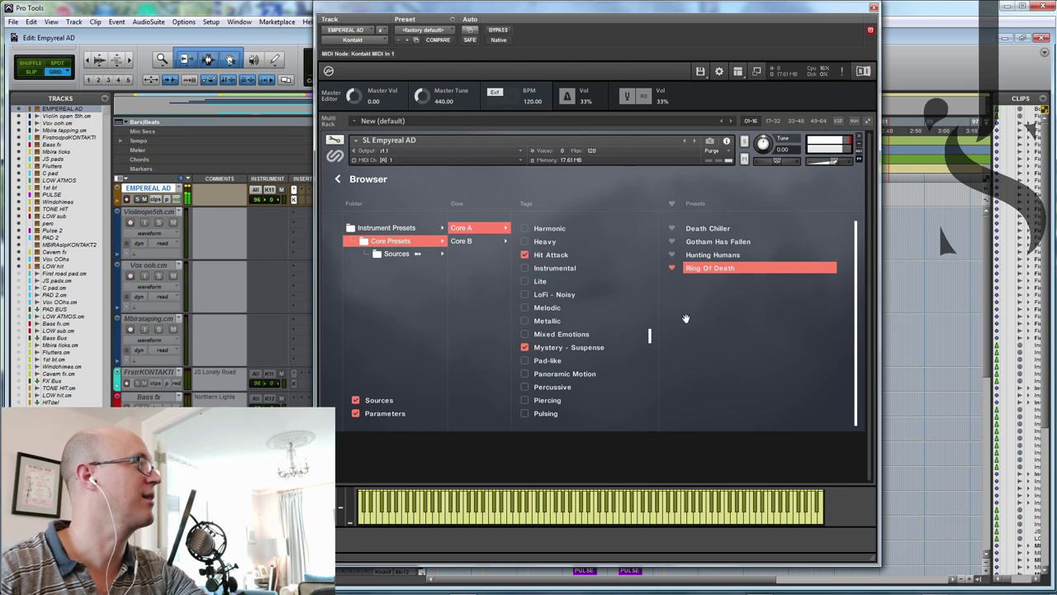
drag(650, 336, 651, 229)
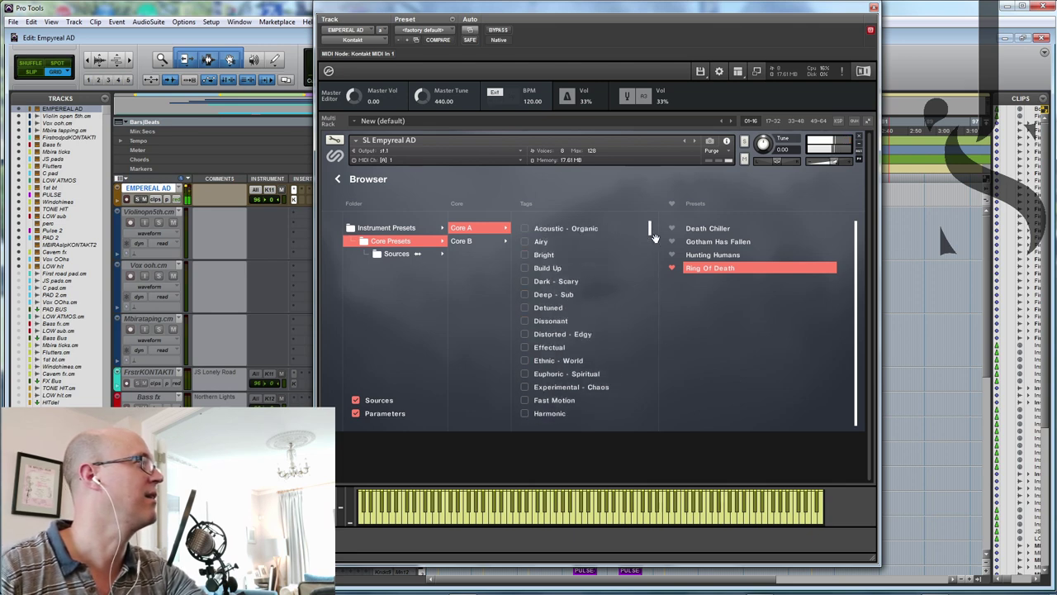
click(363, 180)
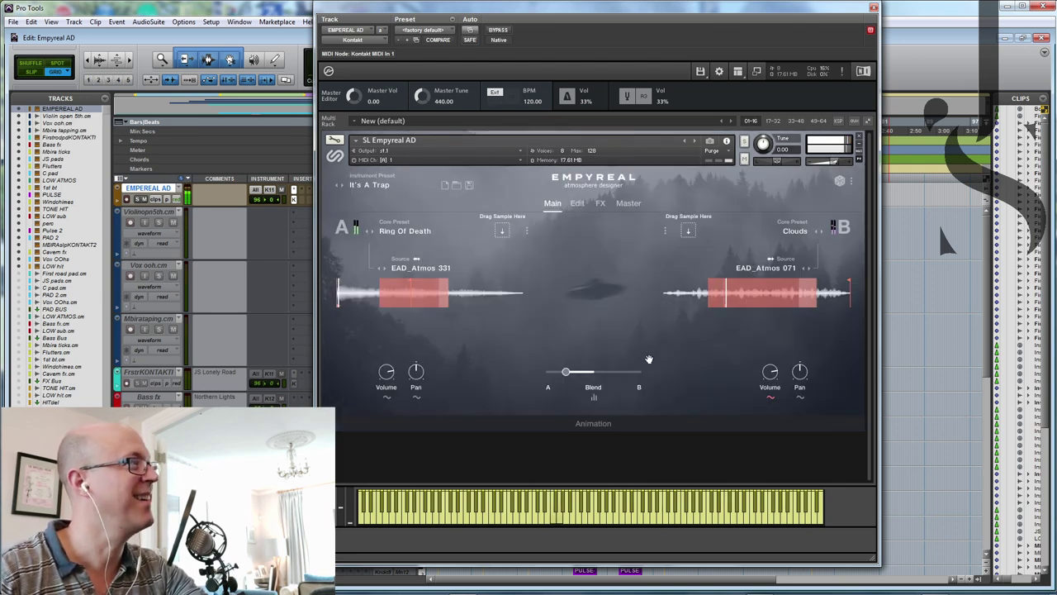
Step: Open Core A's sample for editing and move its start marker to the very beginning of the waveform
click(408, 293)
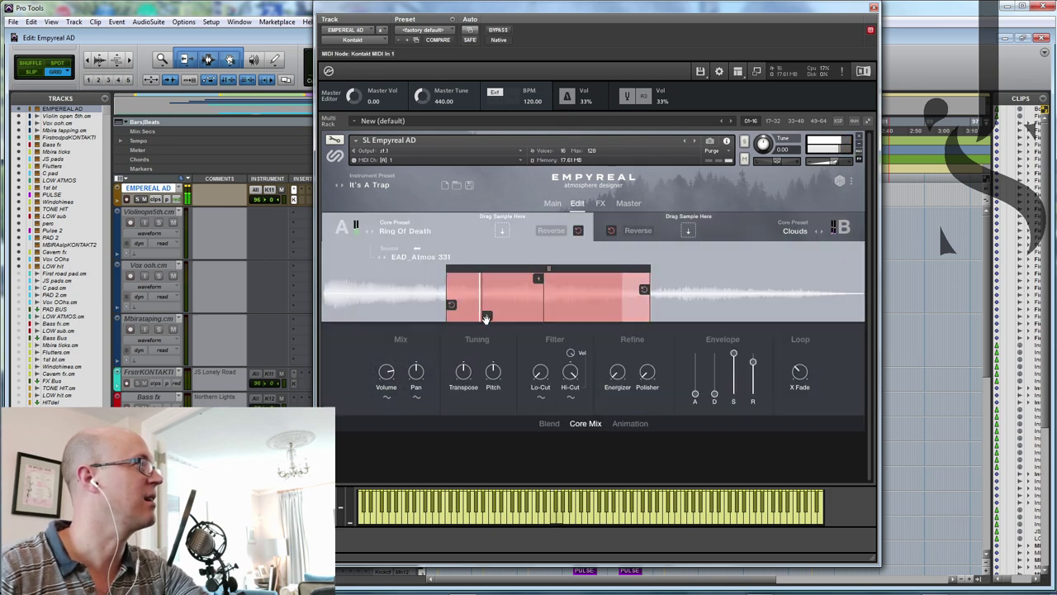
drag(473, 319, 464, 320)
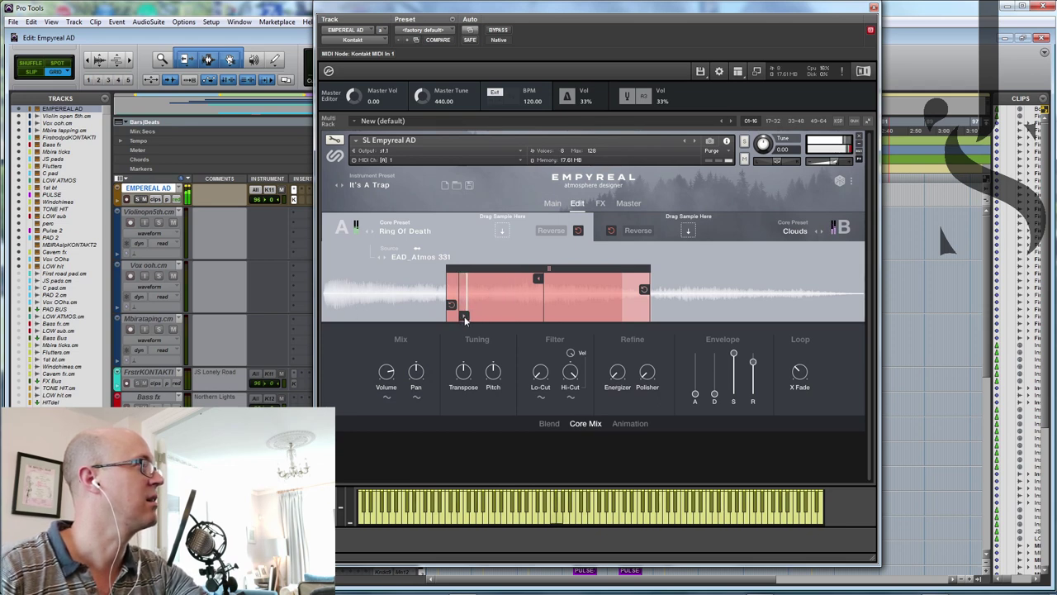
drag(465, 319, 317, 322)
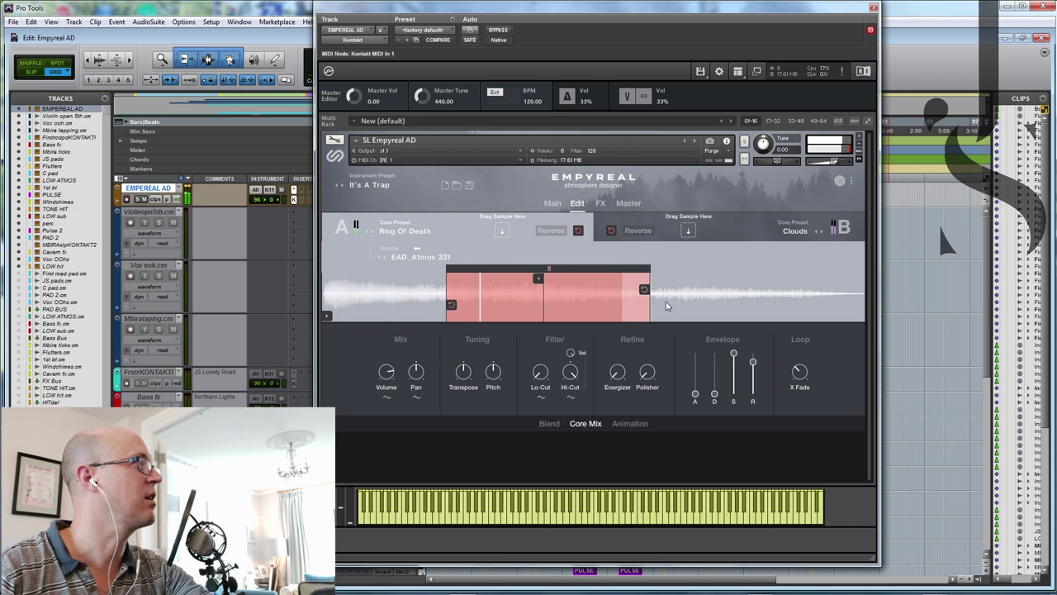
Step: Look through Core A's blend, mix and animation controls and open the step sequencer of its Reverse animation
click(551, 230)
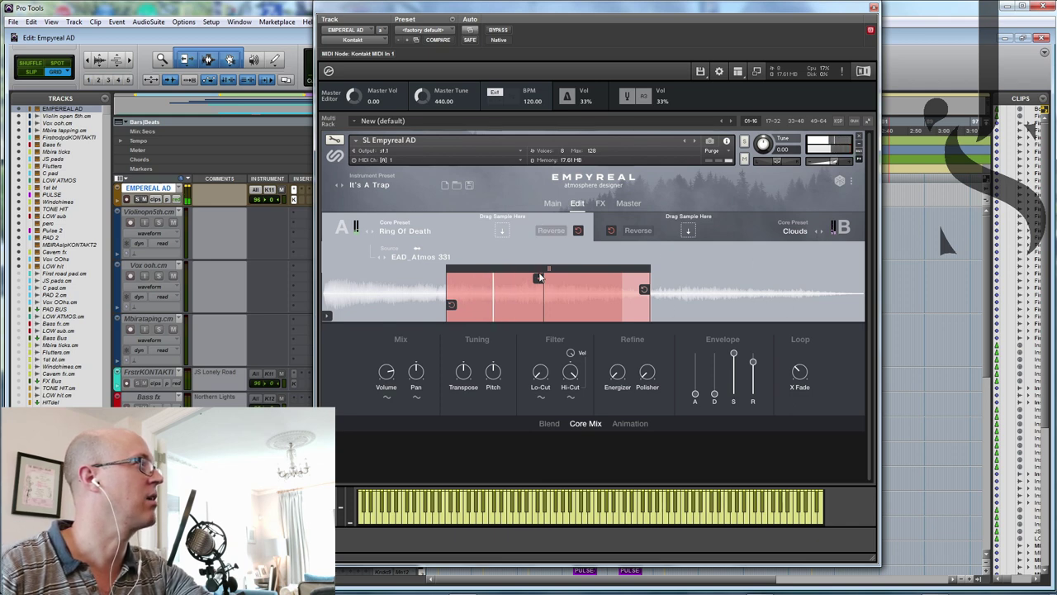
click(554, 426)
click(584, 425)
click(622, 424)
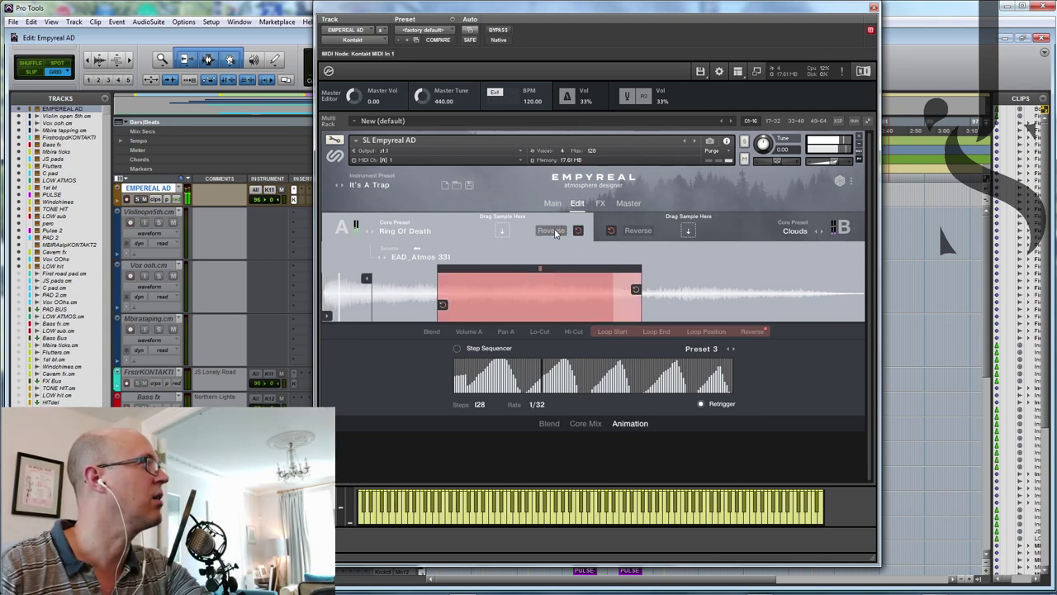
click(759, 332)
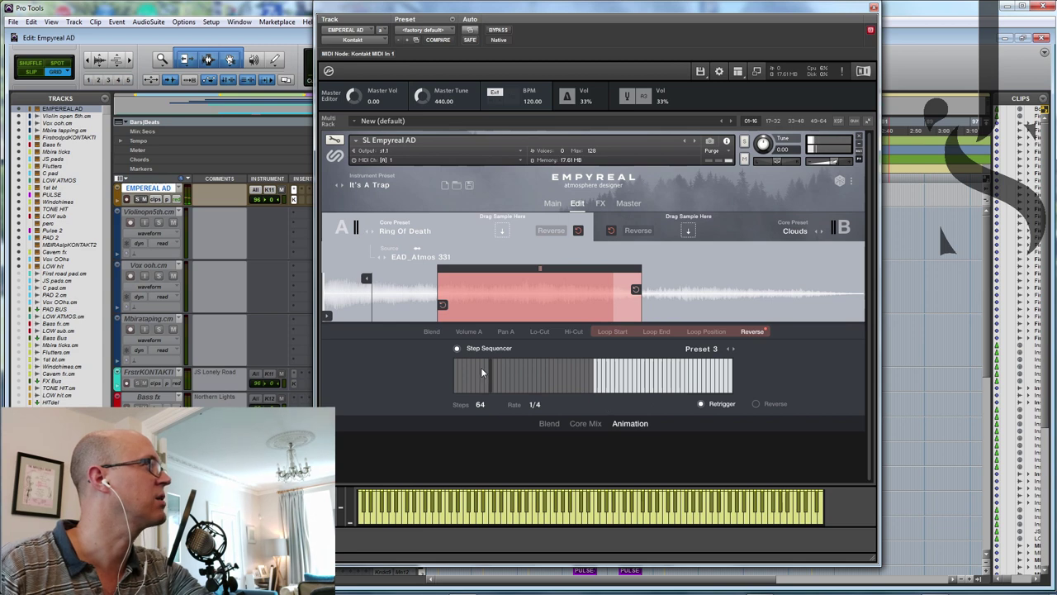
Step: Switch Core A from sequenced to constant reverse playback and place a short loop at the very start of its waveform
click(458, 363)
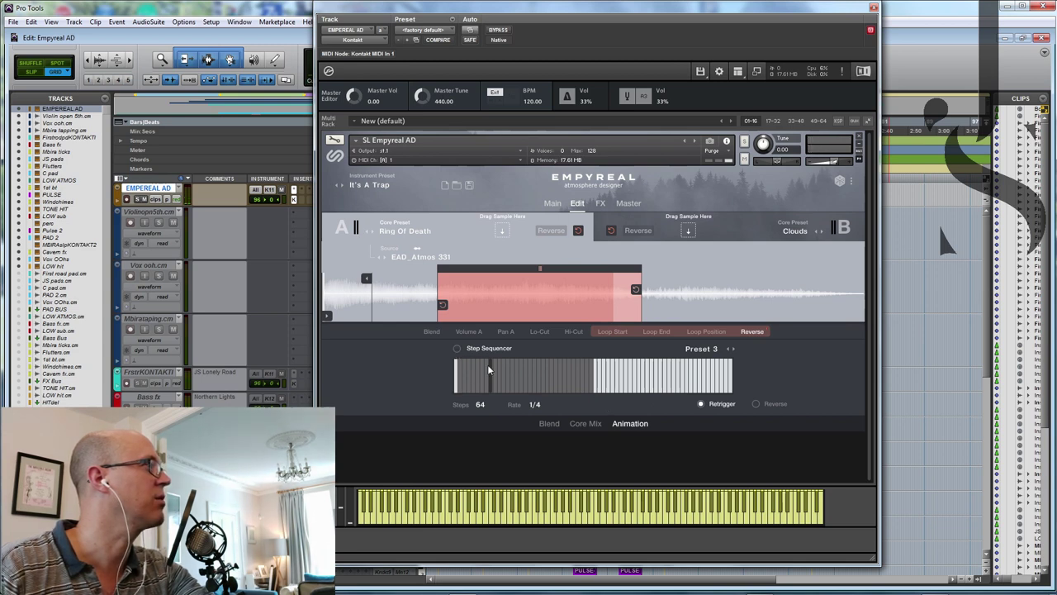
click(564, 234)
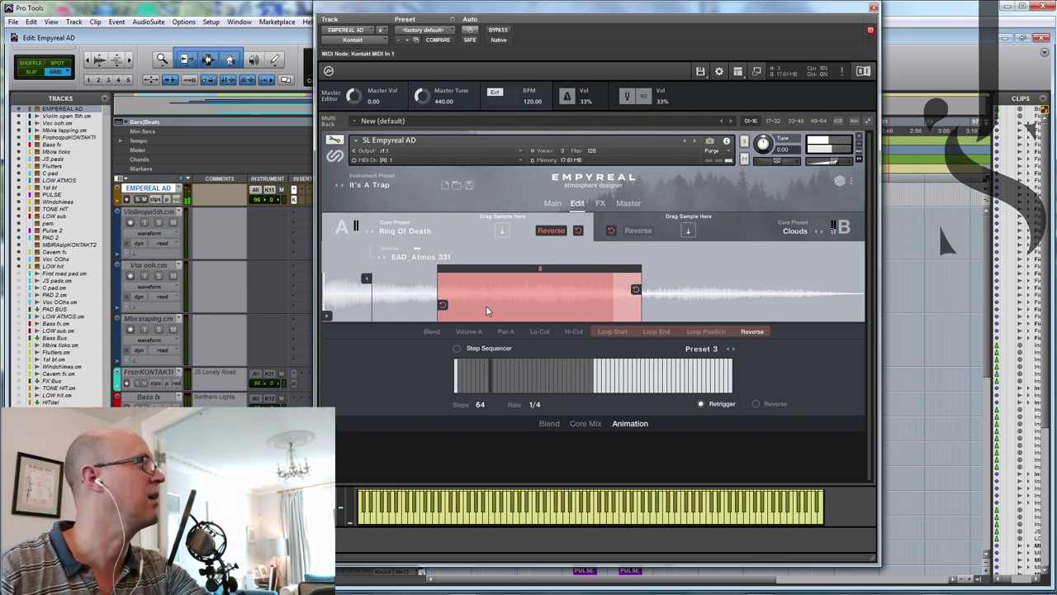
drag(540, 273, 341, 299)
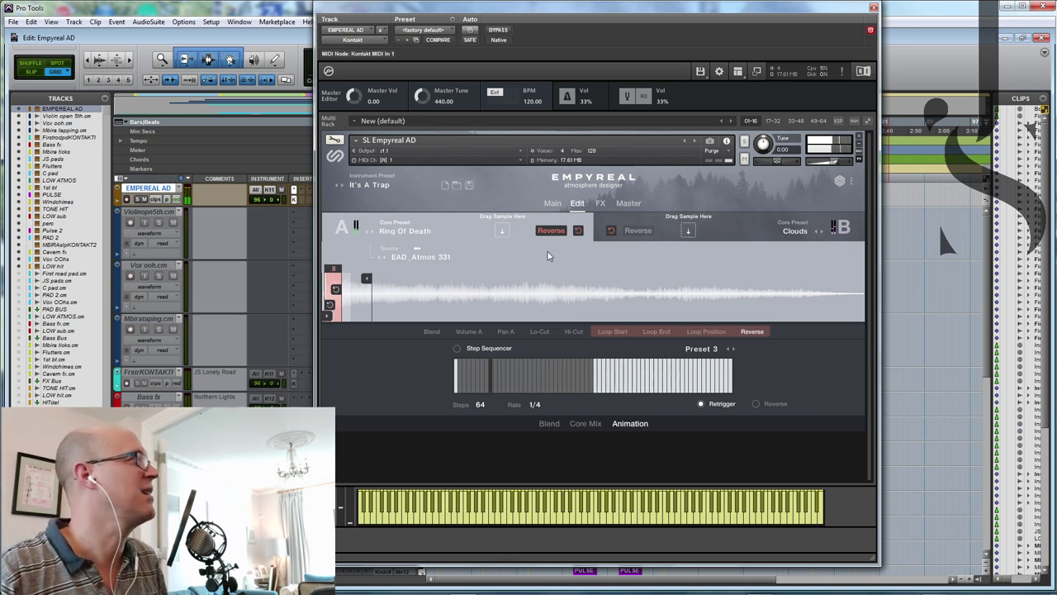
Step: Save the current sound as a snapshot named JS Space ship AMB and check the list of saved snapshots
click(709, 143)
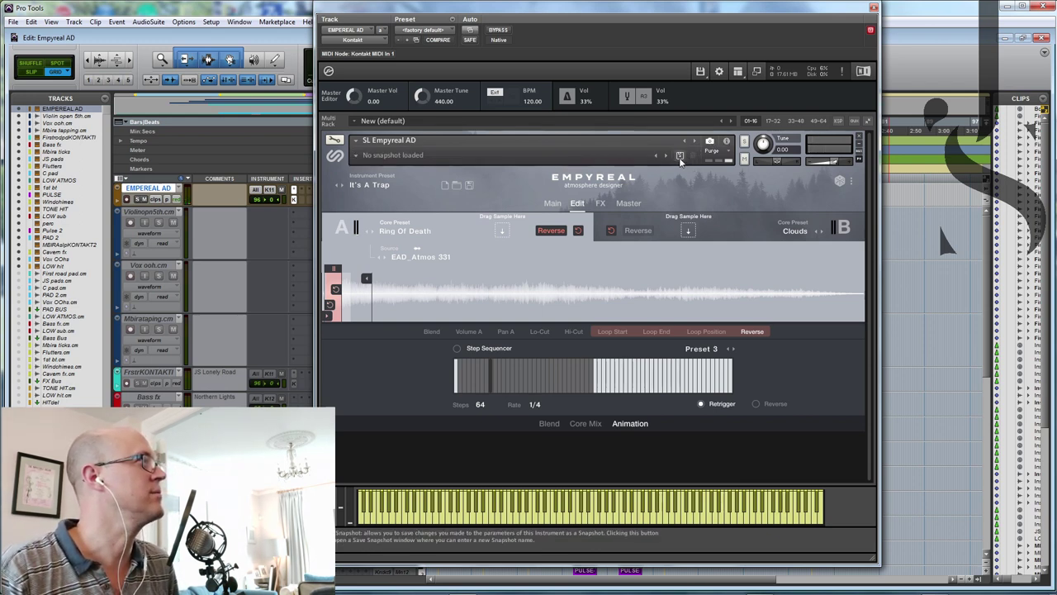
click(679, 156)
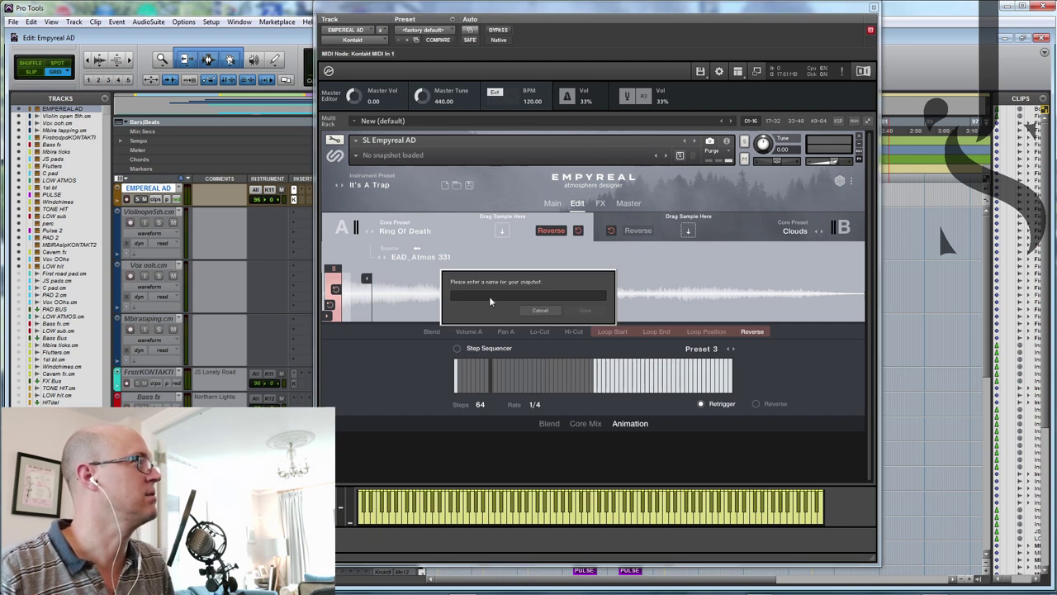
text(JS Space ship RHS)
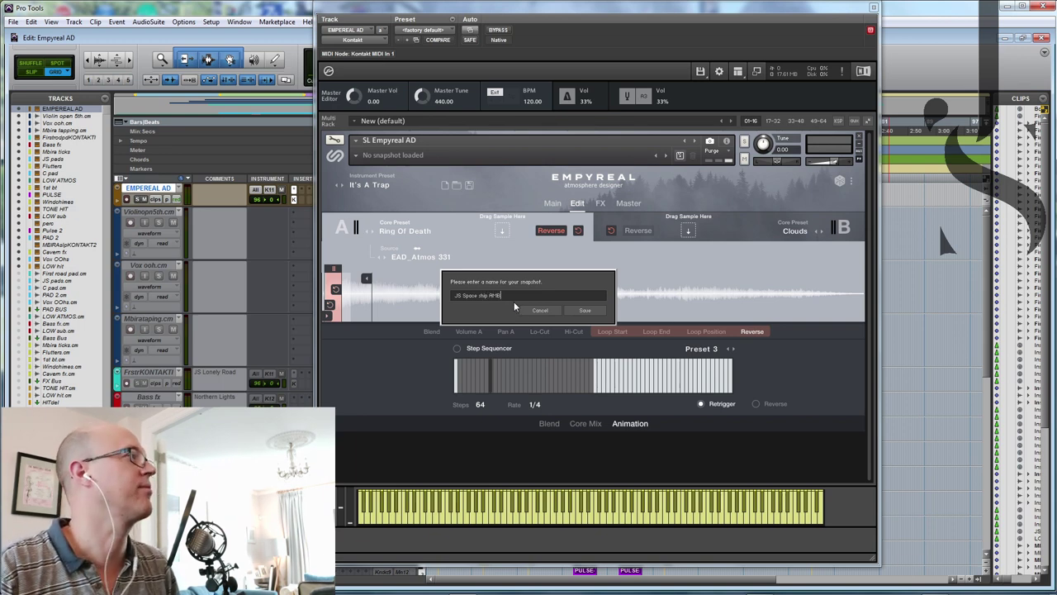
key(Return)
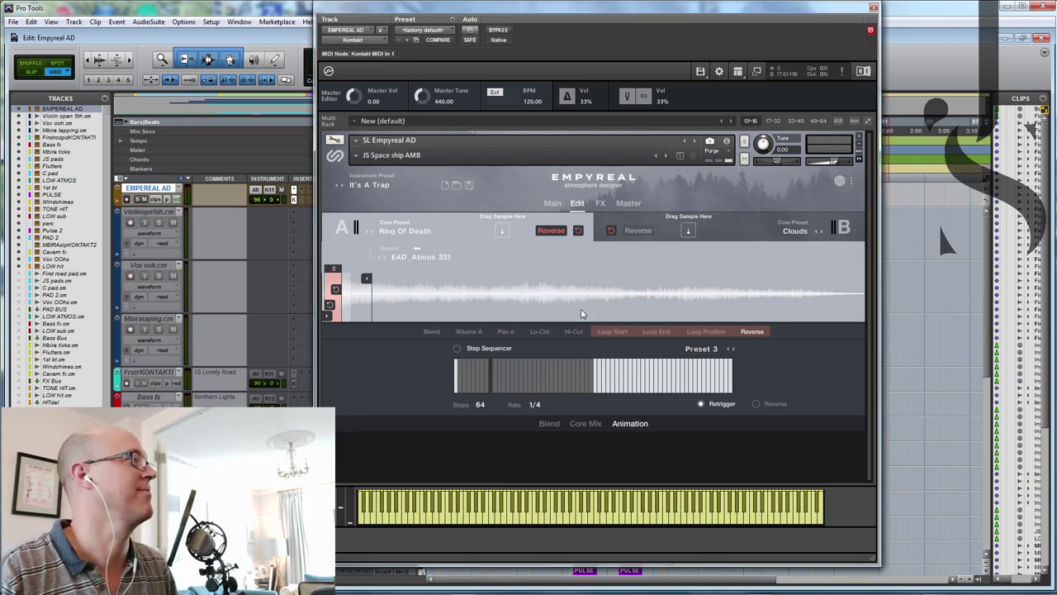
click(358, 159)
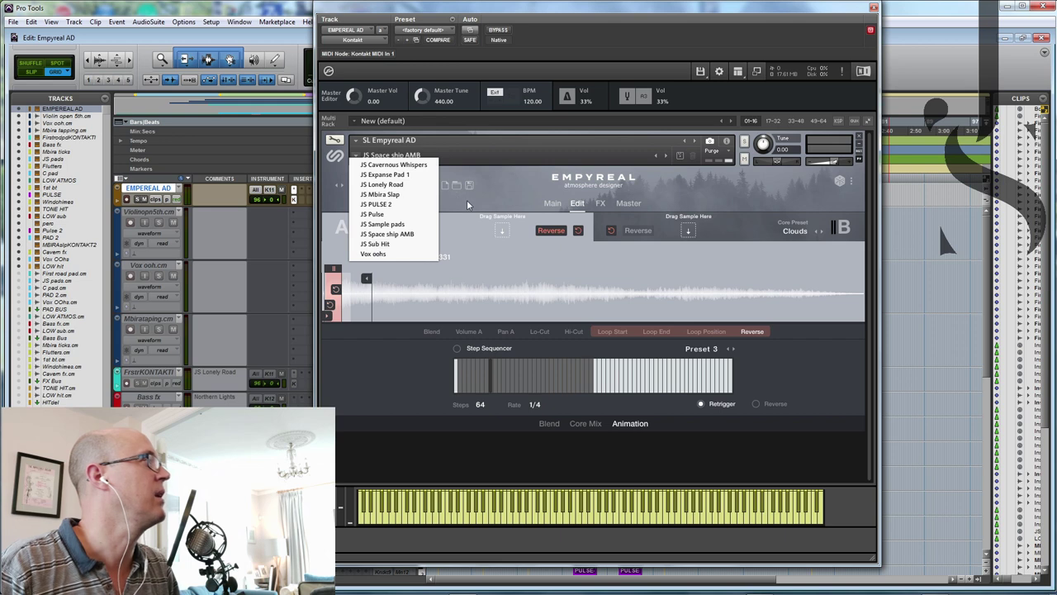
click(486, 201)
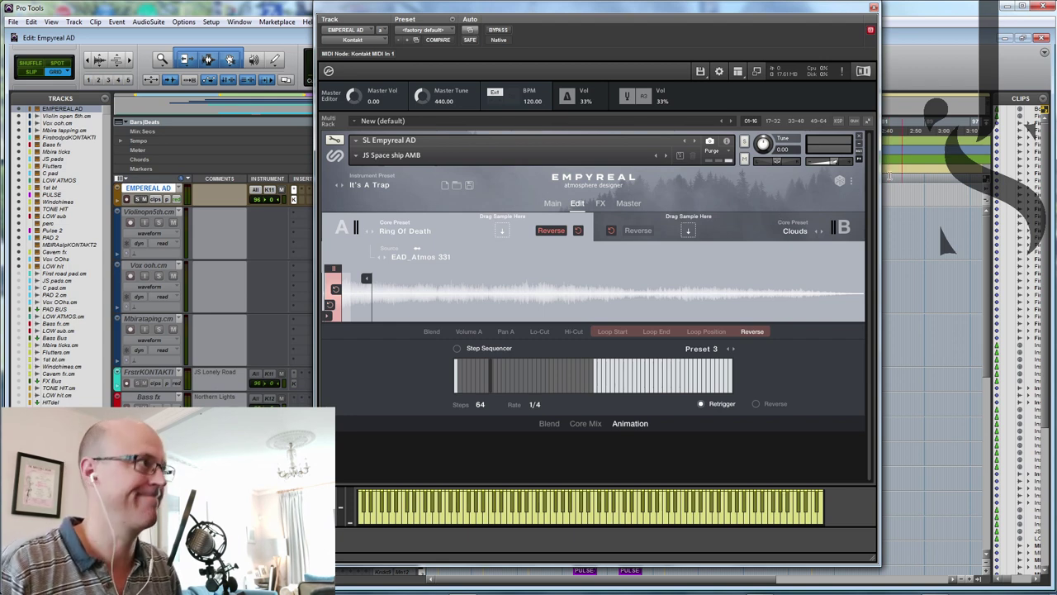
Step: Check the random settings from the main page and randomise the whole instrument preset
click(552, 203)
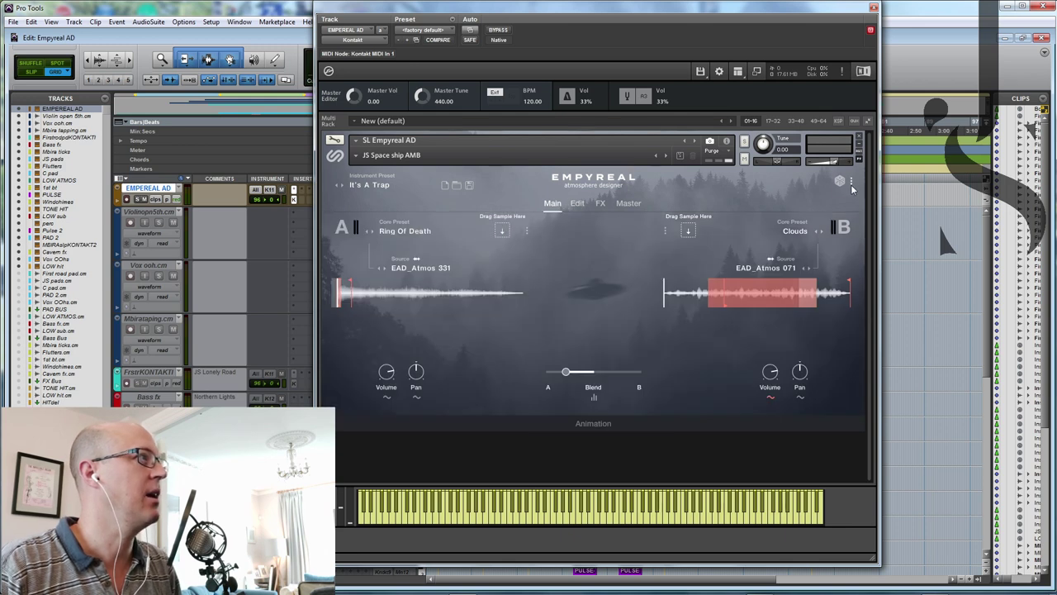
click(851, 183)
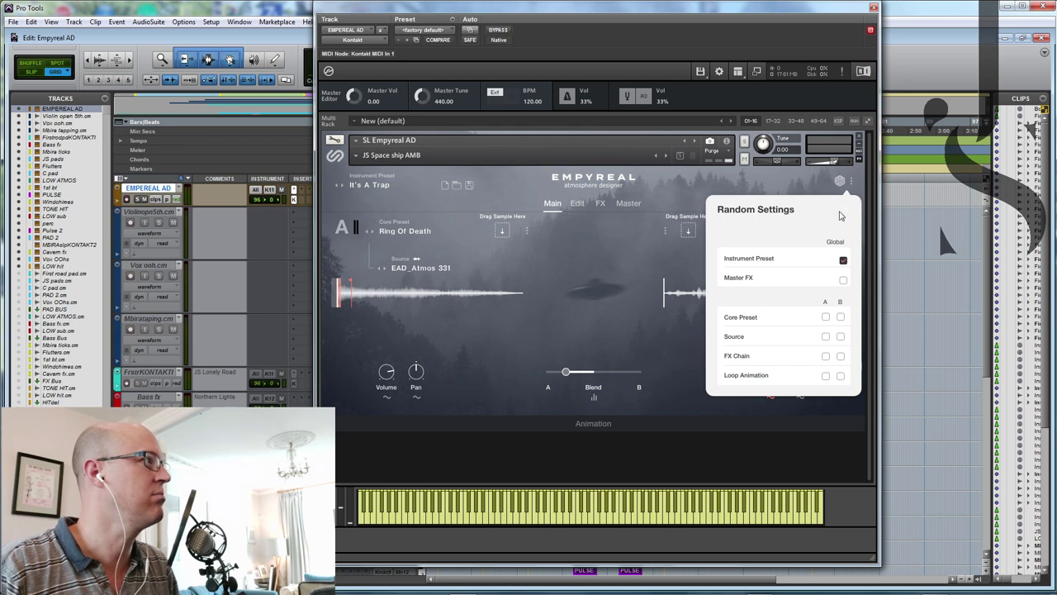
click(852, 185)
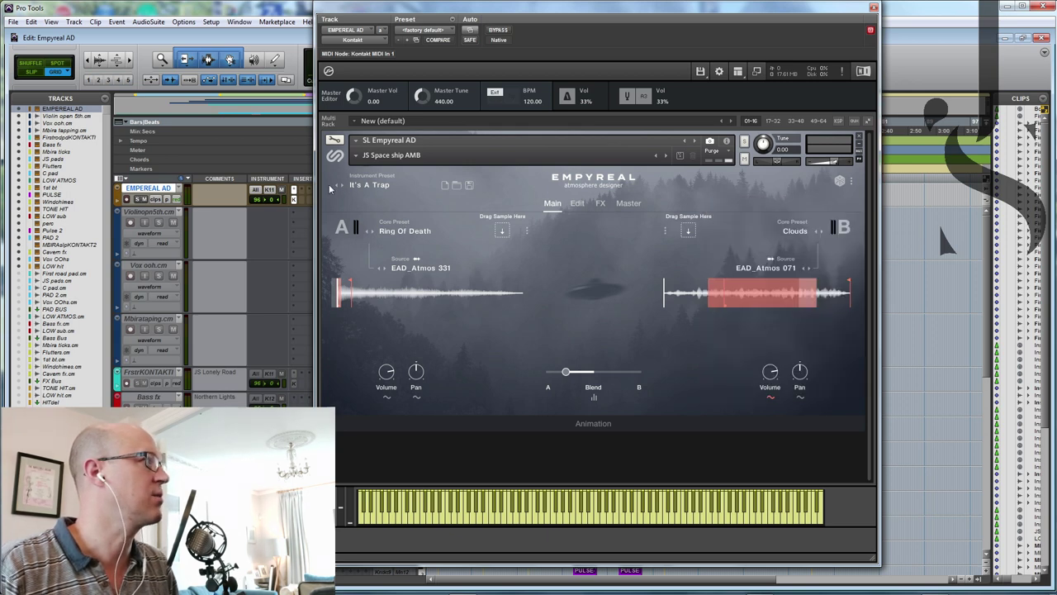
click(838, 182)
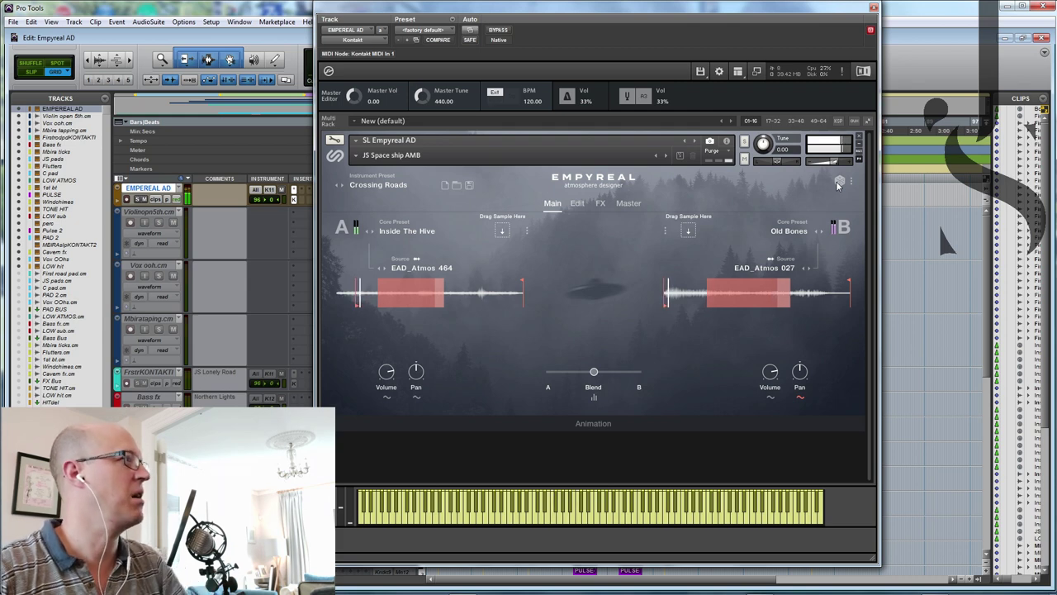
Step: Limit randomisation to Core Preset, Source, FX Chain and Loop Animation for both A and B, and randomise the cores
click(851, 187)
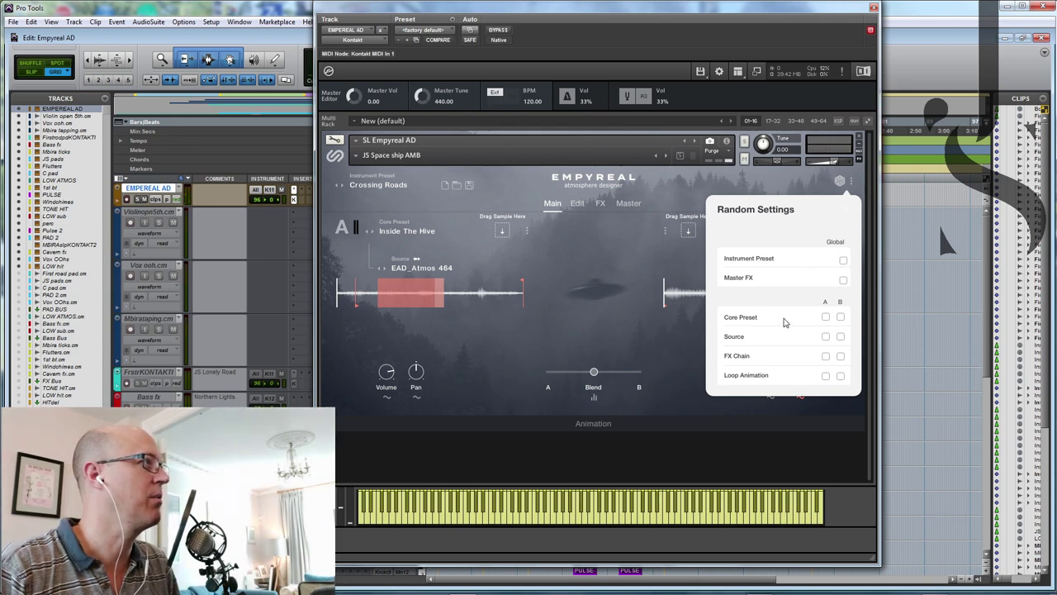
click(825, 319)
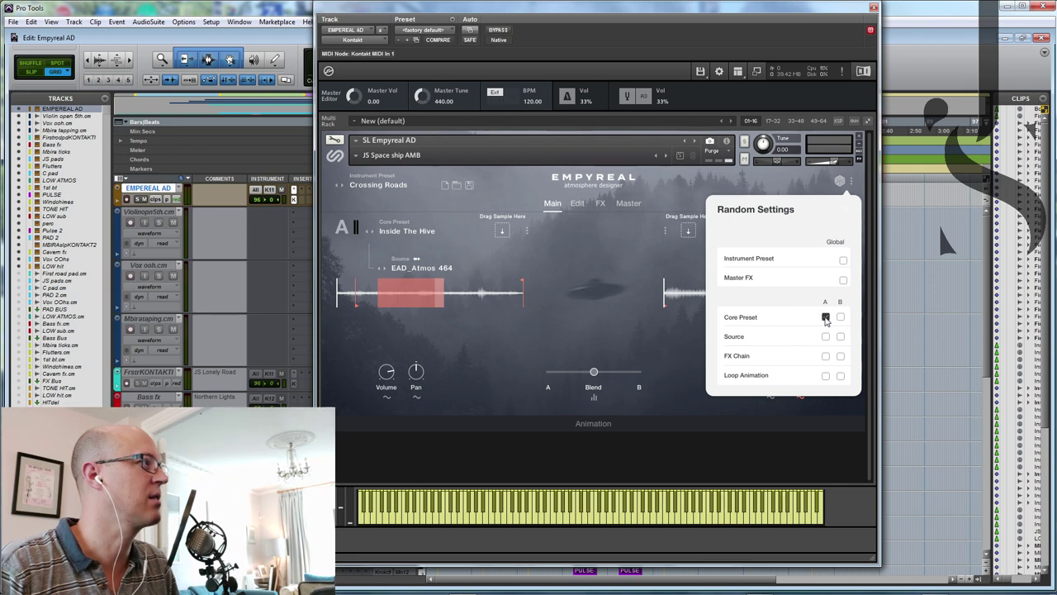
click(825, 337)
click(840, 336)
click(825, 356)
click(840, 355)
click(825, 376)
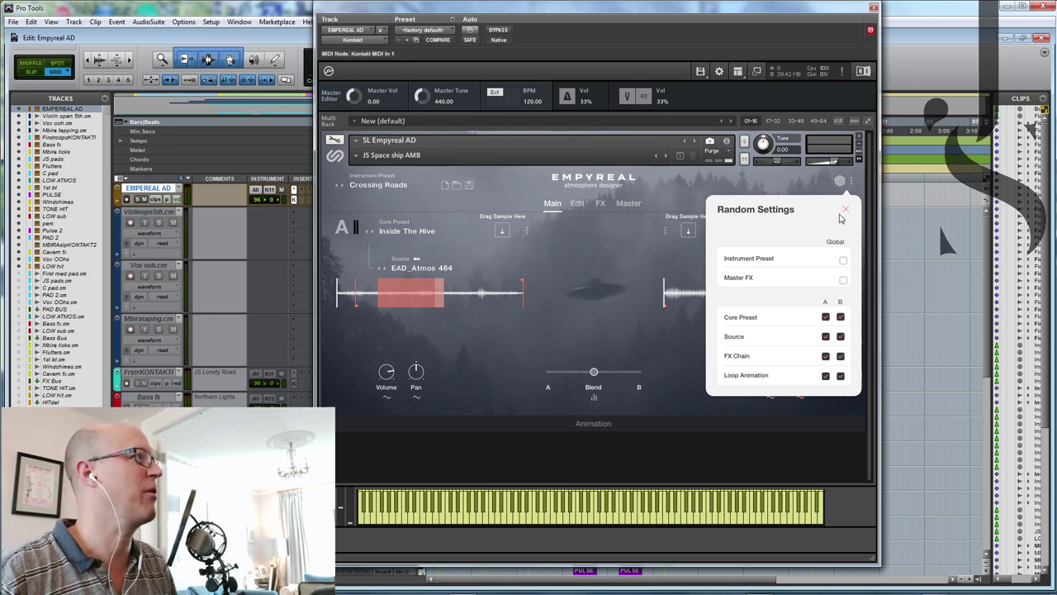
click(839, 183)
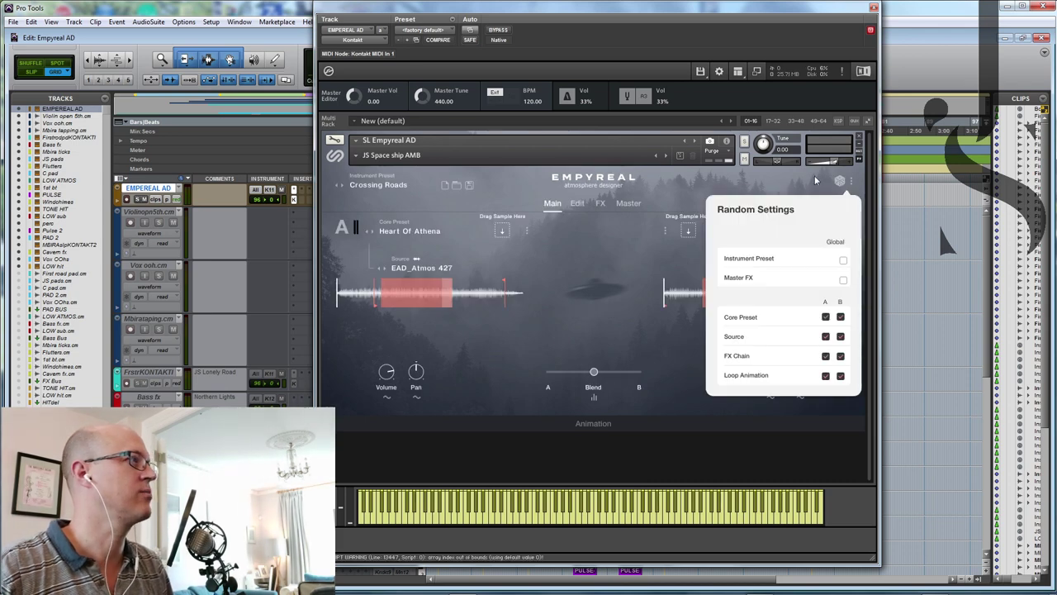
click(852, 181)
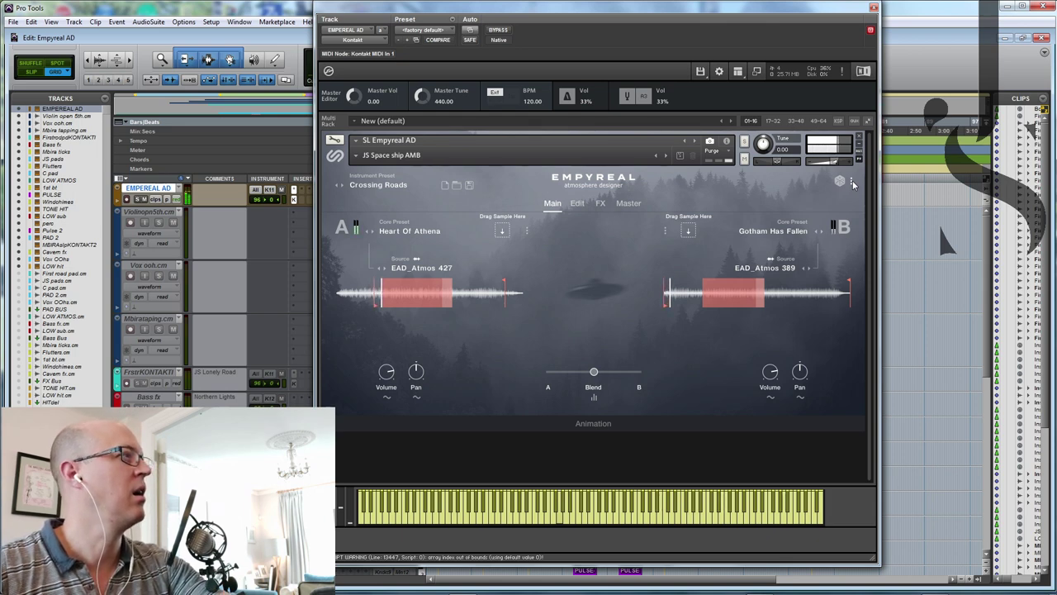
Step: Examine Core A's randomised effects chain, its Reverb Dry/Wet step sequence and its sample editing page, ending on the main page
click(600, 204)
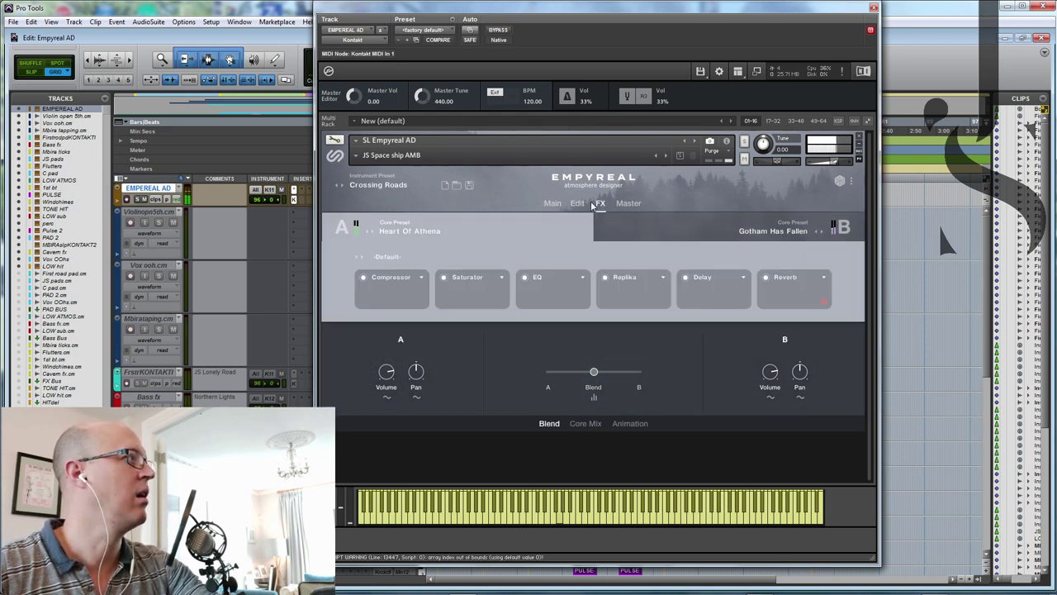
click(578, 203)
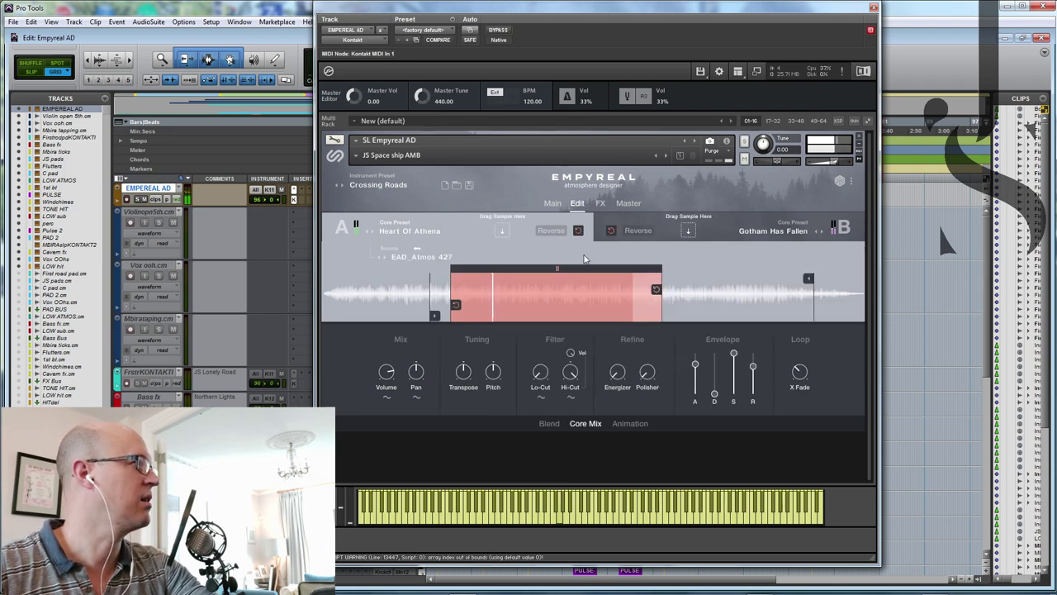
click(600, 203)
click(814, 295)
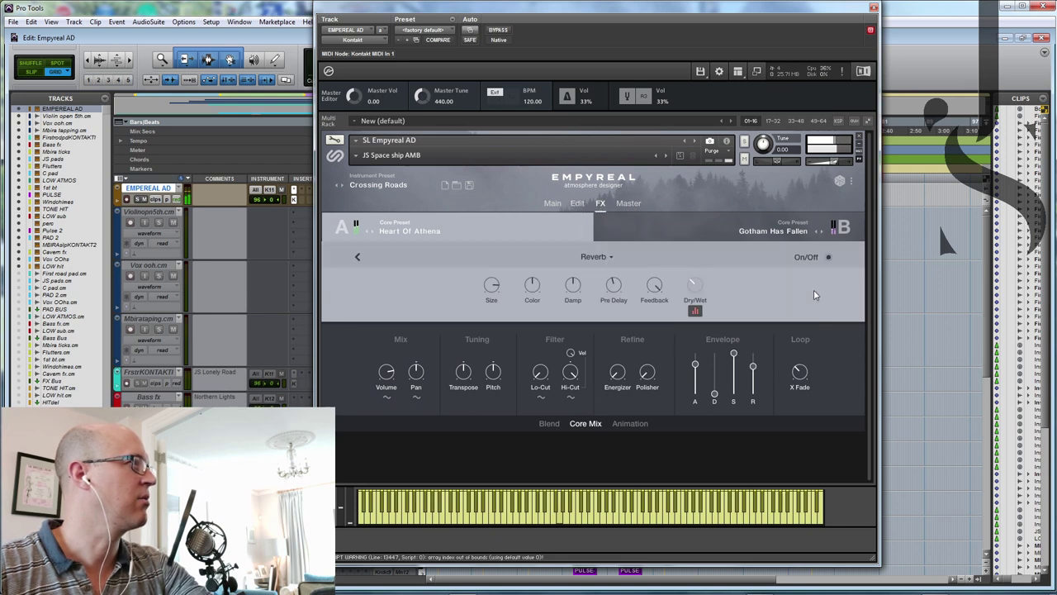
click(695, 311)
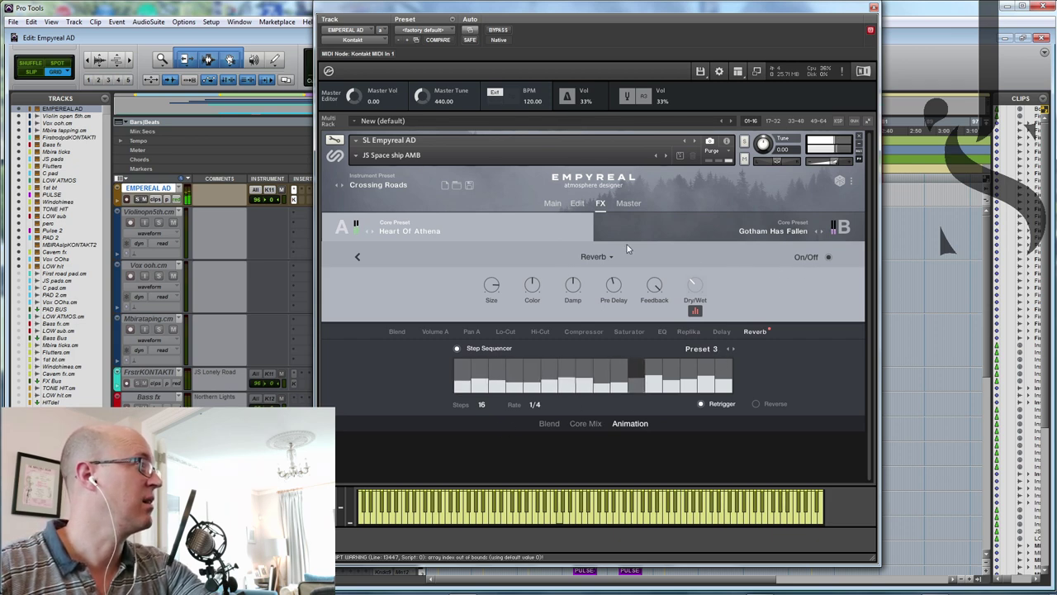
click(360, 258)
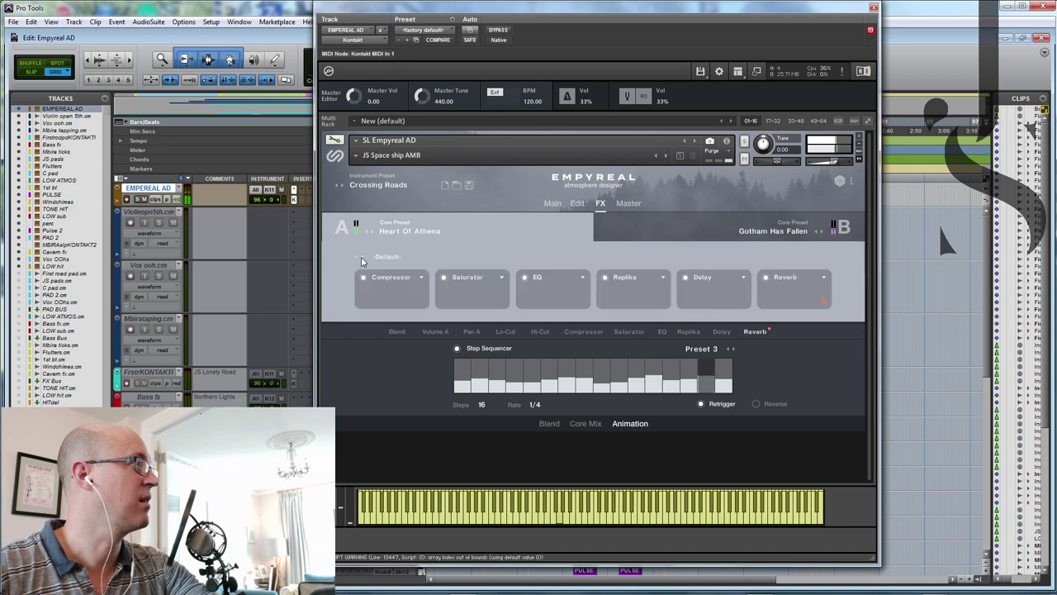
click(577, 203)
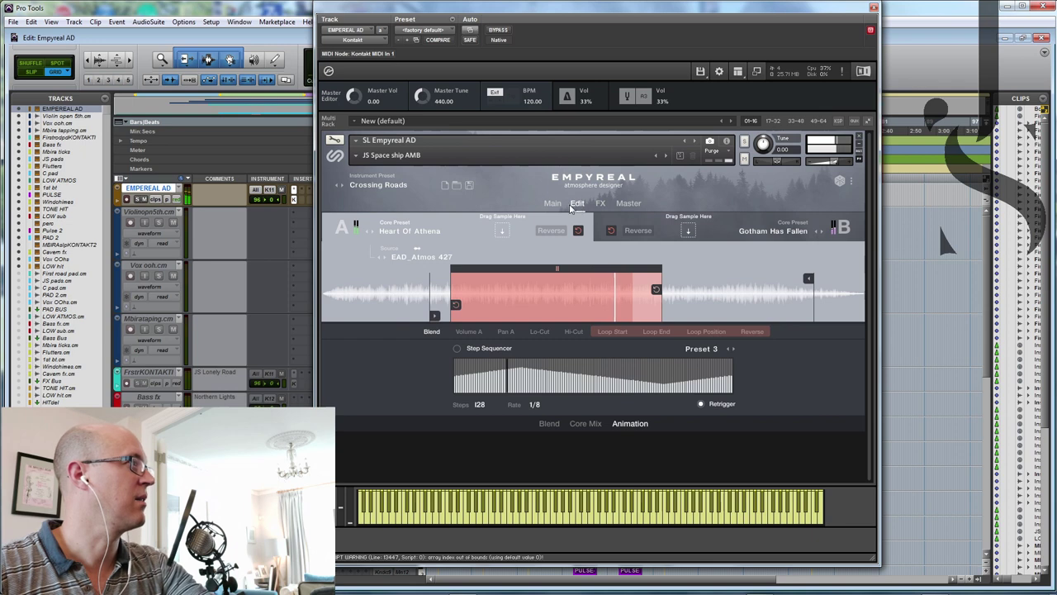
click(551, 203)
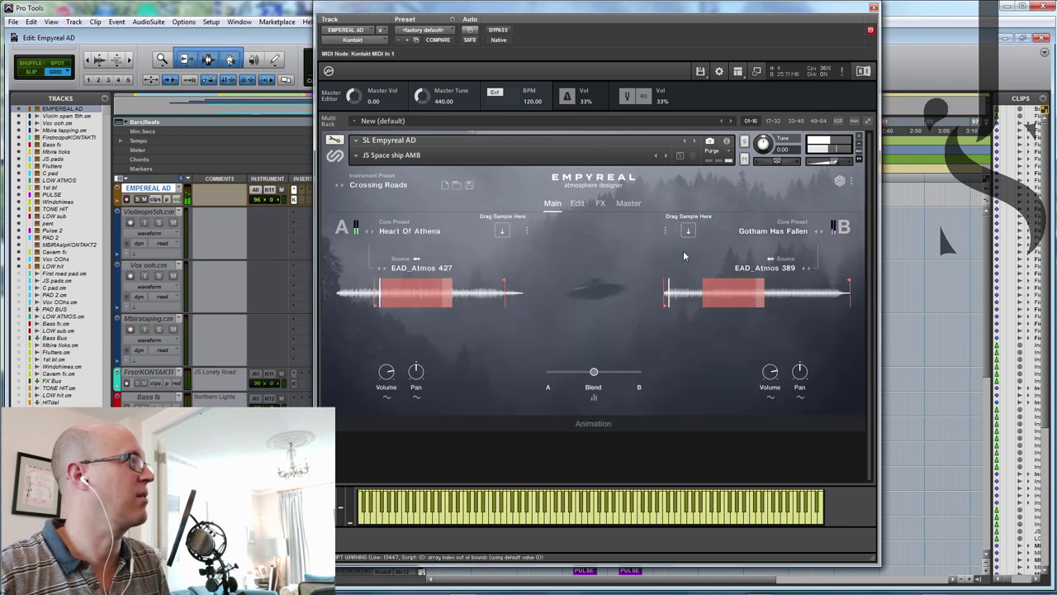
Step: Save the randomised sound as a new snapshot named JS ORBIT
mouse_move(668, 293)
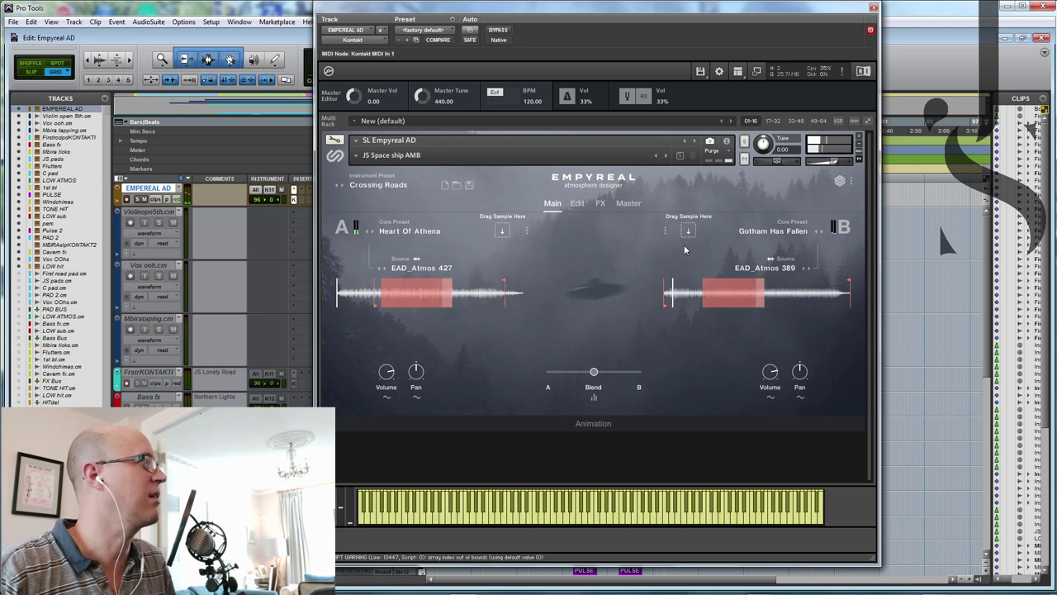
click(682, 156)
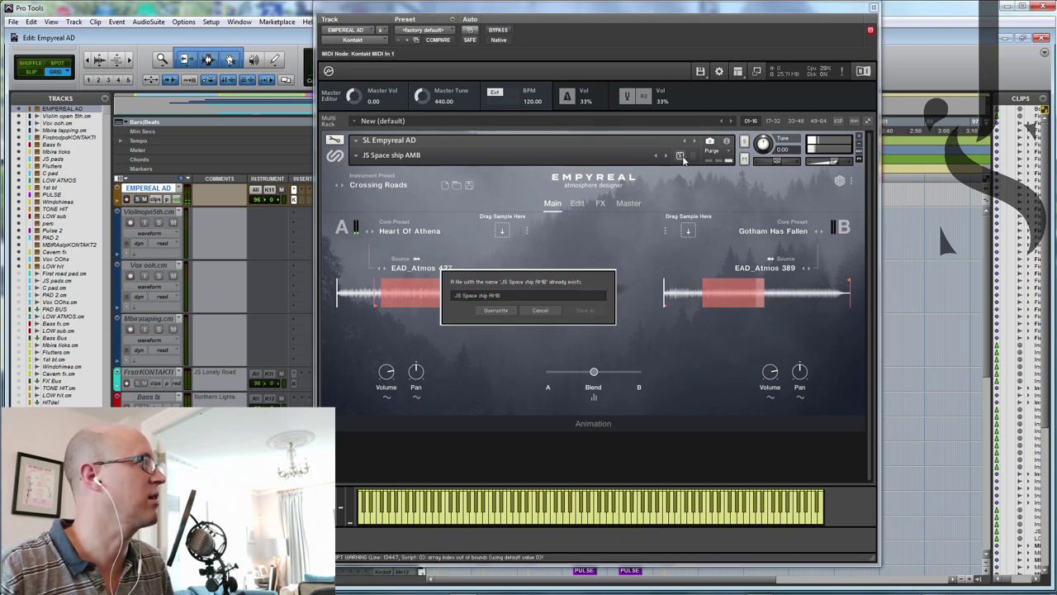
key(BackSpace)
key(BackSpace)
key(BackSpace)
key(BackSpace)
key(BackSpace)
key(BackSpace)
key(BackSpace)
key(BackSpace)
key(BackSpace)
key(BackSpace)
key(BackSpace)
key(BackSpace)
key(BackSpace)
key(BackSpace)
key(BackSpace)
key(BackSpace)
key(BackSpace)
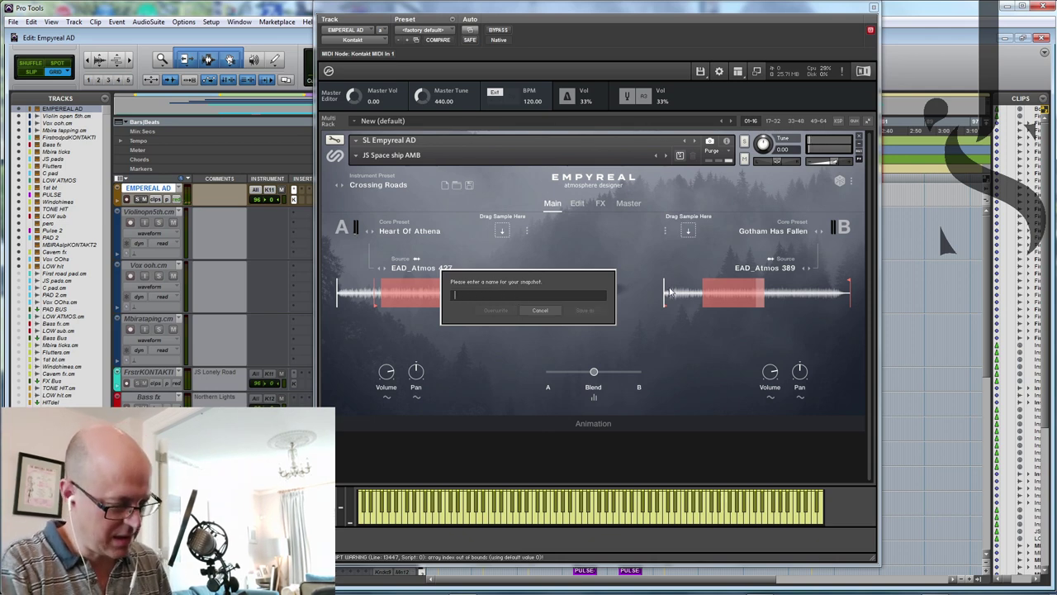
text(S)
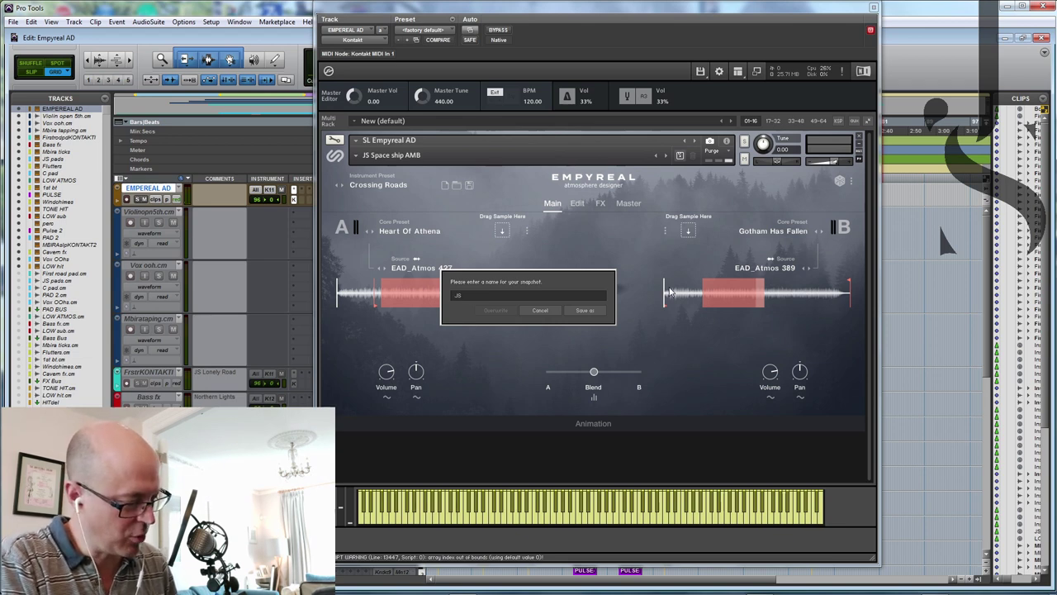
text(pacIT)
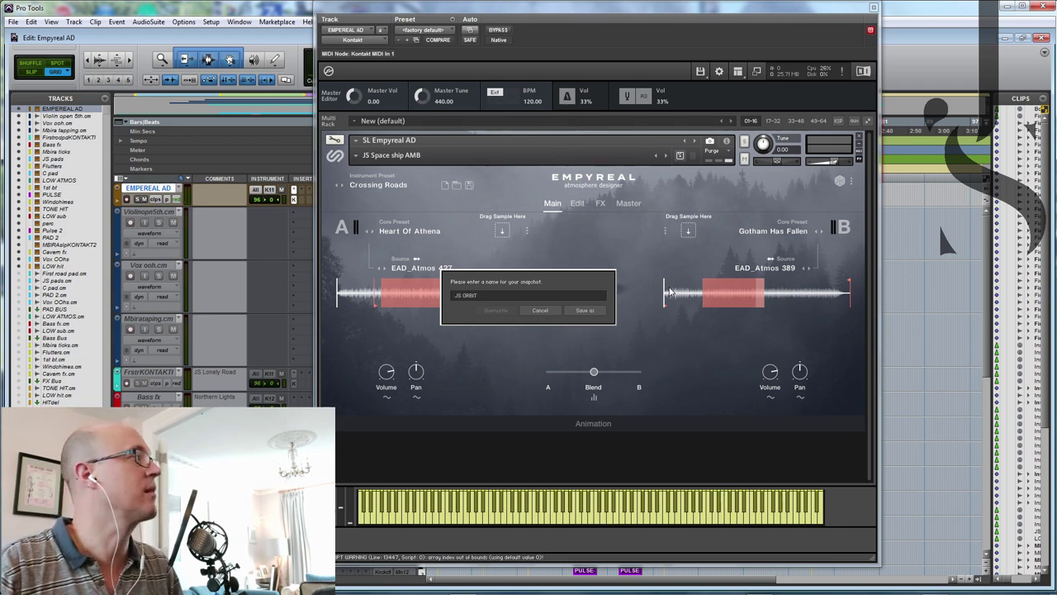
click(588, 311)
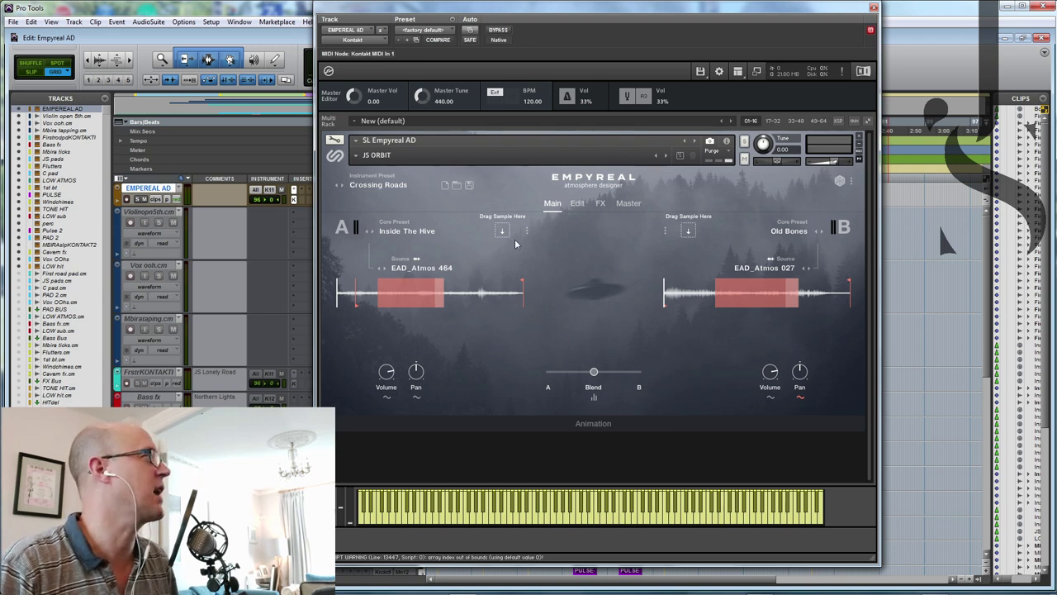
Step: Show the file browser and load Vox Ooh-C.wav from the Empyreal AD Samples folder as Core A's source
click(737, 71)
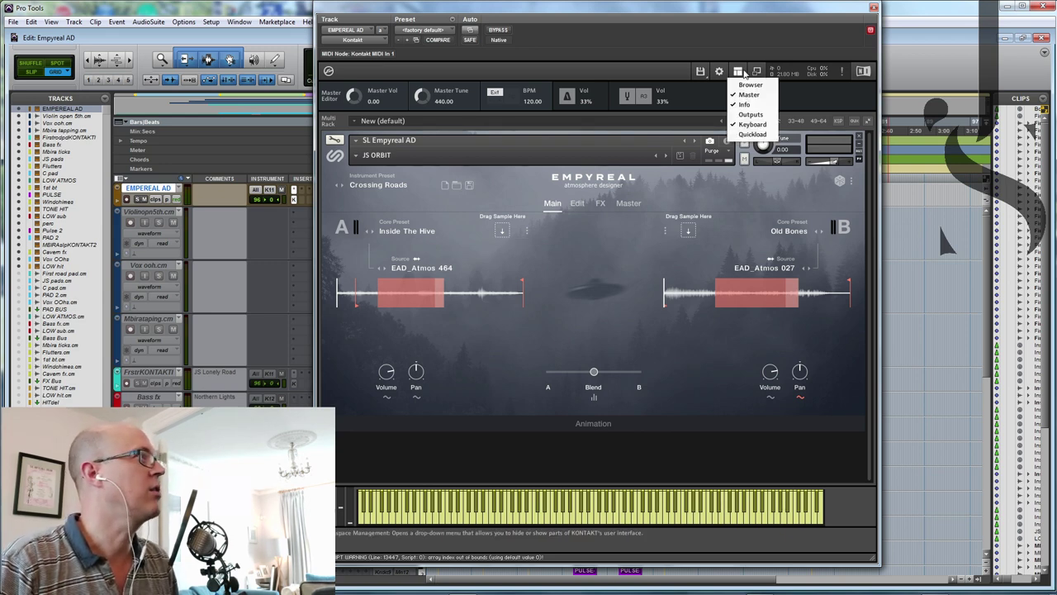
click(751, 109)
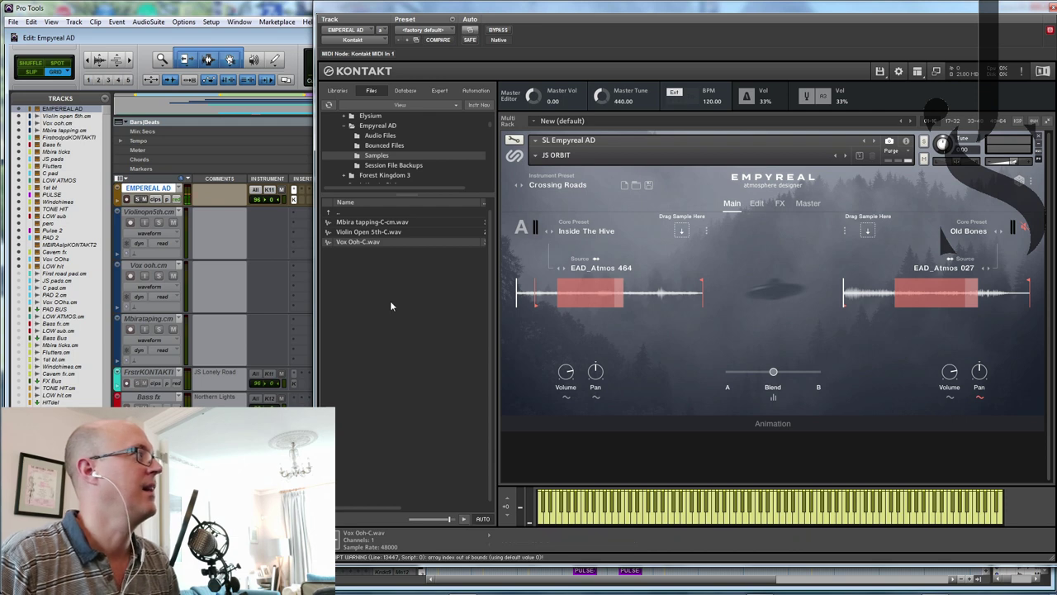
drag(360, 241, 679, 235)
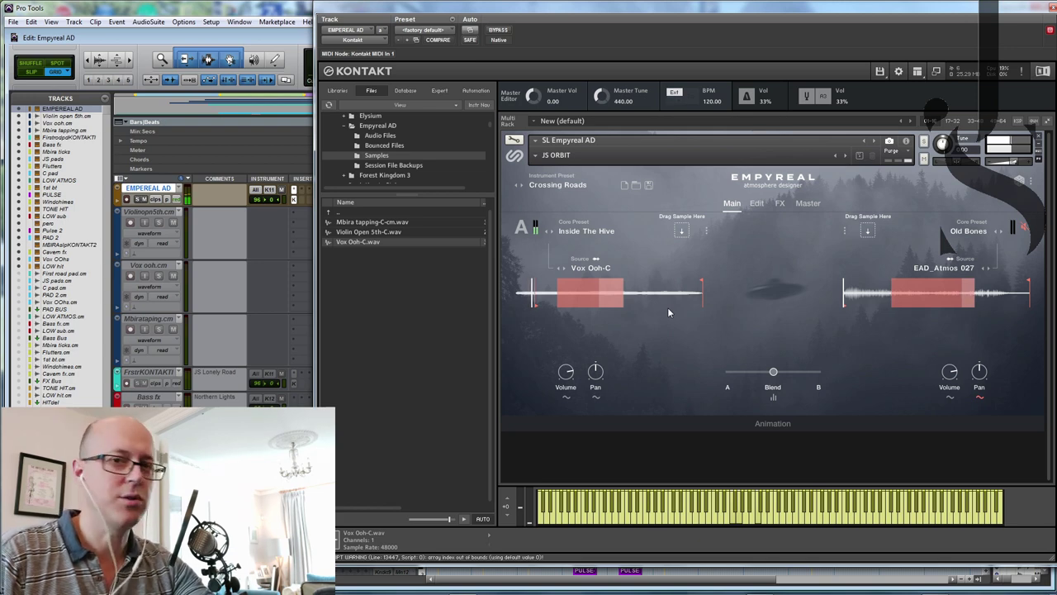
Step: Look at Core A's volume animation settings and close the animation view again
click(566, 397)
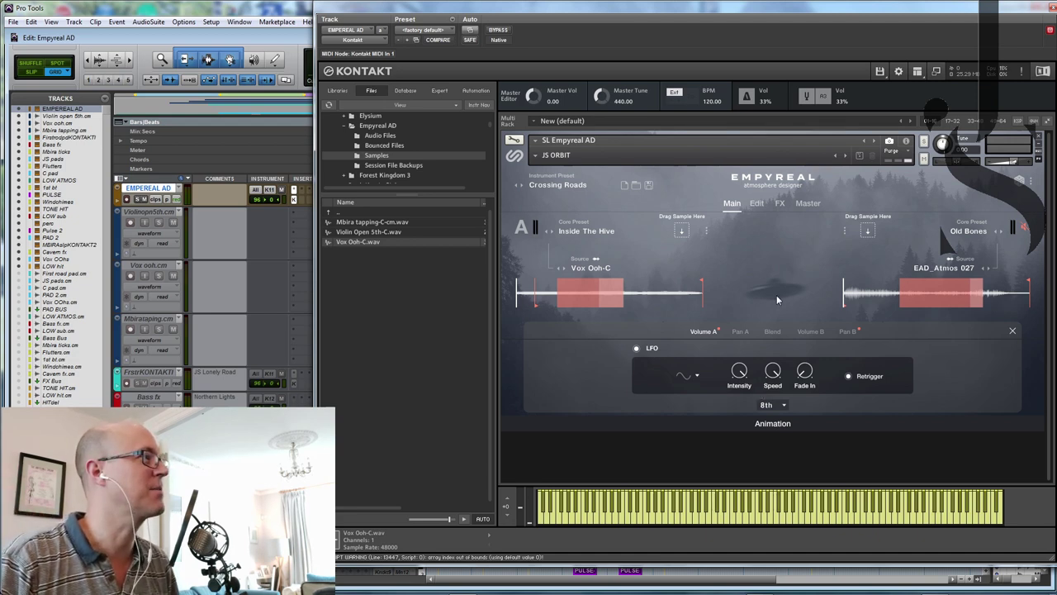
click(1012, 330)
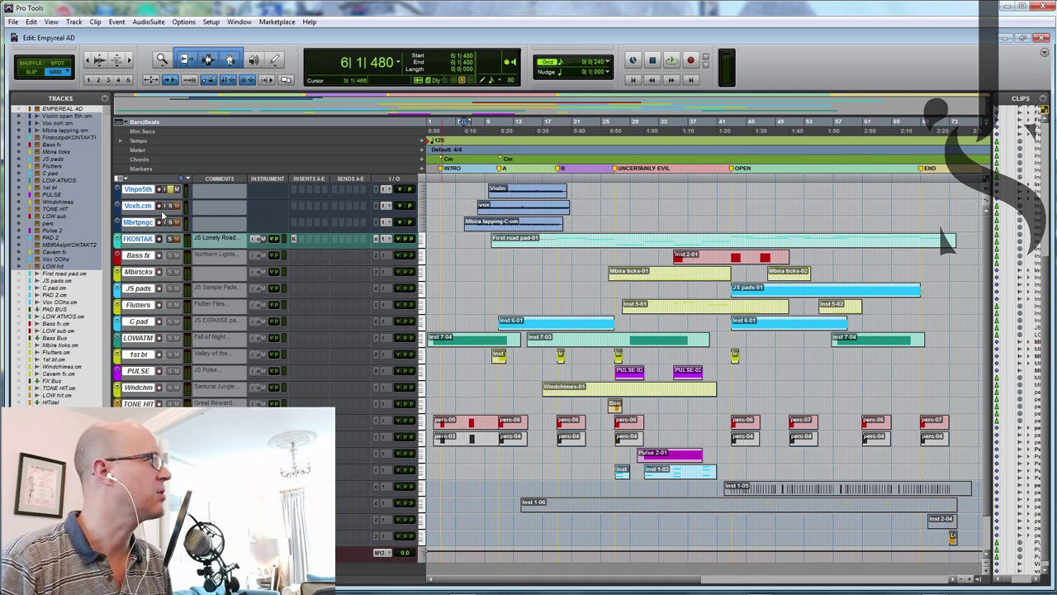
Step: Solo the violin open 5th track in the Pro Tools session and listen to its recorded clip
click(139, 192)
shift+click(139, 223)
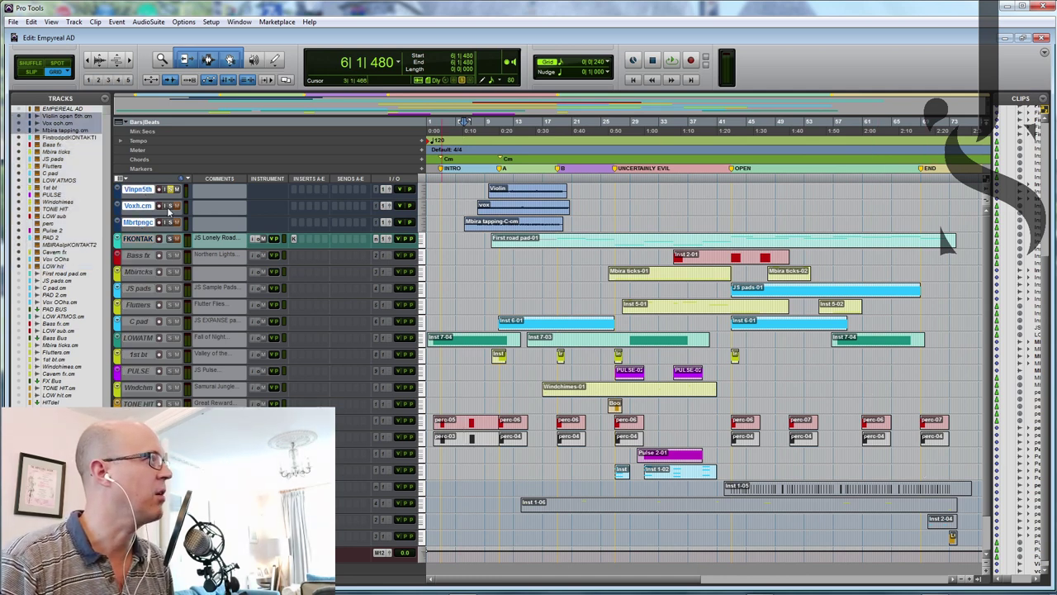
click(510, 197)
key(space)
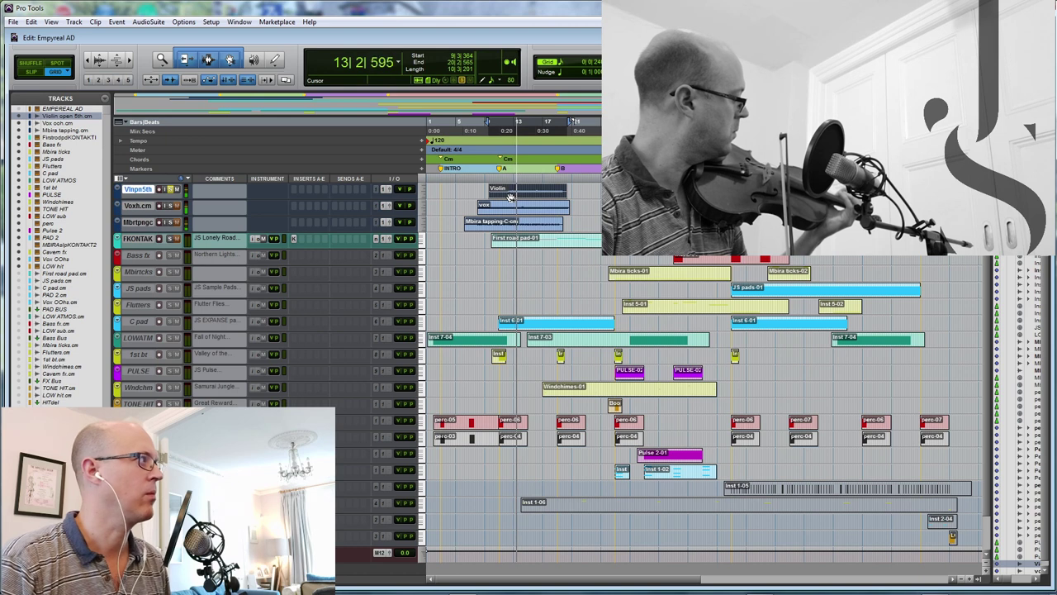
key(space)
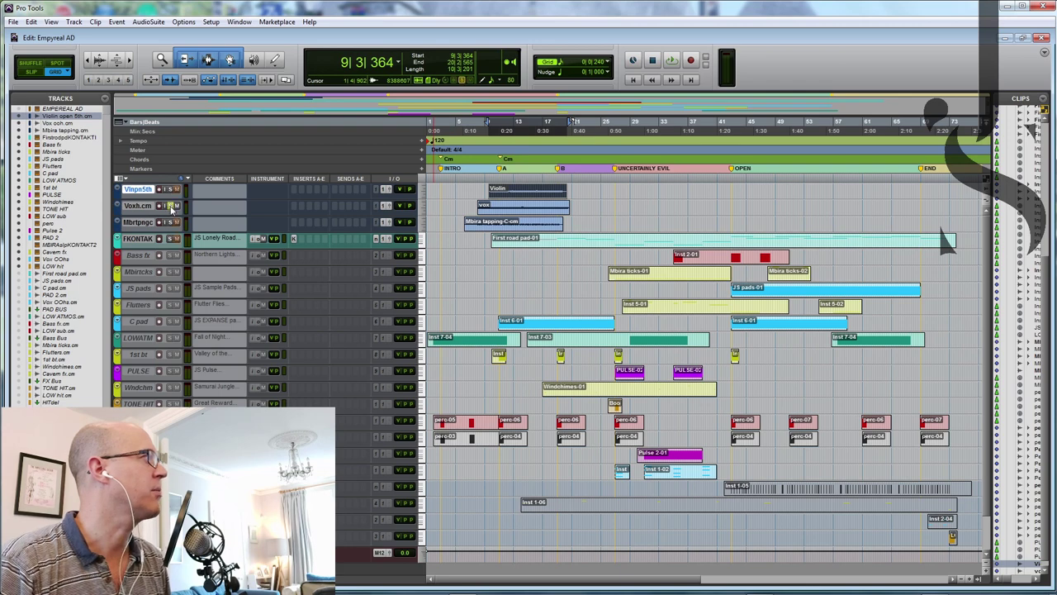
Step: Listen to the recorded vox clip with only its track soloed
click(528, 212)
key(space)
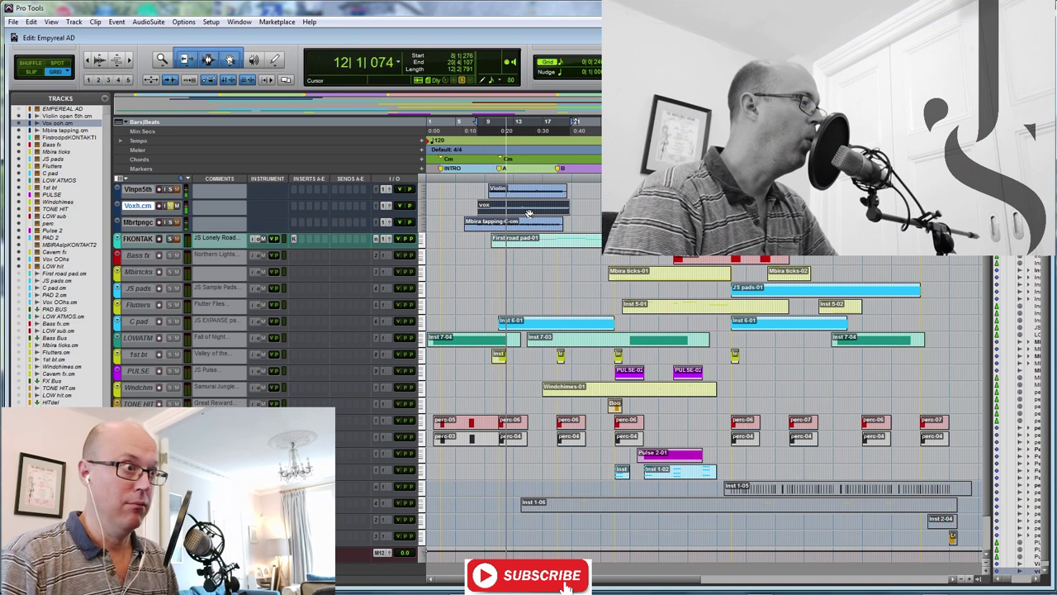
key(space)
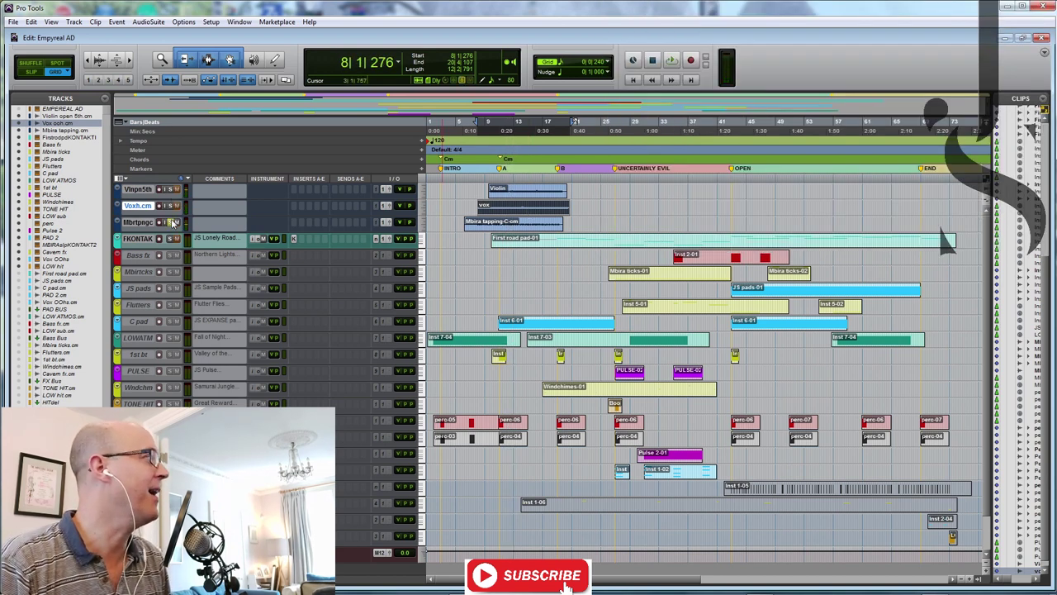
Step: Listen to the Mbira tapping clip with only its track soloed
click(503, 228)
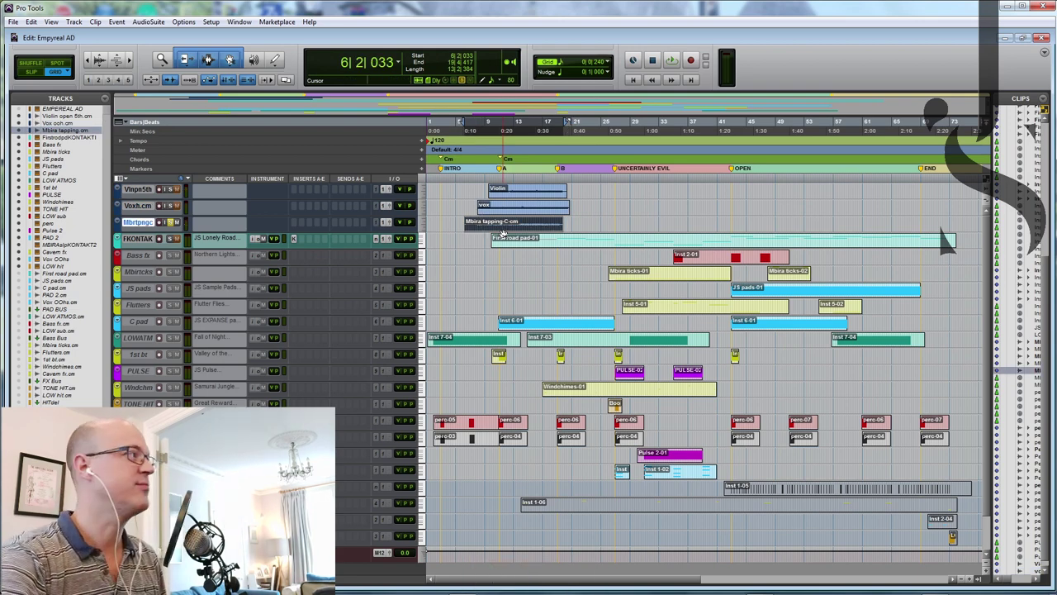
key(space)
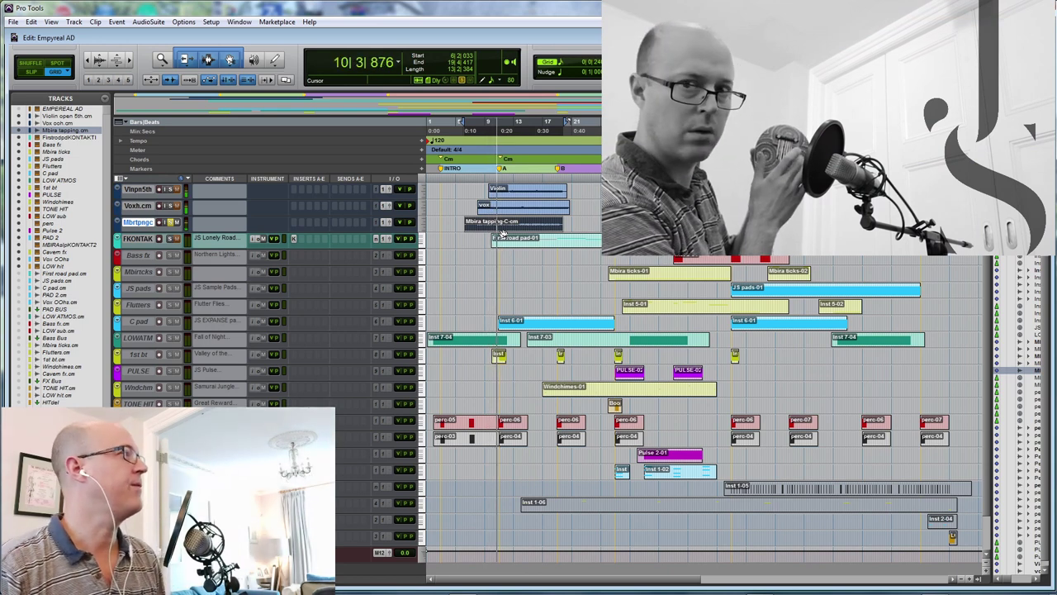
key(space)
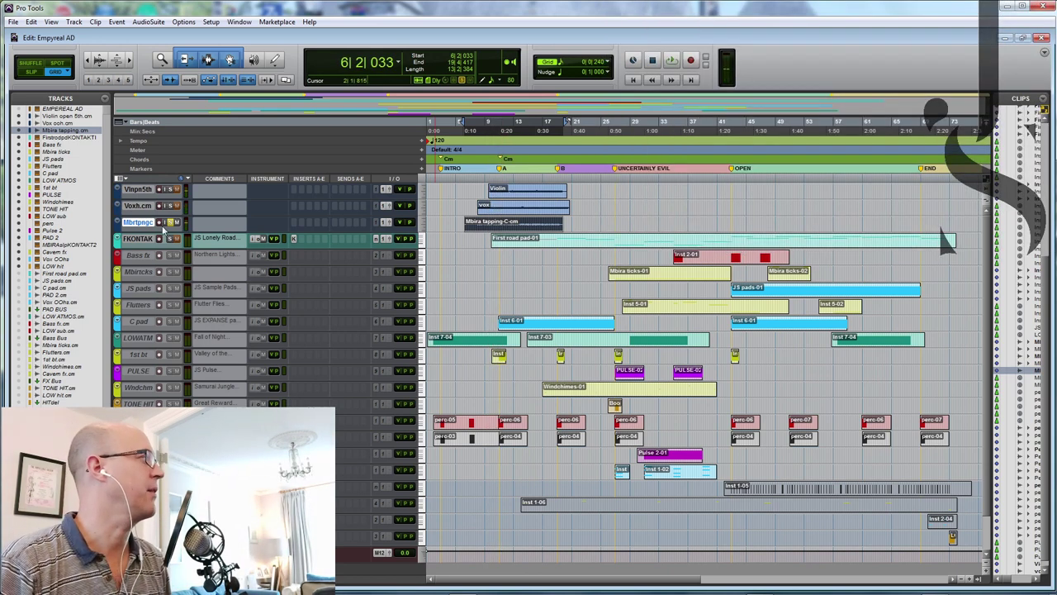
Step: Hide the three recorded sample tracks: violin, vox and Mbira tapping
shift+click(140, 191)
right_click(143, 194)
click(161, 192)
Step: Open the Kontakt instrument on the first road pad track and look through its rack of Empyreal instances, leaving the timeline uncovered
click(293, 188)
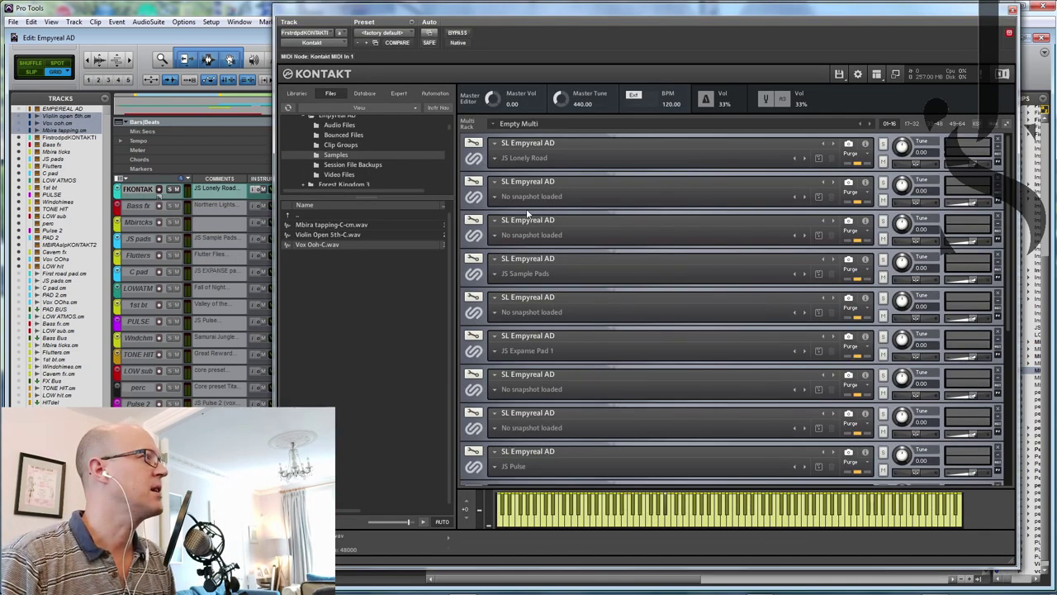
drag(1008, 211, 1008, 228)
scroll(1008, 227, up, 1)
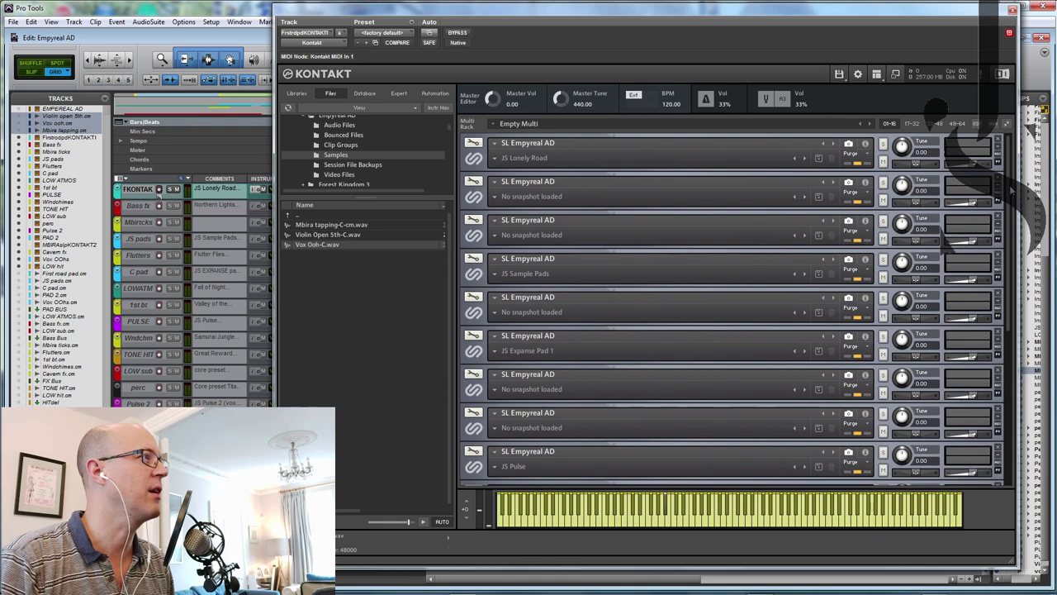
scroll(1009, 191, down, 2)
drag(1013, 236, 1013, 174)
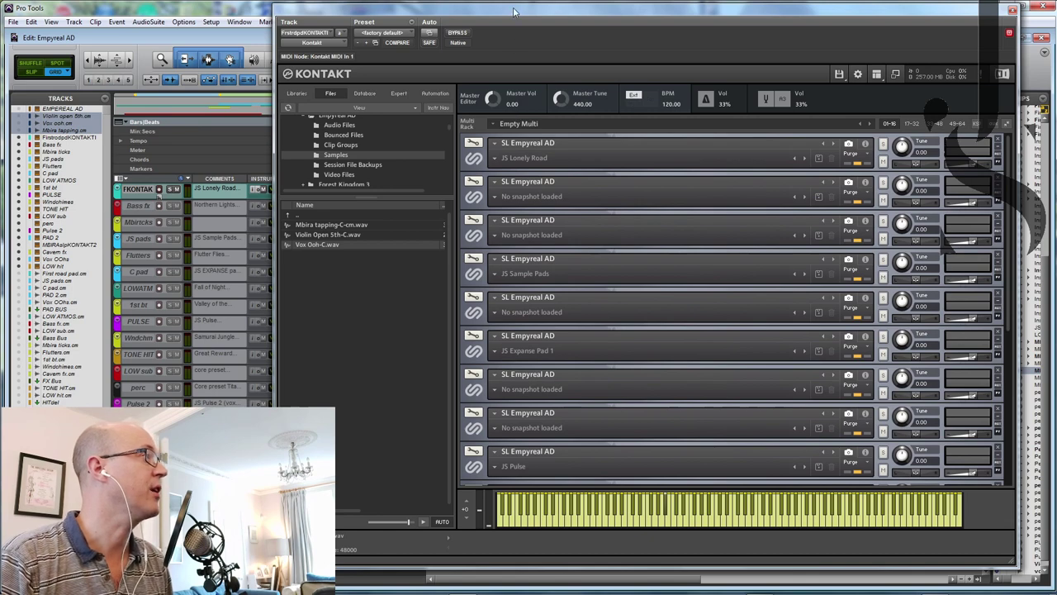
drag(512, 17, 628, 245)
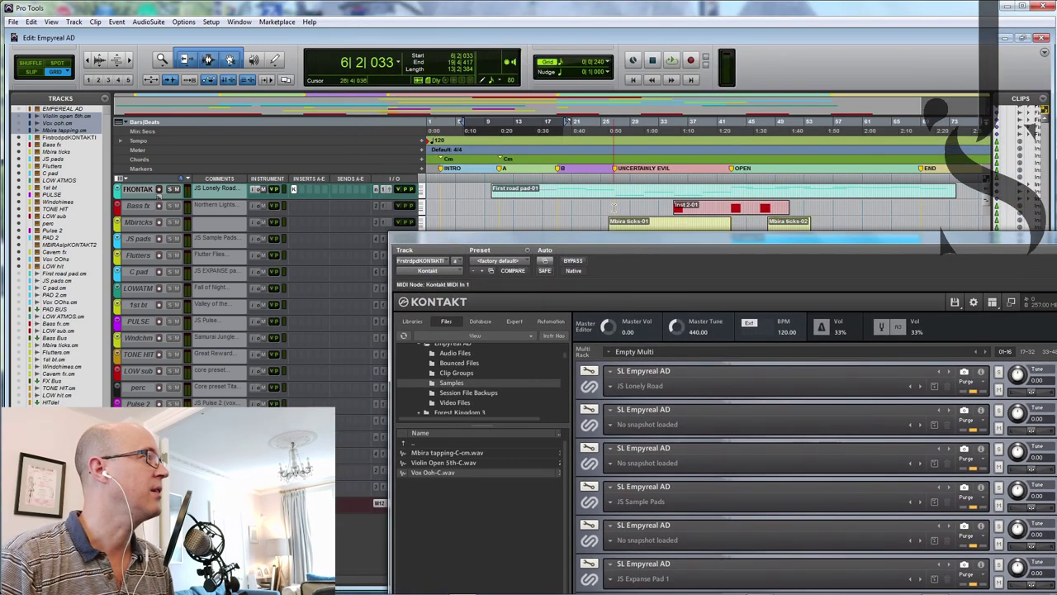
Step: Select about bars 18 to 30 of the First road pad clip and solo its track
click(580, 196)
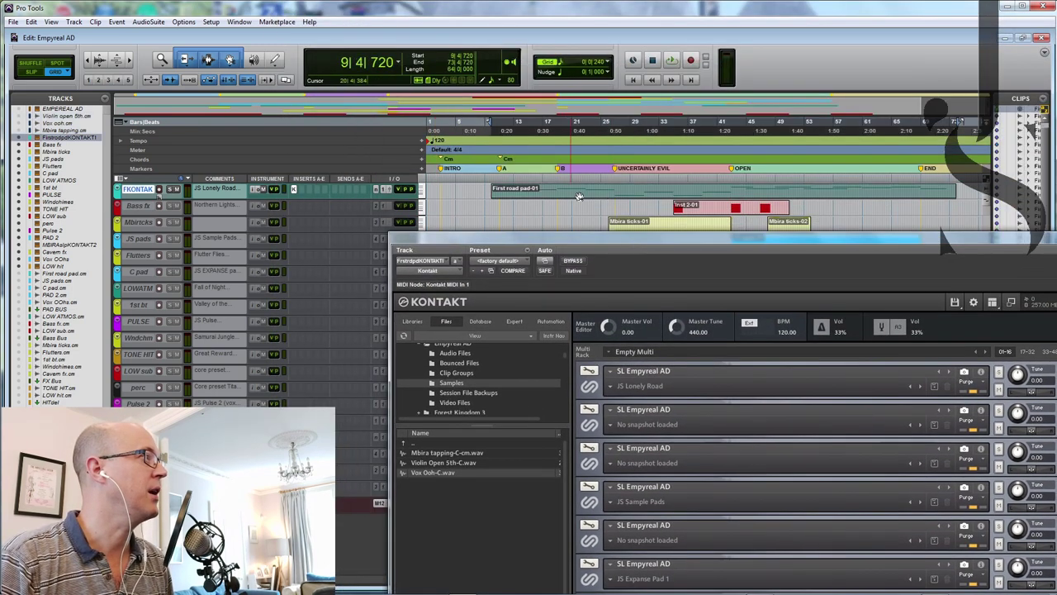
click(620, 168)
drag(555, 191, 639, 192)
click(171, 190)
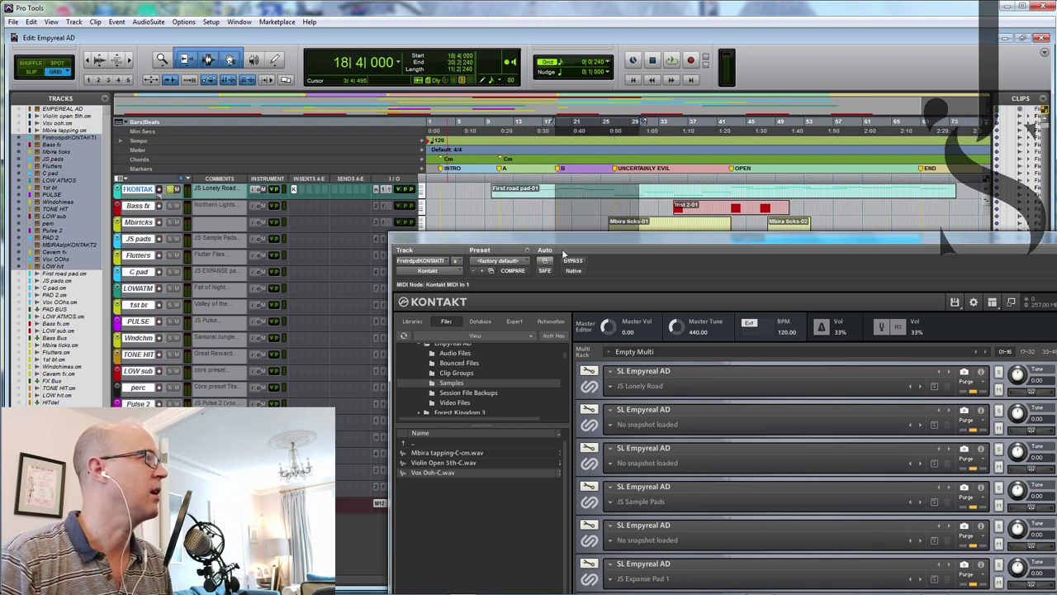
Step: Expand the JS Lonely Road instance and play the selected road pad section, ending with the track unsoloed
drag(567, 241, 408, 68)
click(834, 125)
click(578, 202)
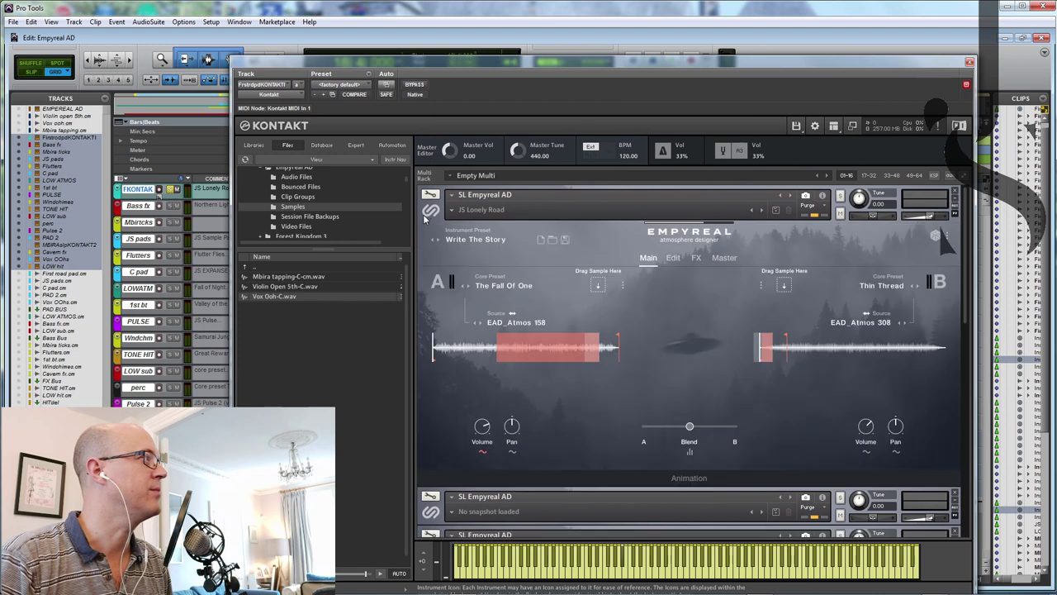
key(space)
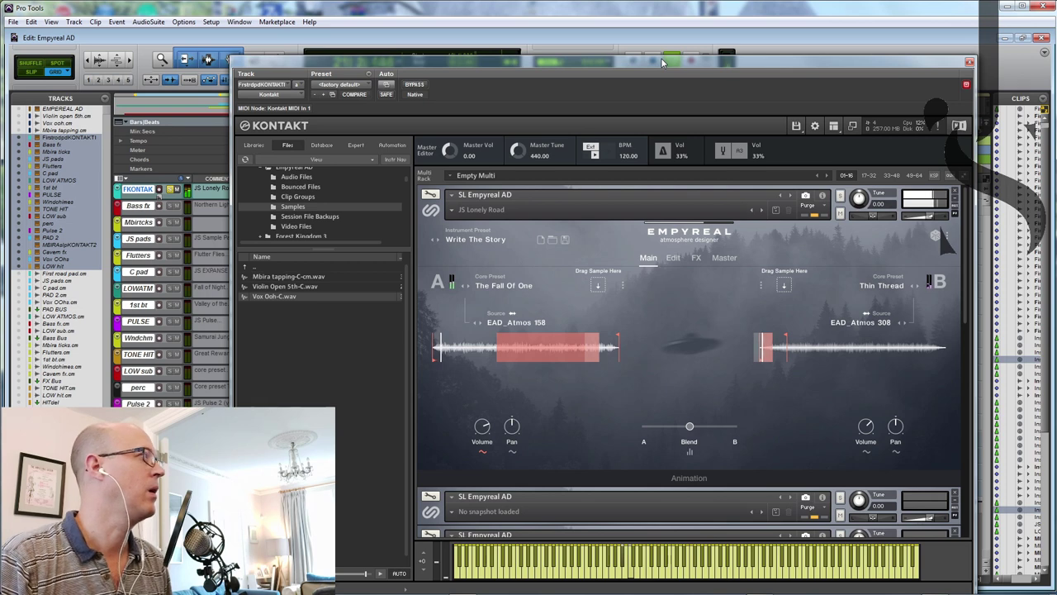
drag(662, 62, 668, 255)
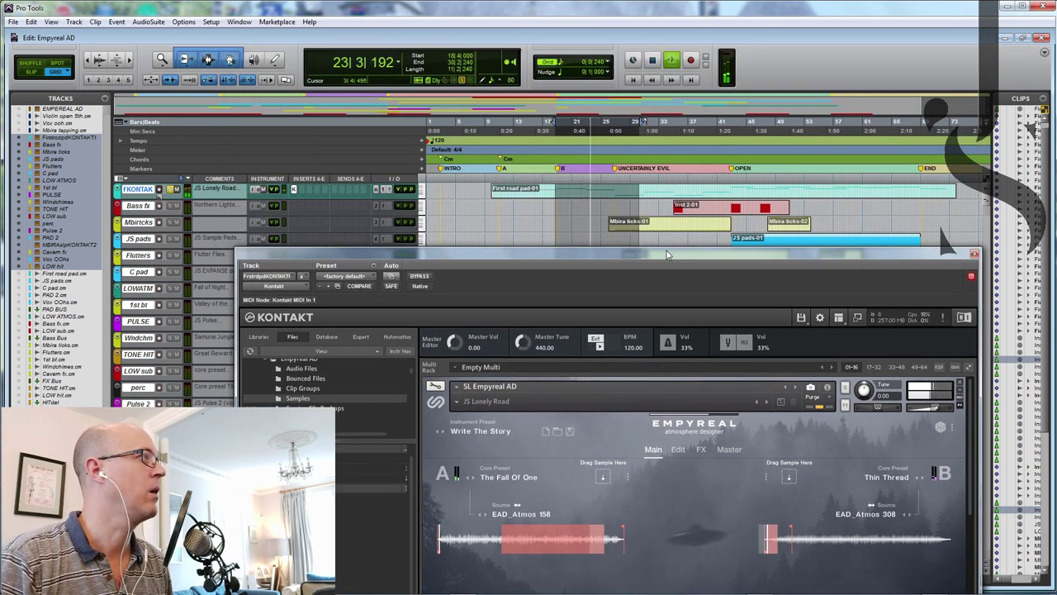
key(space)
click(171, 189)
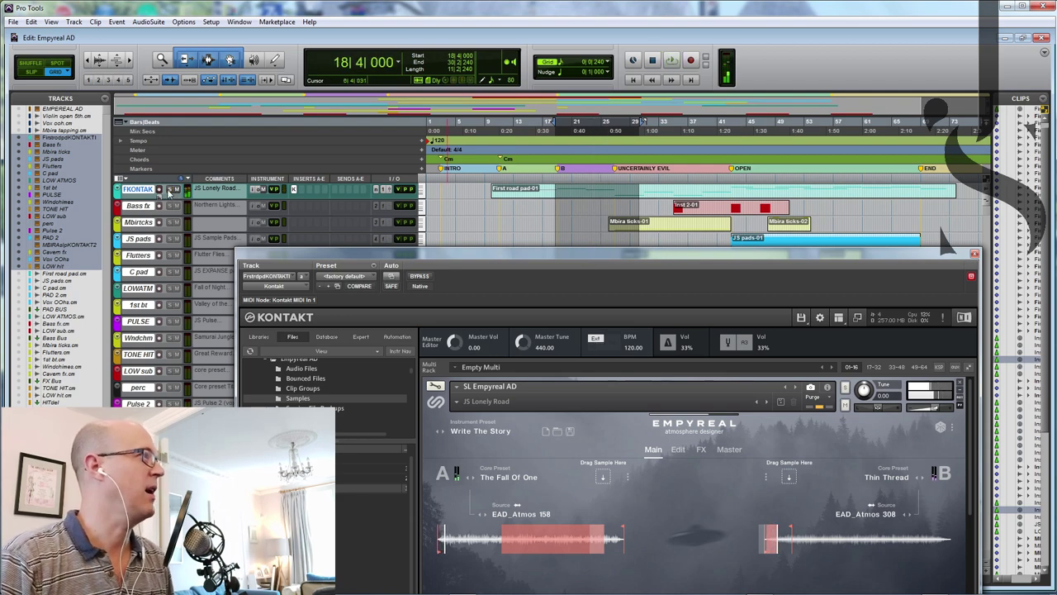
Step: Collapse the JS Lonely Road instance and hide Kontakt's browser, placing the window clear of the arrangement
drag(469, 259, 489, 73)
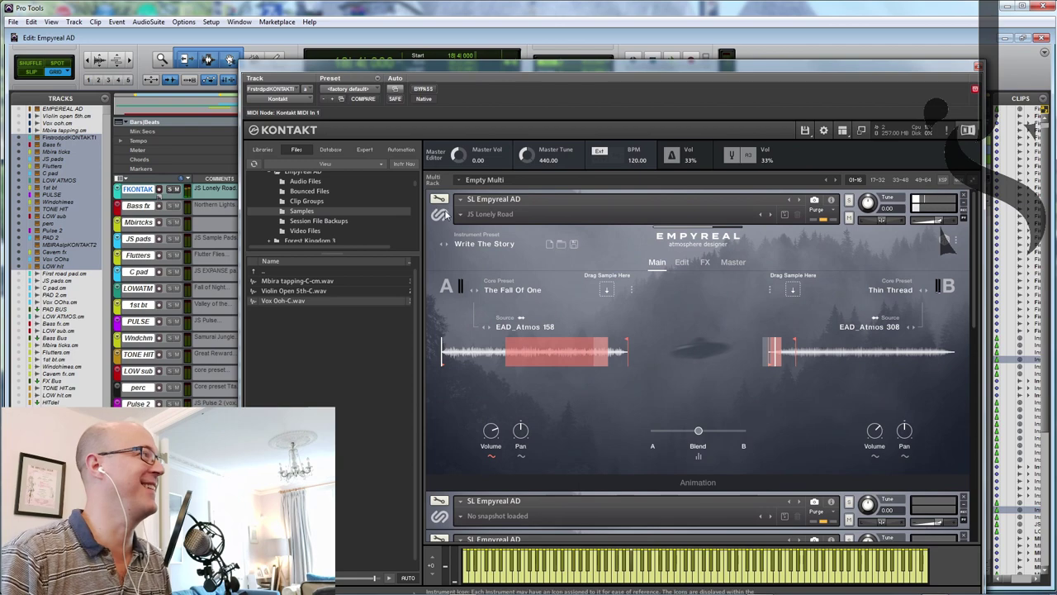
click(653, 213)
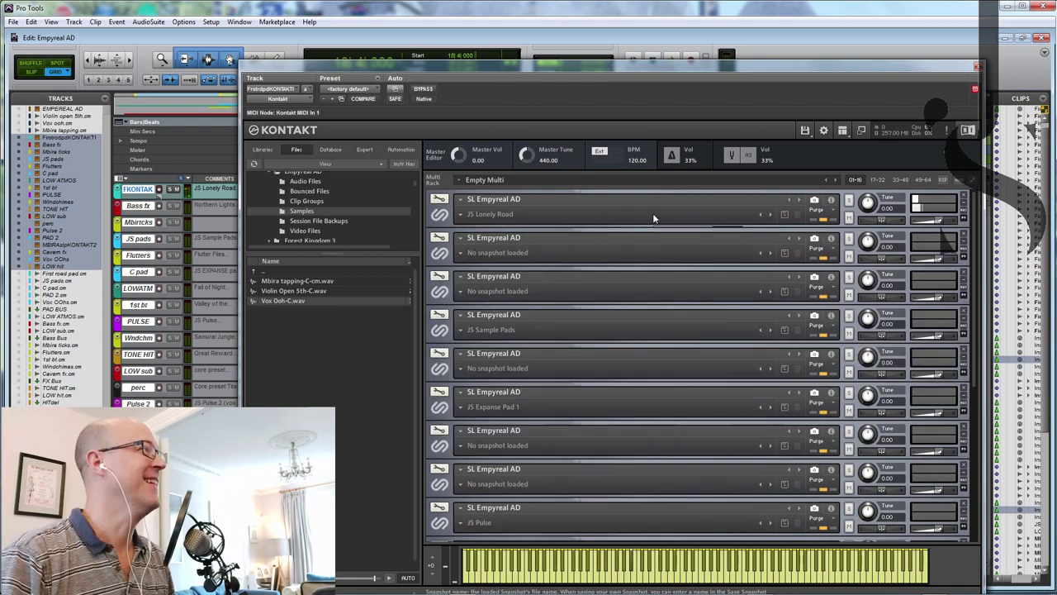
click(843, 130)
click(851, 142)
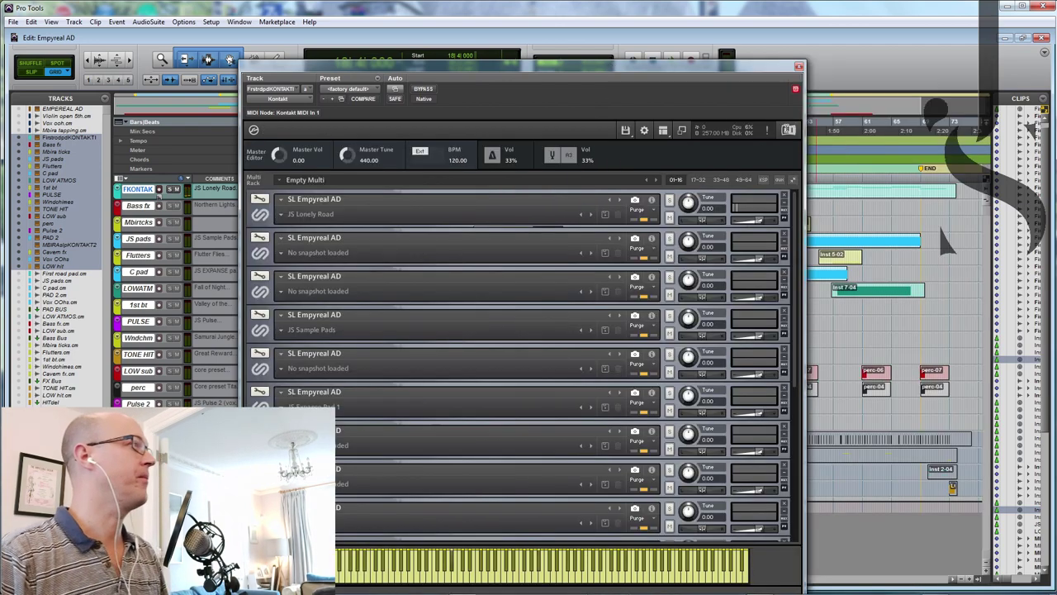
drag(671, 65, 686, 296)
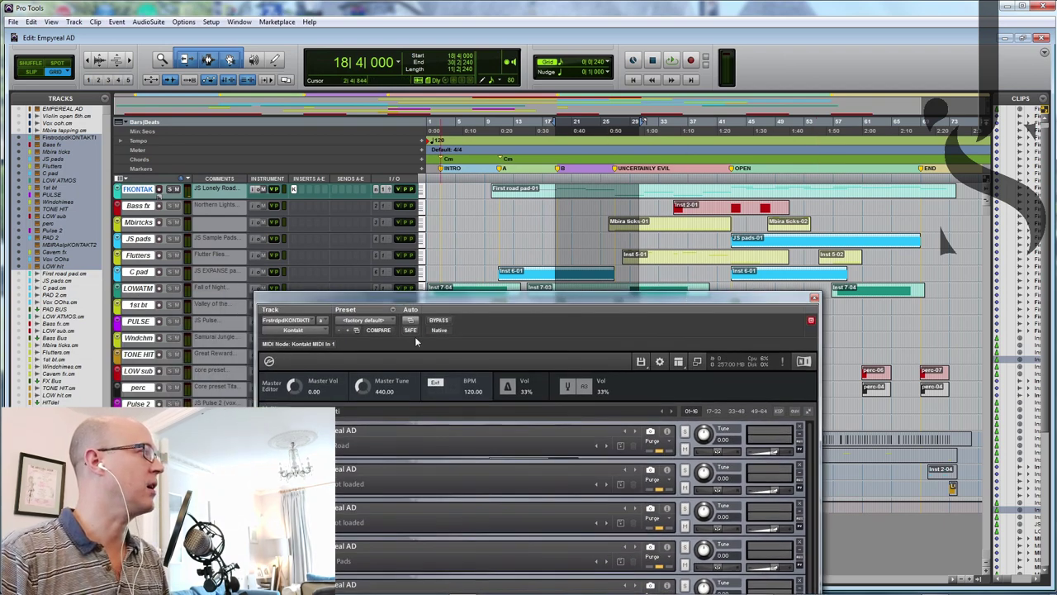
drag(459, 308, 615, 496)
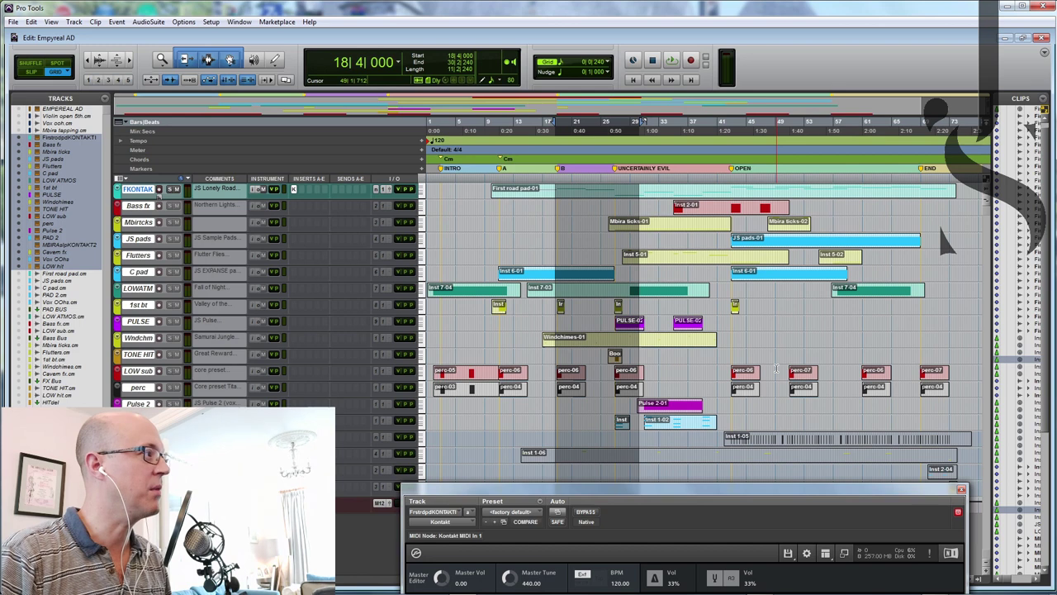
Step: Solo the Bass fx track and listen to its Inst 2-01 clip while watching the Kontakt rack
click(487, 225)
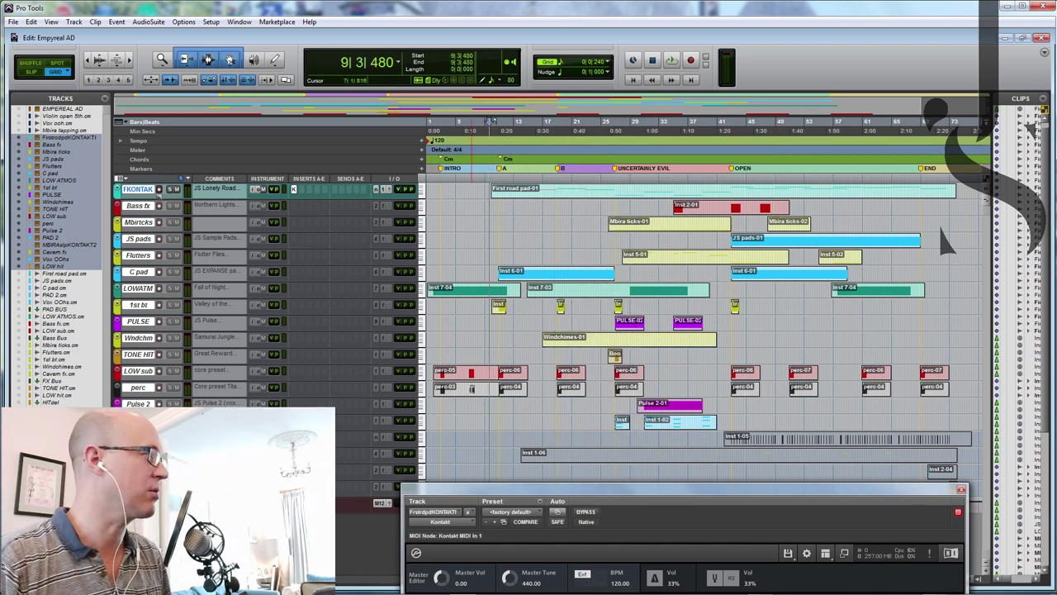
click(138, 205)
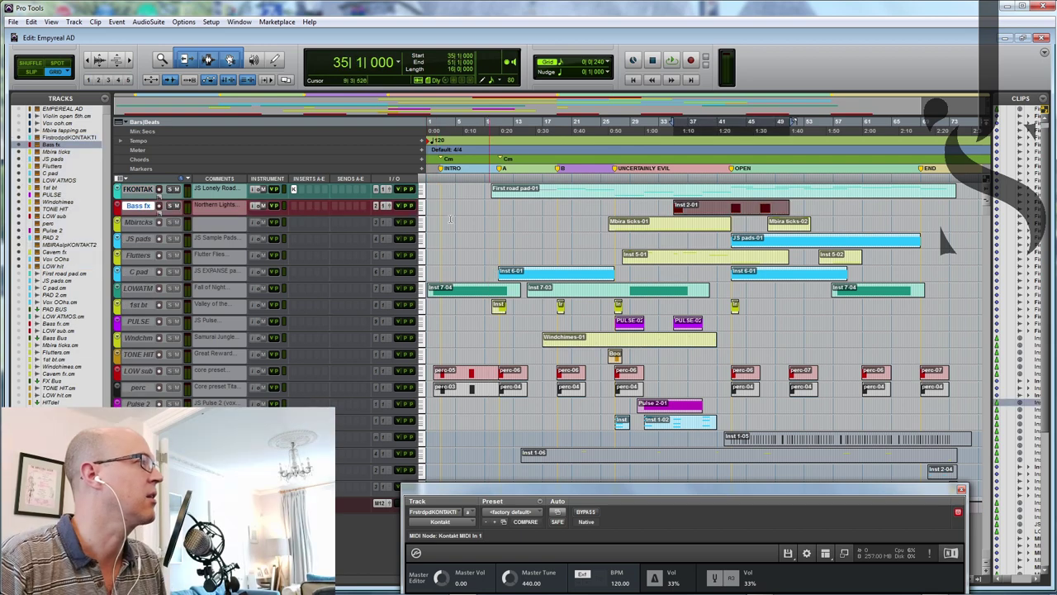
key(space)
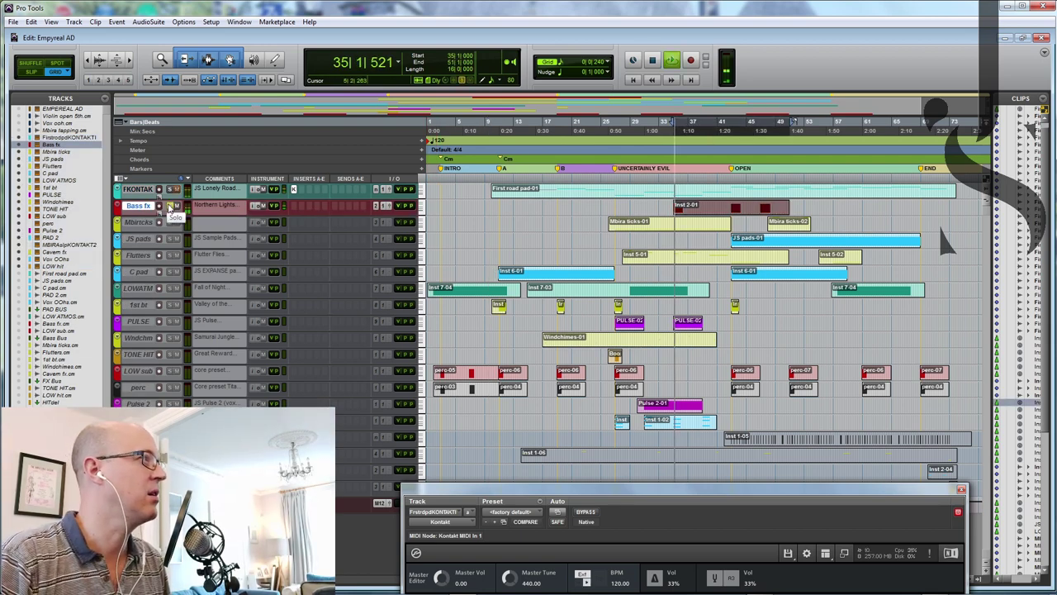
drag(638, 492, 689, 320)
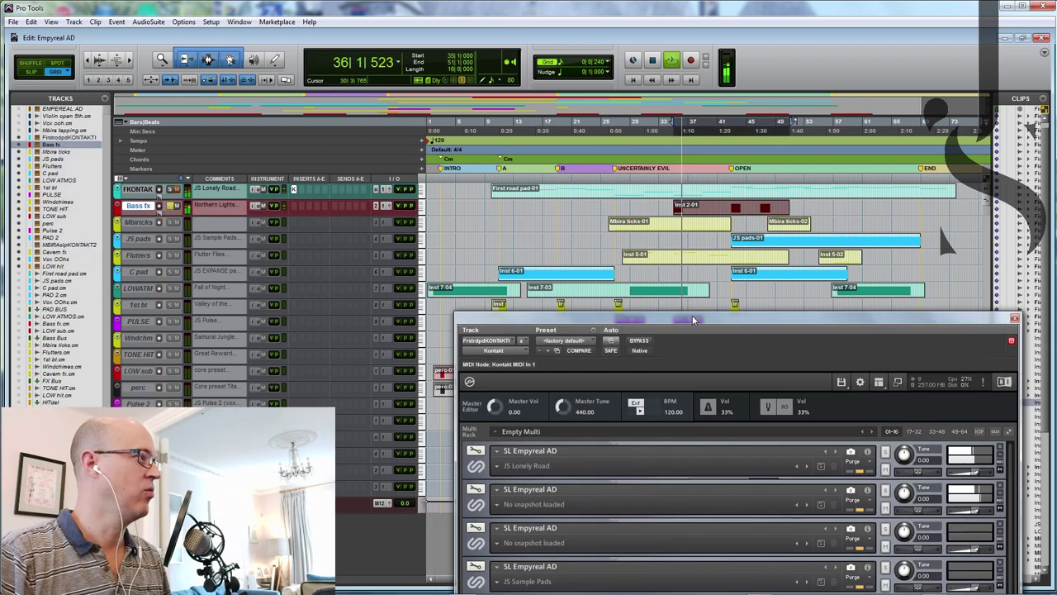
key(space)
Step: Solo the Mbira ticks track and bring the Kontakt rack fully into view
click(172, 222)
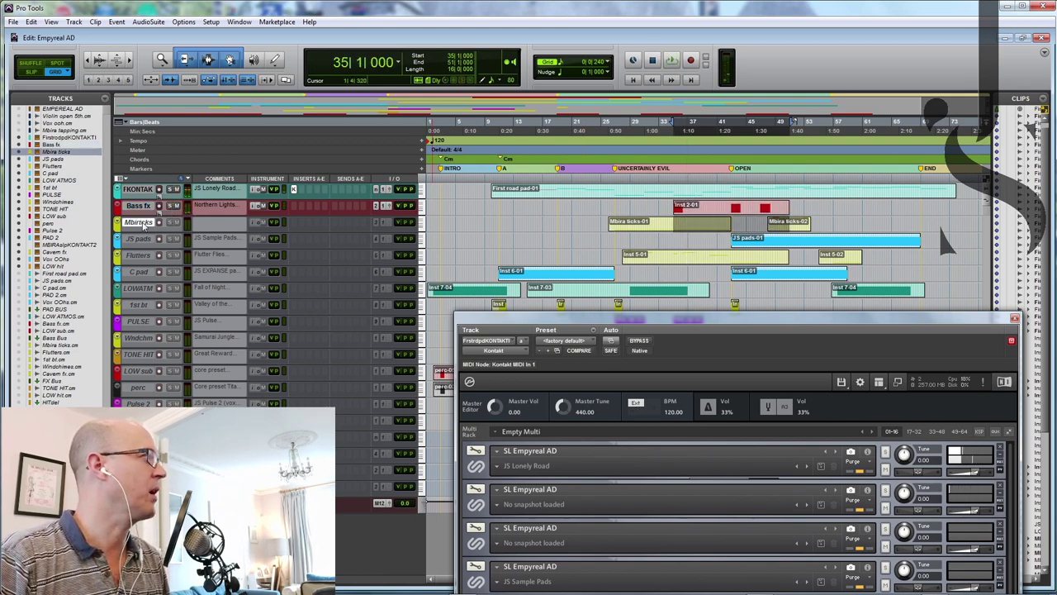
click(465, 458)
drag(709, 246, 693, 95)
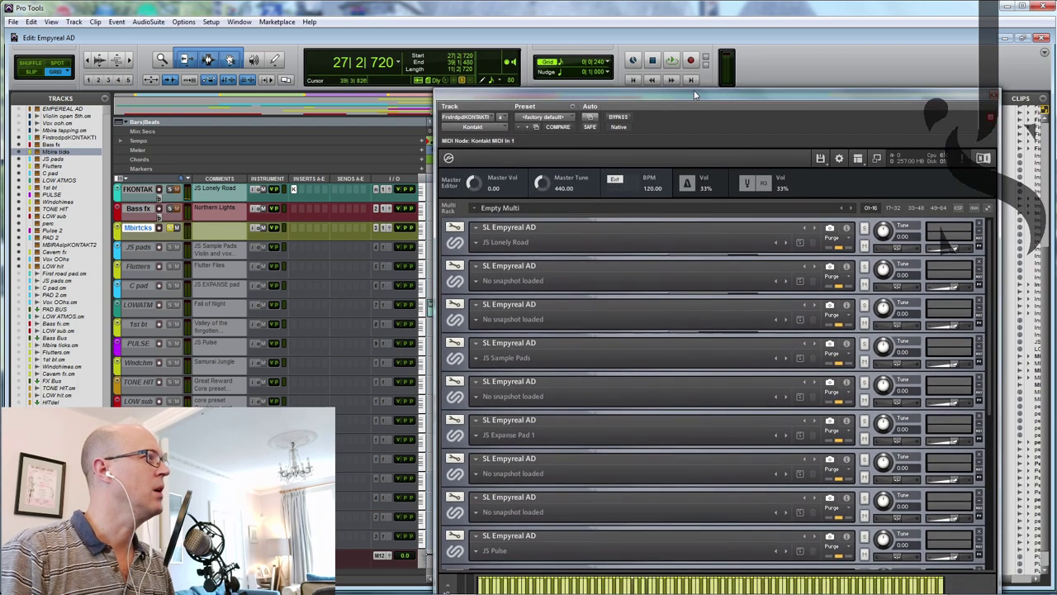
Step: Expand the third Empyreal instance and open the edit page of Core A's Mbira tapping-C-cm sample
click(465, 323)
drag(700, 100, 703, 128)
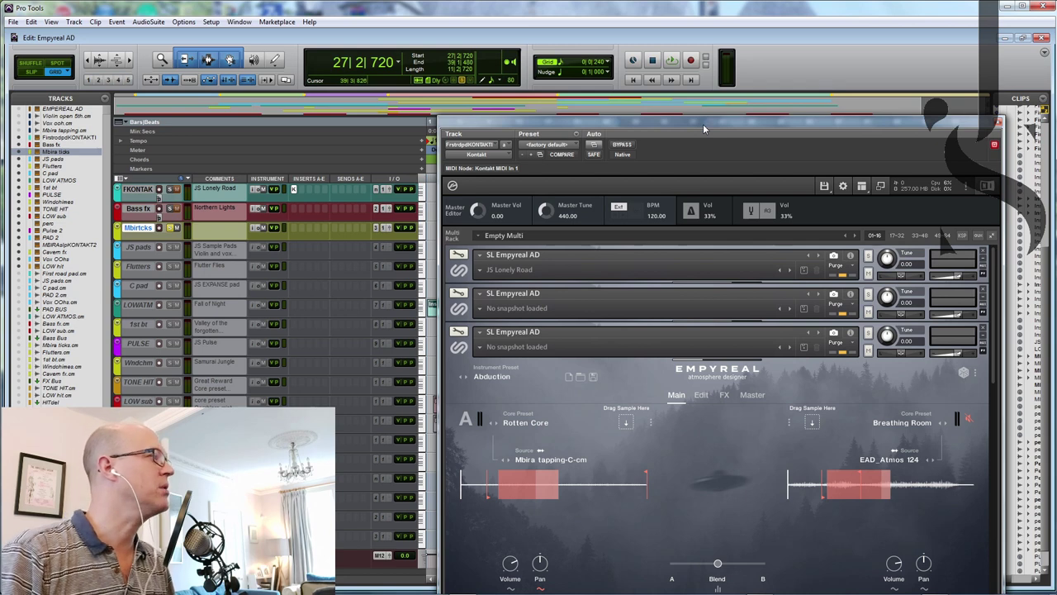
drag(596, 126, 593, 80)
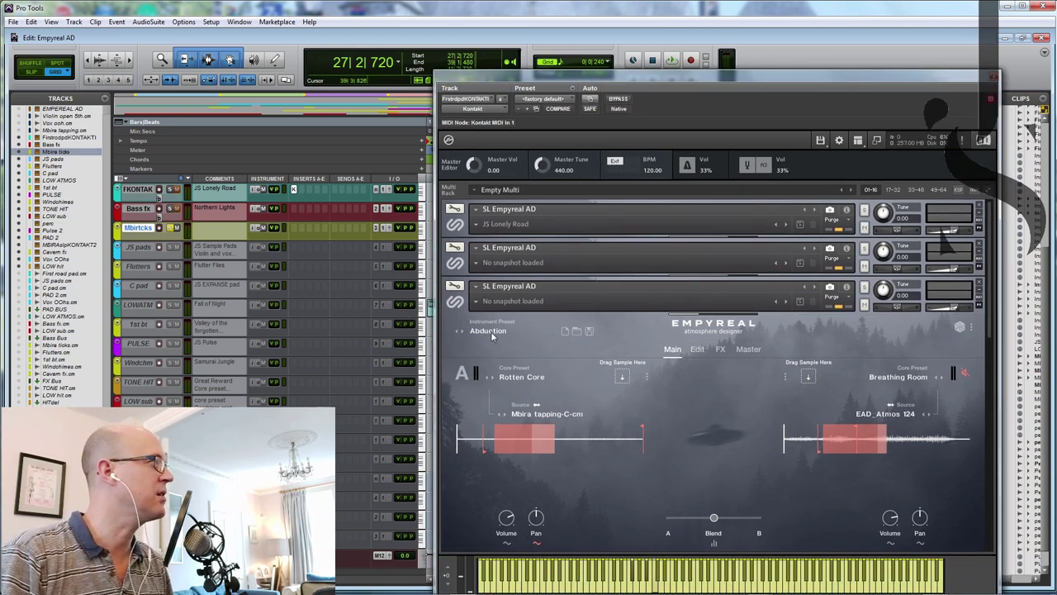
mouse_move(522, 440)
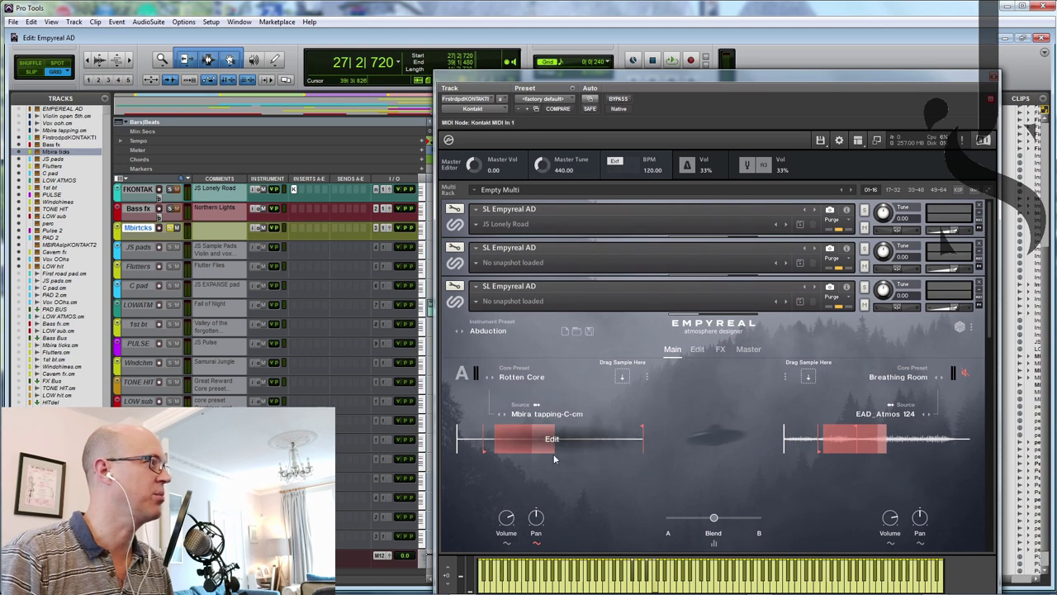
click(541, 450)
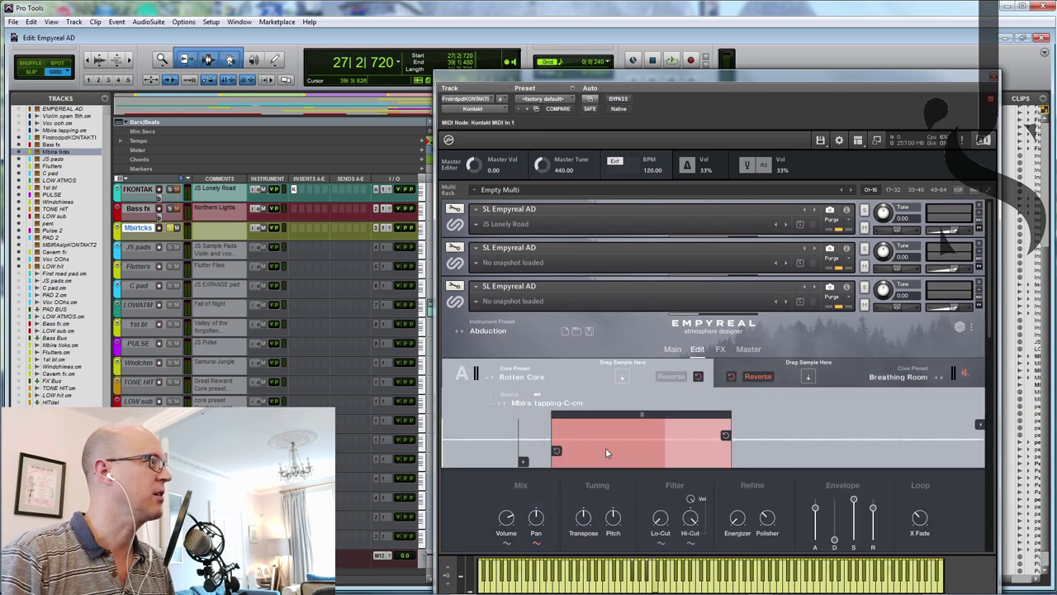
Step: Play the selected part of the Mbira ticks-01 clip with the third Empyreal instance's main page in full view
click(671, 350)
drag(612, 79, 568, 319)
key(space)
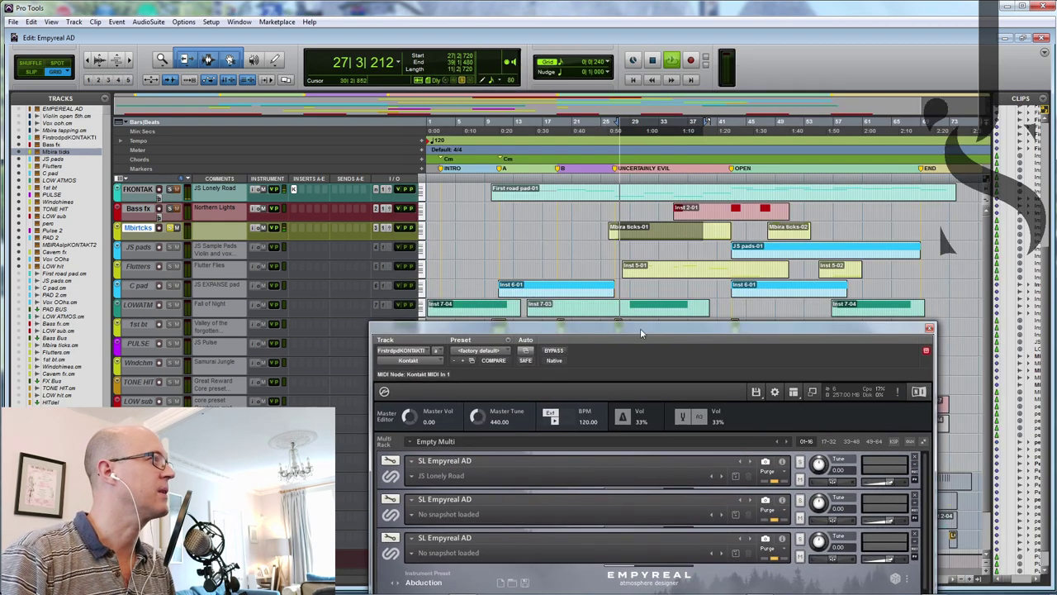
drag(659, 329, 661, 143)
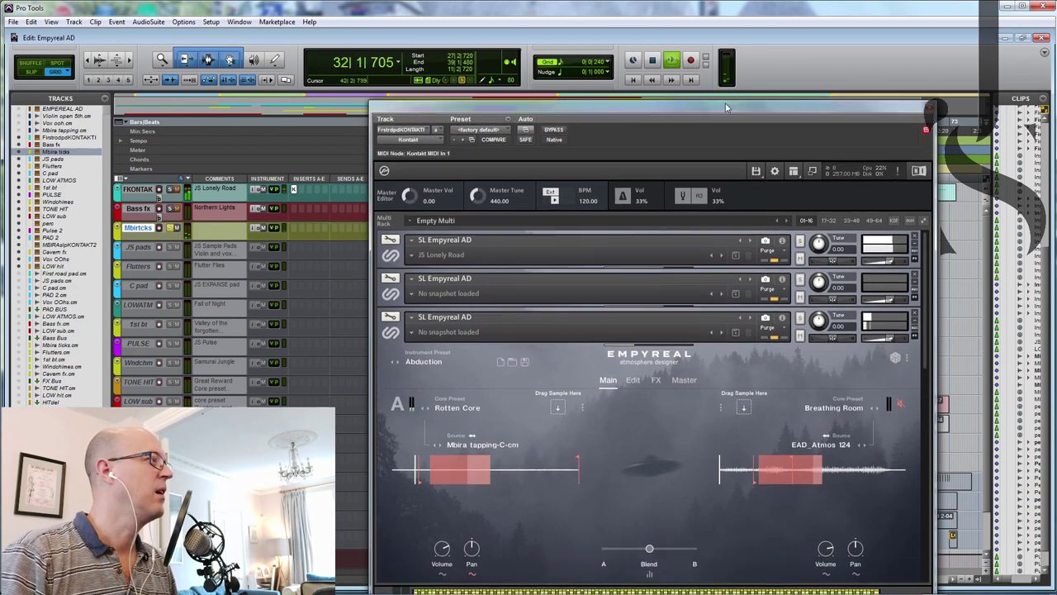
drag(661, 145, 661, 86)
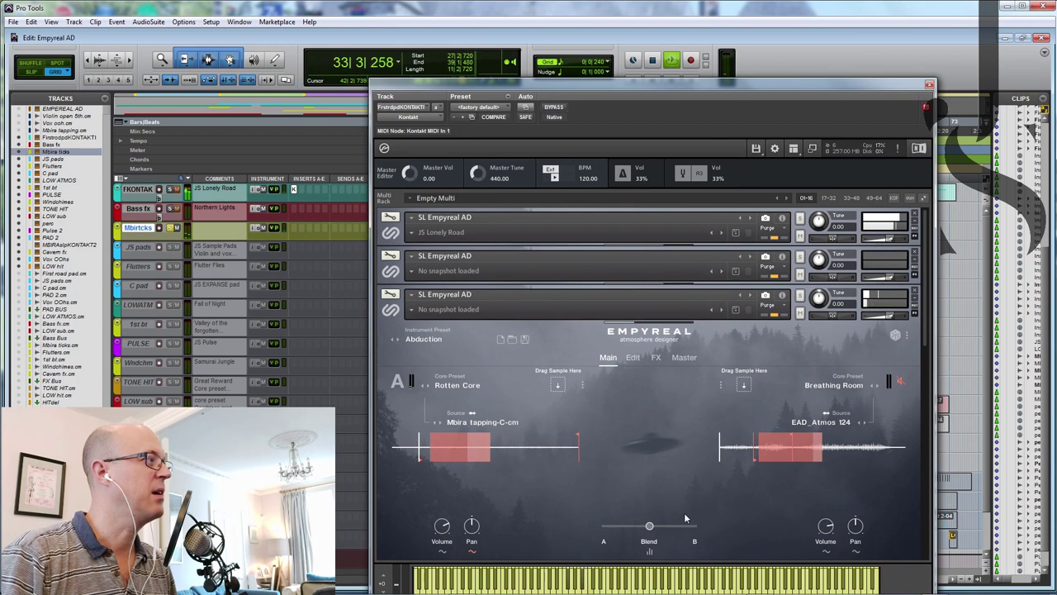
Step: Review the Mbira instance's edit and FX pages during playback, return to its main page, stop playback and close the Kontakt window
click(633, 356)
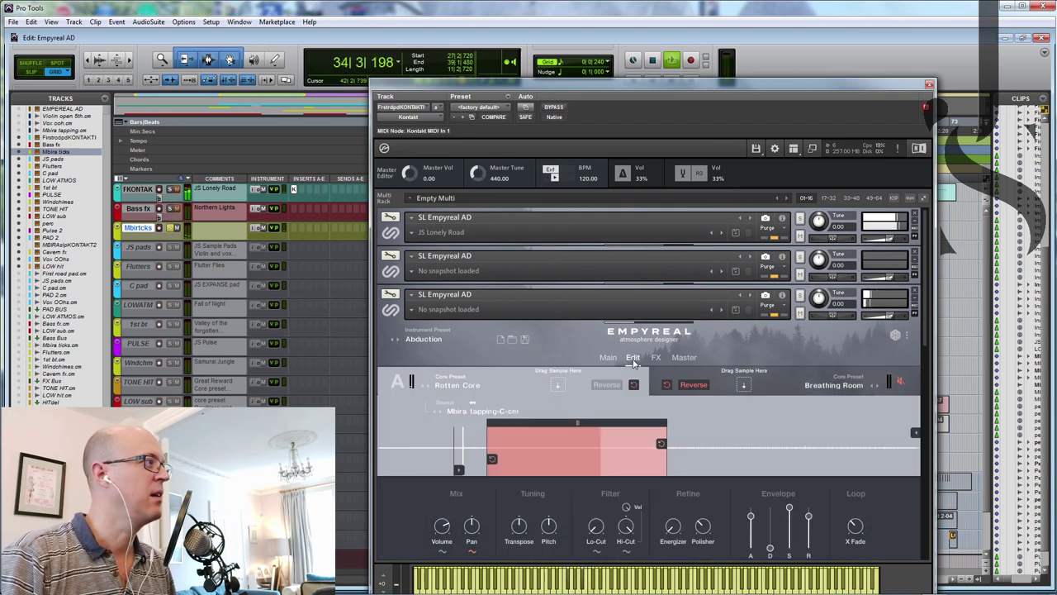
click(656, 358)
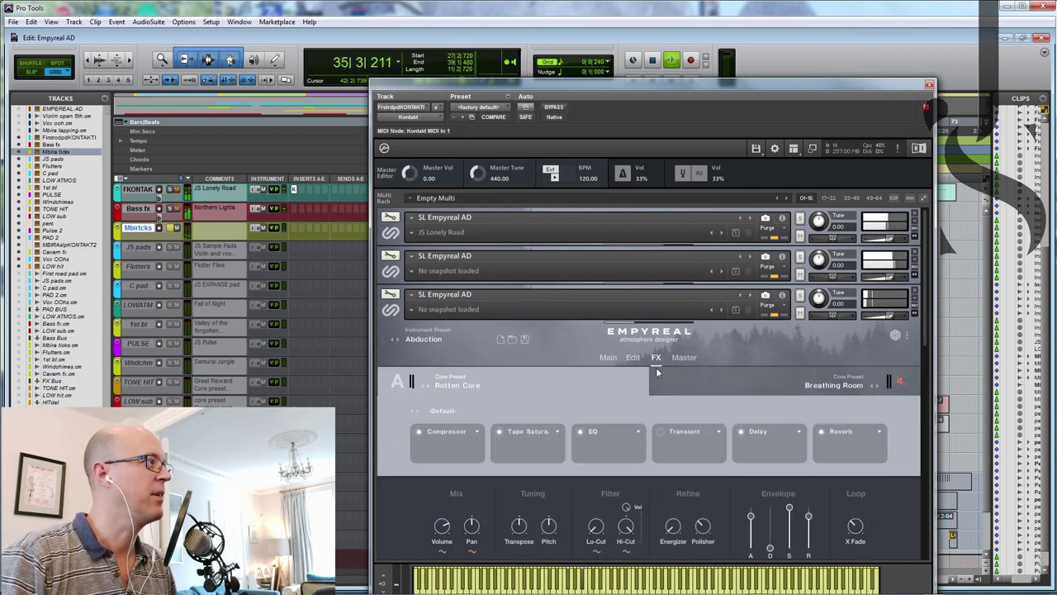
click(608, 358)
key(space)
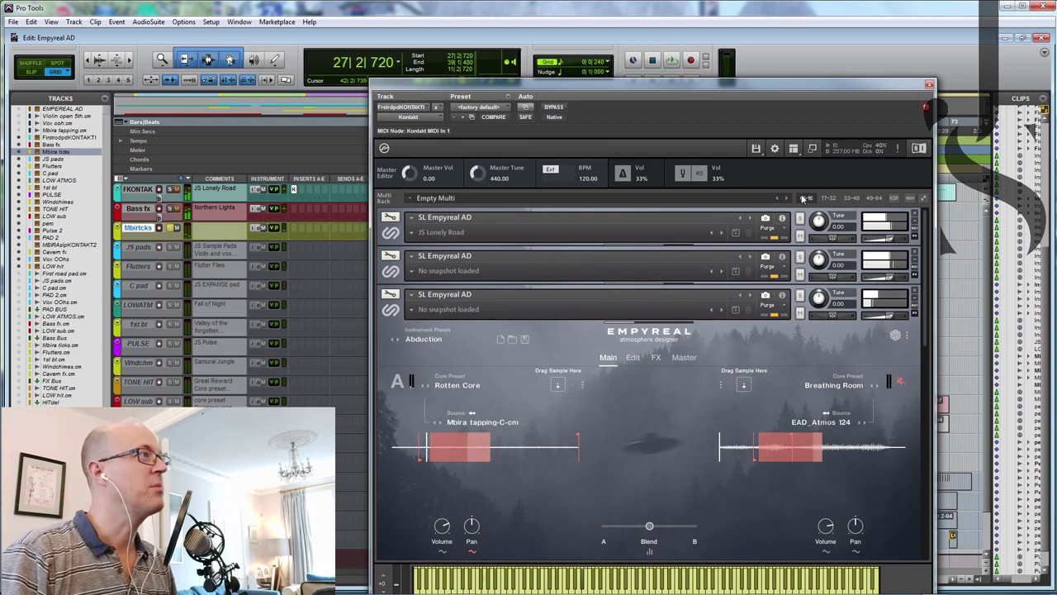
click(929, 85)
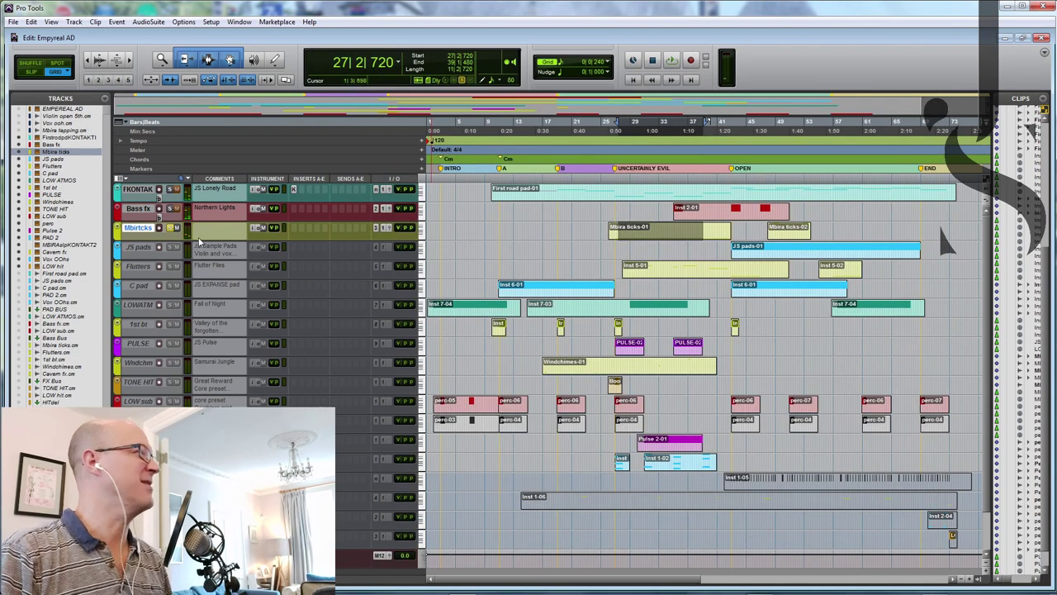
Step: Make the JS pads track active and place the playback cursor at bar 44 in the OPEN section
click(142, 251)
right_click(142, 251)
key(Escape)
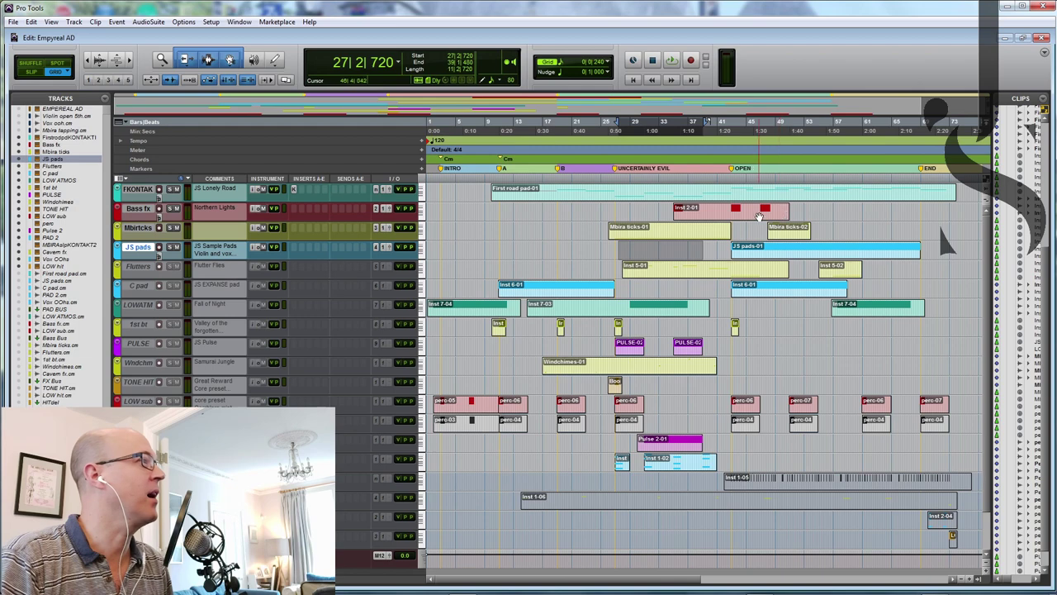
click(745, 122)
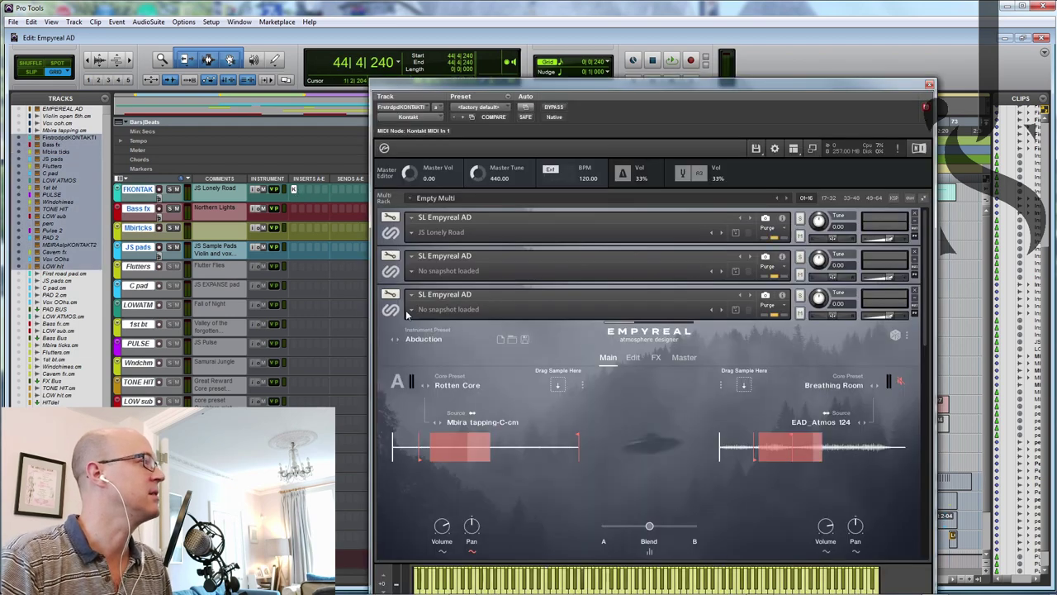
Step: Expand the JS Sample Pads instance and play the JS pads-01 clip from bar 45 to bar 54 while watching its main page
click(409, 310)
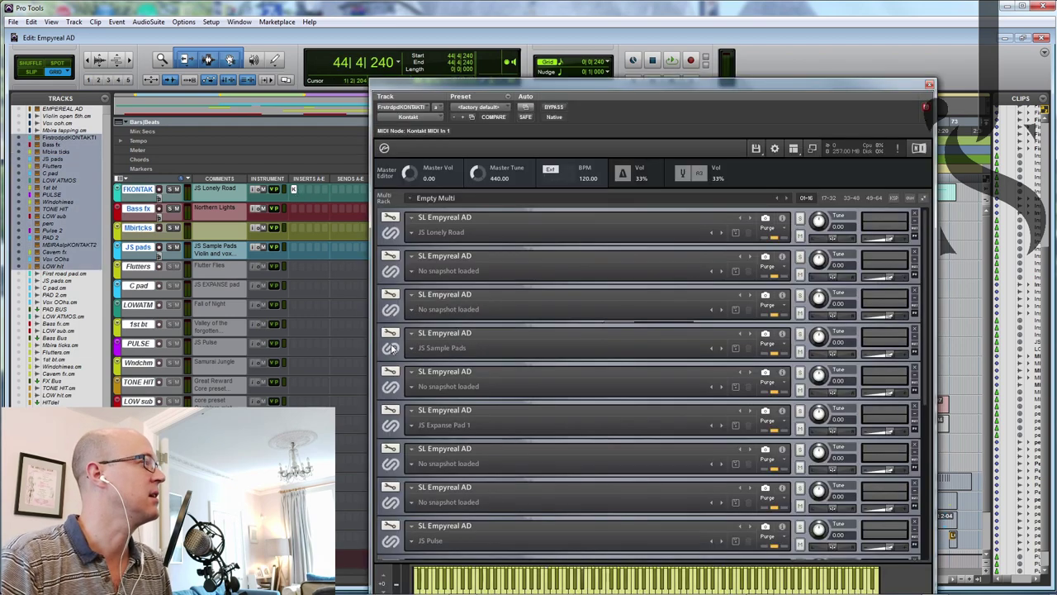
click(392, 353)
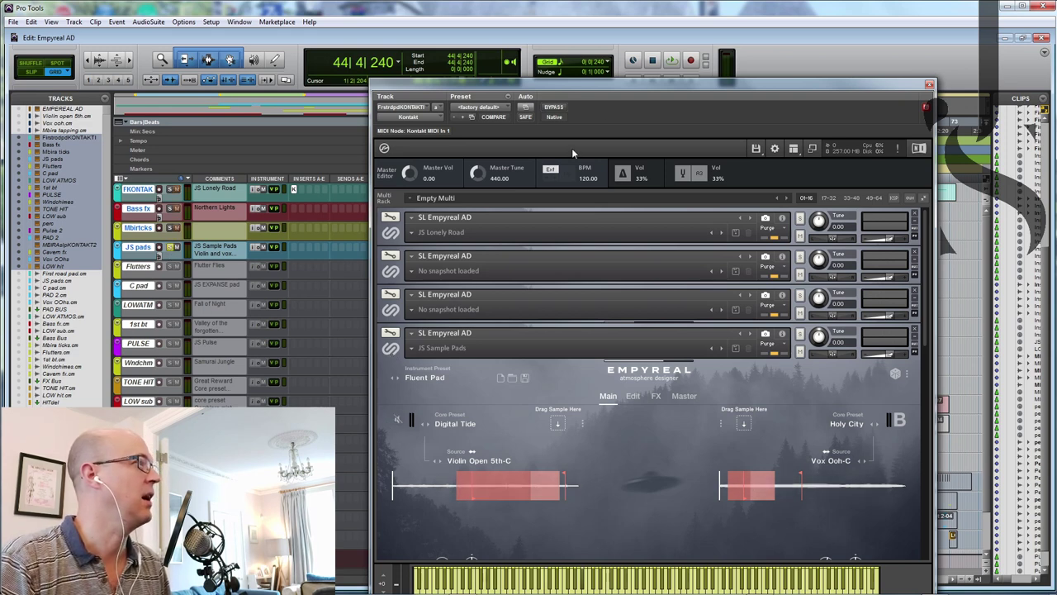
drag(631, 85, 393, 188)
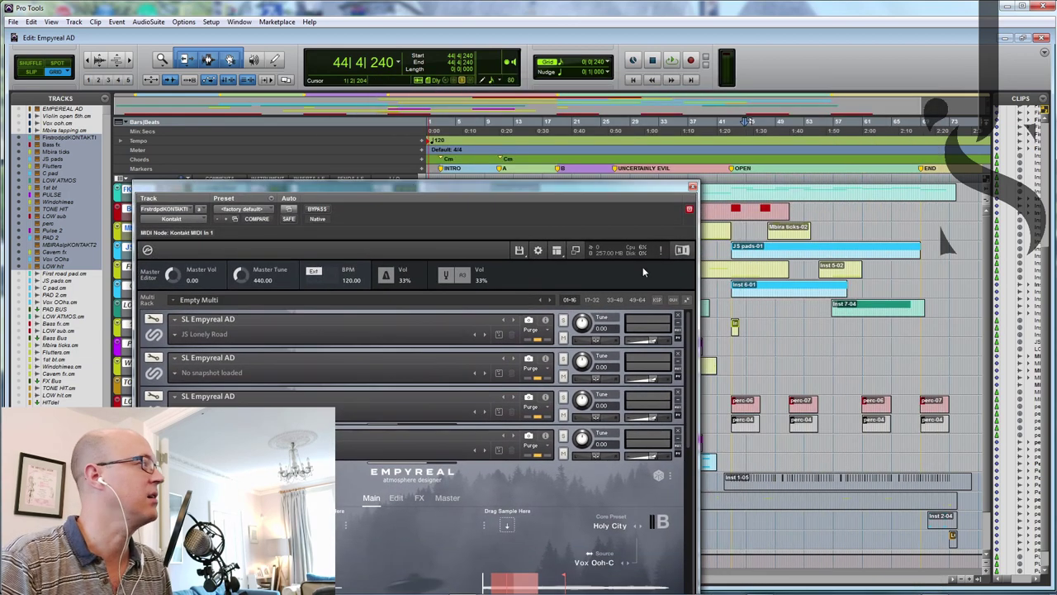
drag(750, 183, 817, 185)
drag(555, 188, 717, 44)
key(space)
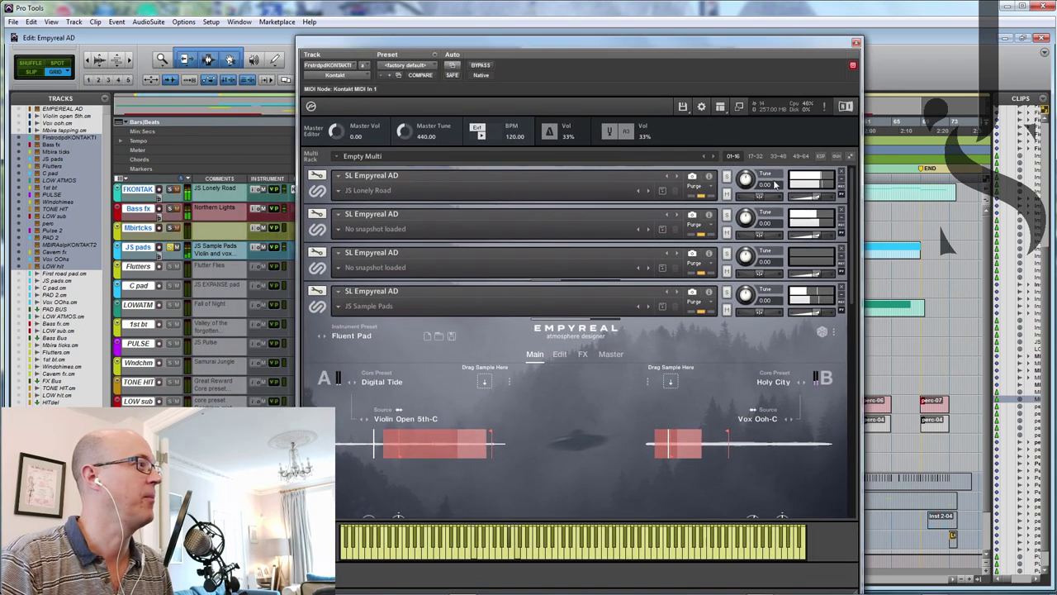
scroll(853, 333, down, 3)
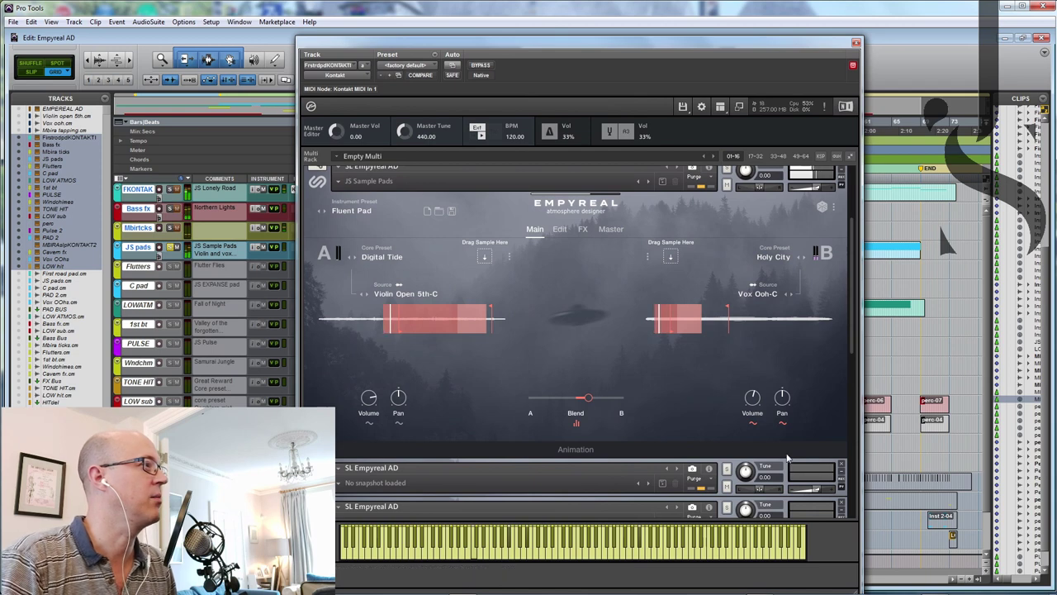
scroll(852, 341, up, 1)
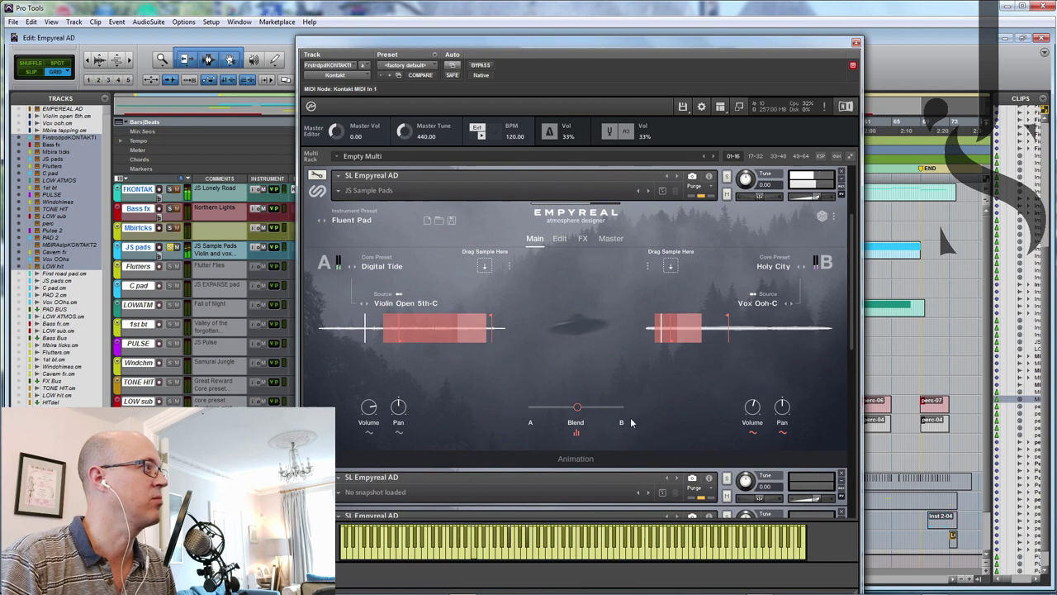
Step: Open Core A's Daft LP effect in the JS Sample Pads instance and show the step sequencer animating its Cut control
click(582, 238)
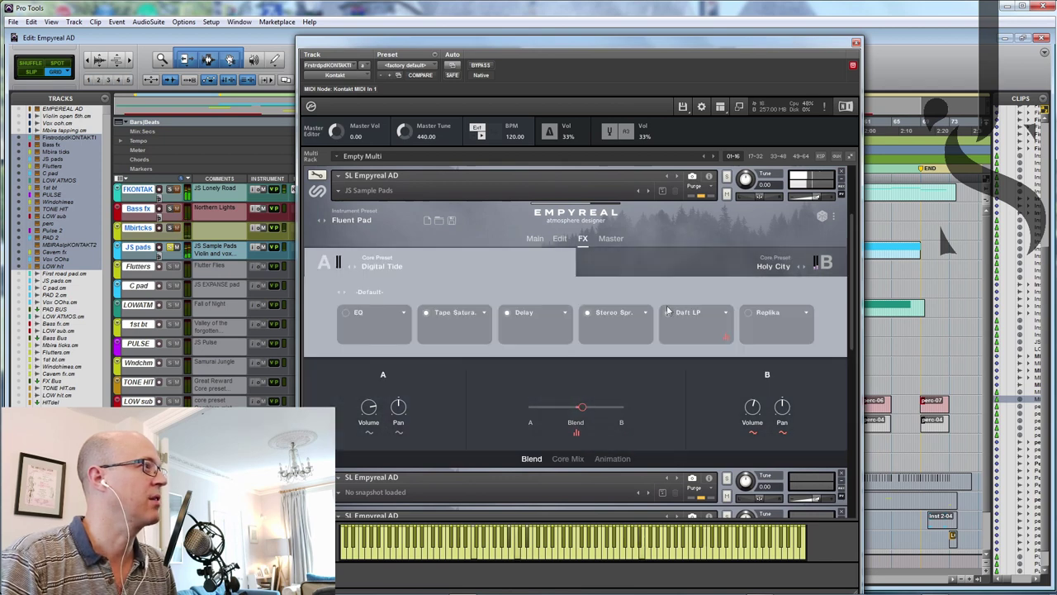
click(703, 330)
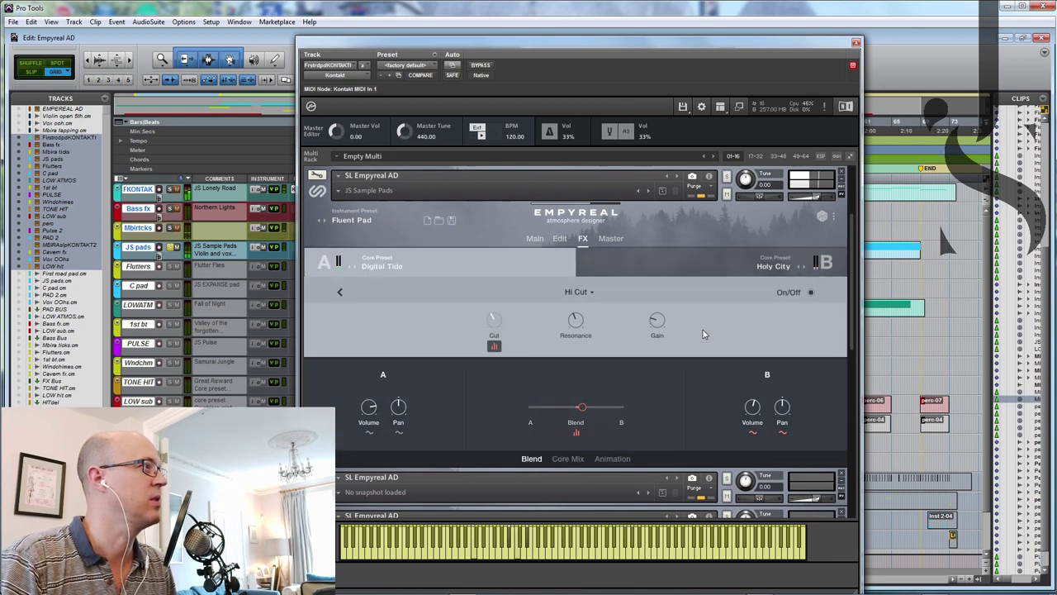
click(493, 346)
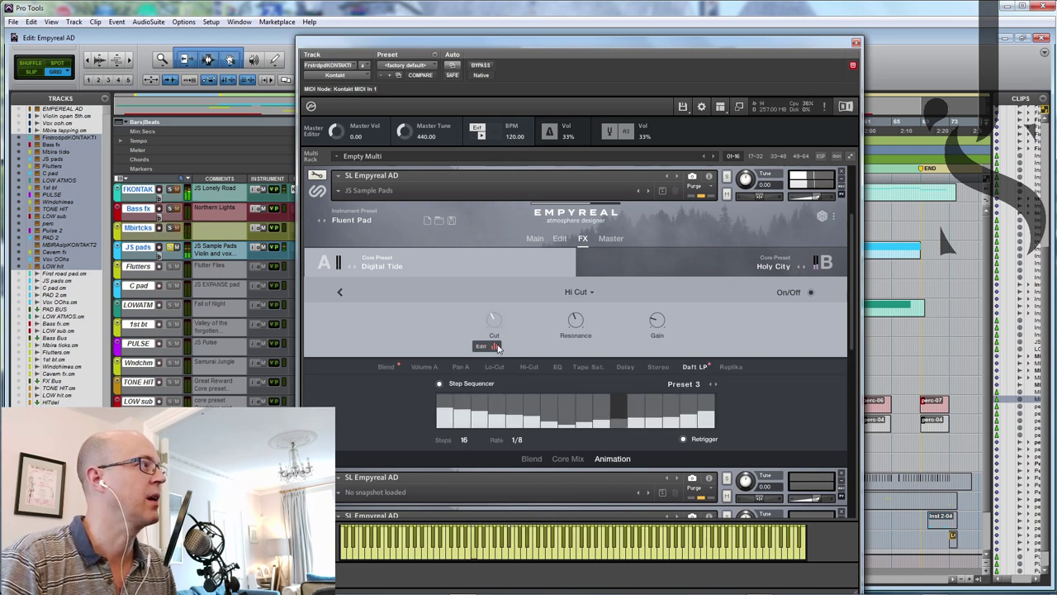
Step: Examine the instance's master effects and the animation settings for Blend, Volume B and Pan B
click(609, 240)
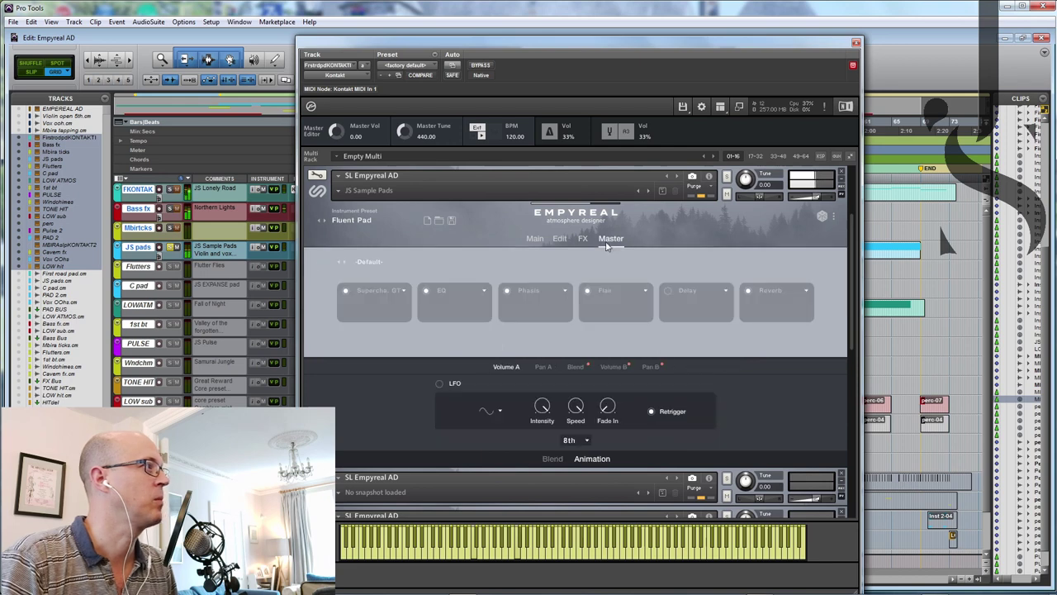
click(579, 366)
click(611, 366)
click(651, 366)
click(618, 369)
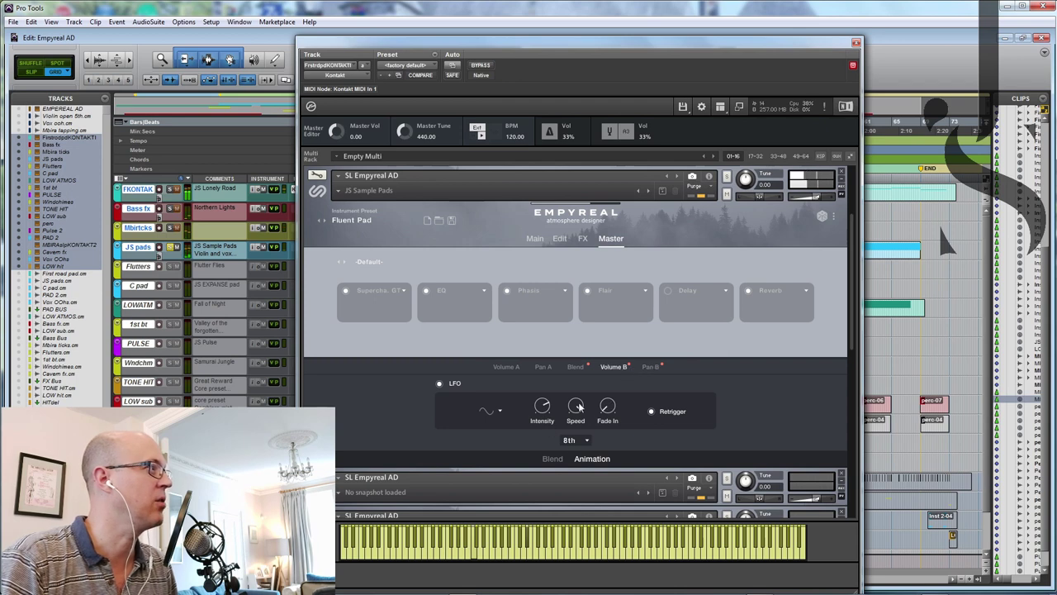
Step: Revisit the FX and edit pages of JS Sample Pads, return to its main page and close the Kontakt window
click(582, 239)
click(558, 238)
click(535, 239)
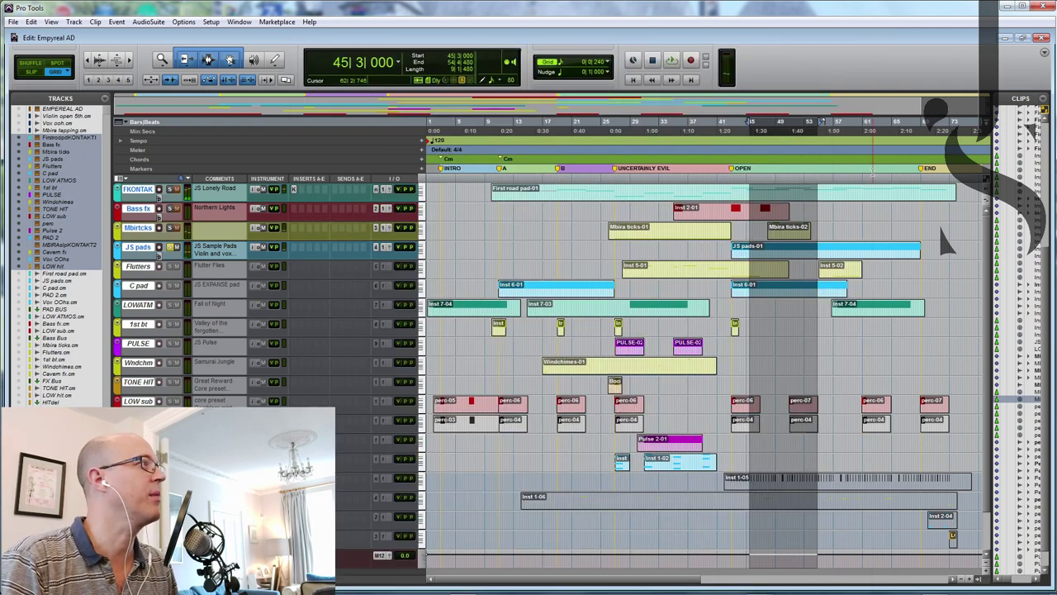
click(856, 43)
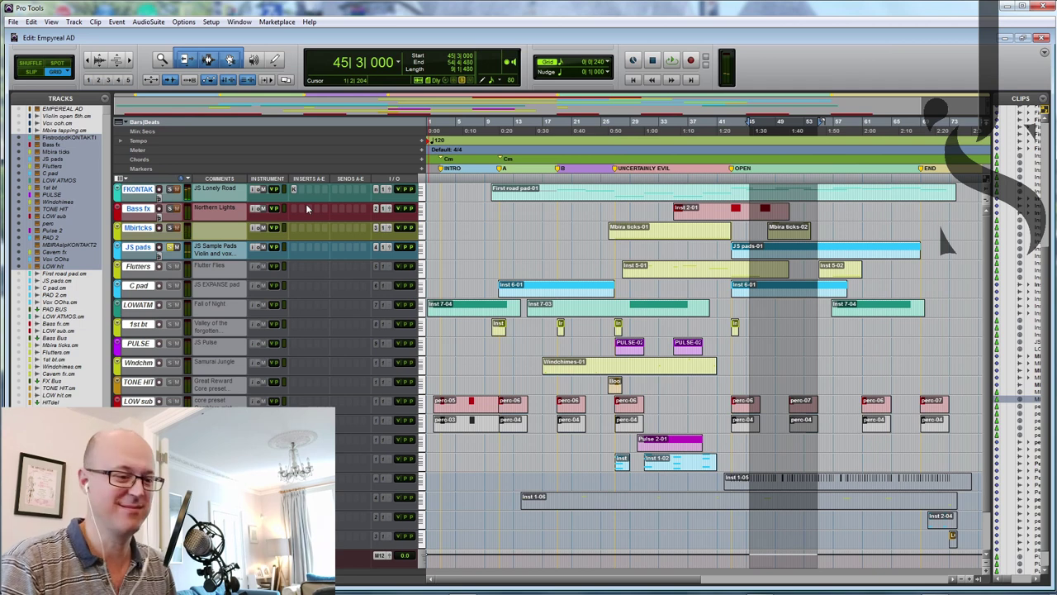
Step: Solo the Flutters track, listen to its Inst 5-01 clip from bar 36, then unsolo it and stop playback
click(169, 266)
click(168, 266)
click(684, 178)
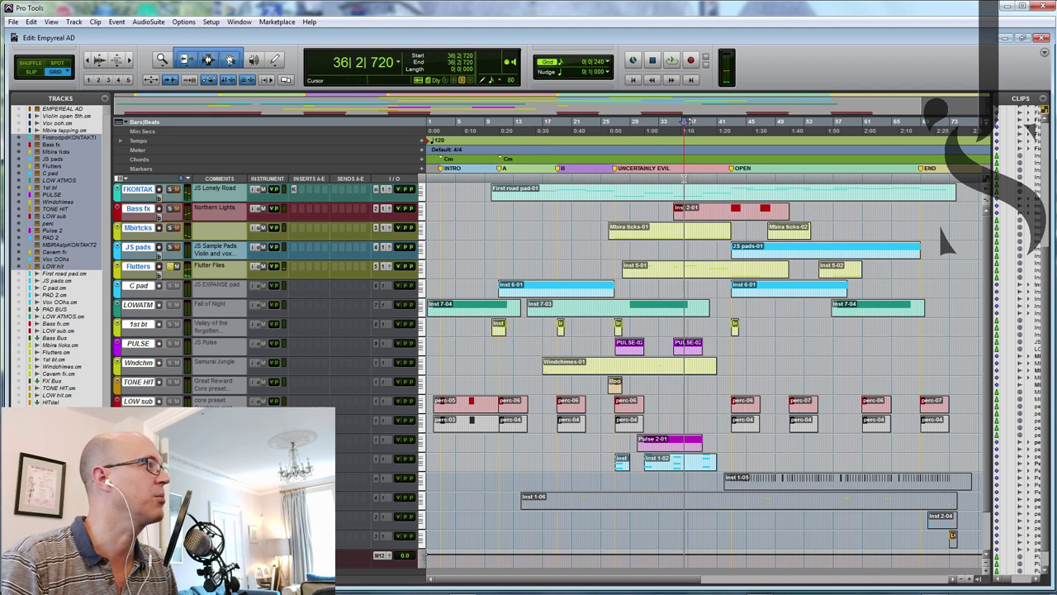
key(space)
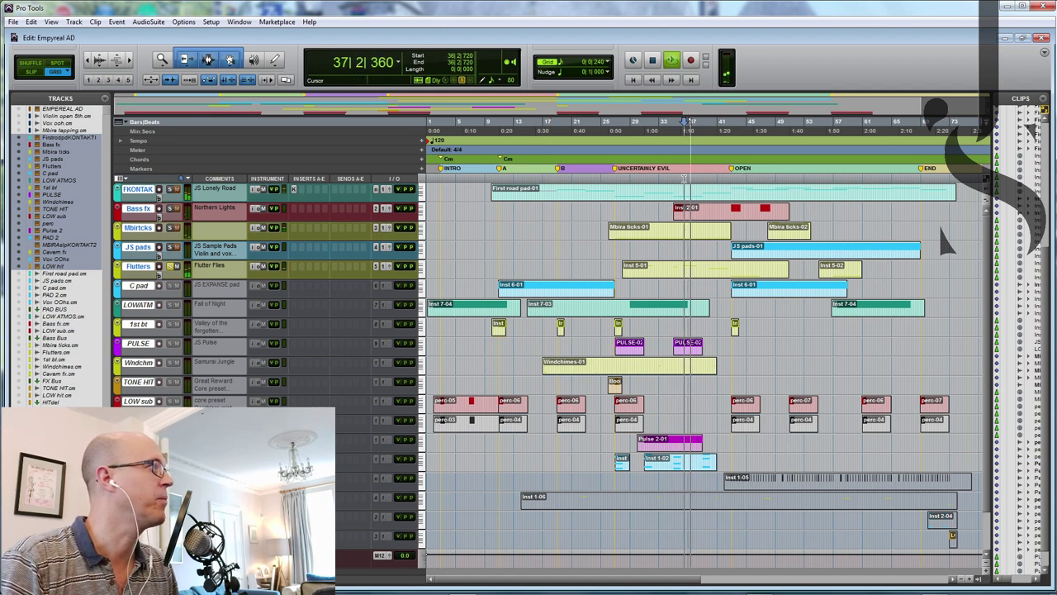
click(173, 266)
key(space)
Step: Make the C pad track active
click(147, 290)
right_click(147, 289)
click(174, 294)
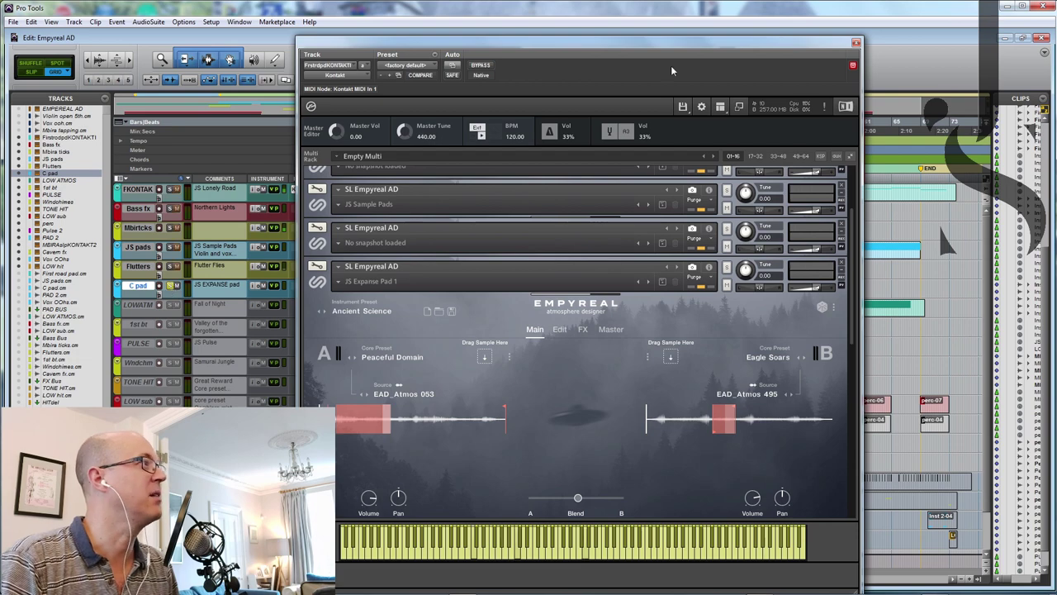
Step: Play a section of C pad's Inst 6-01 clip after the OPEN marker while watching the JS Expanse Pad 1 instance
drag(682, 46, 385, 83)
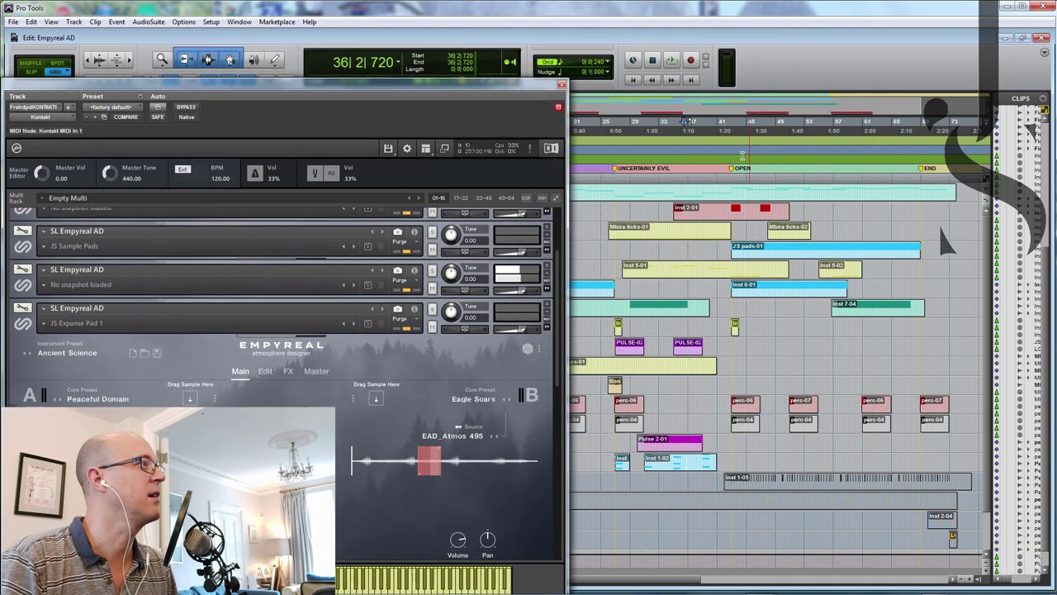
drag(766, 181, 803, 183)
key(space)
drag(326, 84, 672, 39)
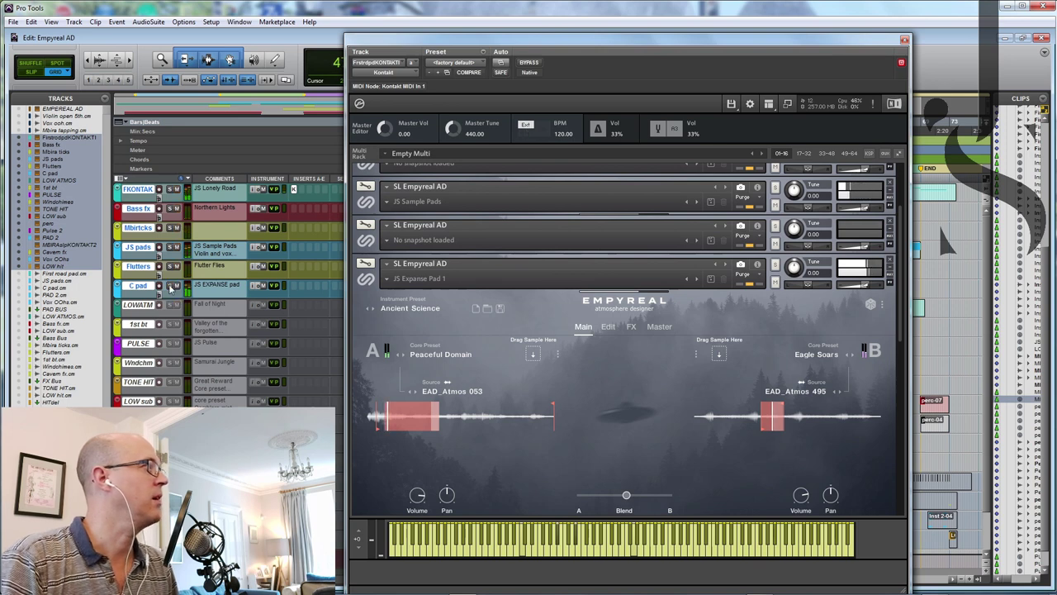
Step: Make the LOW ATMOS track active and collapse the JS Expanse Pad 1 instance in the rack
click(142, 306)
right_click(147, 309)
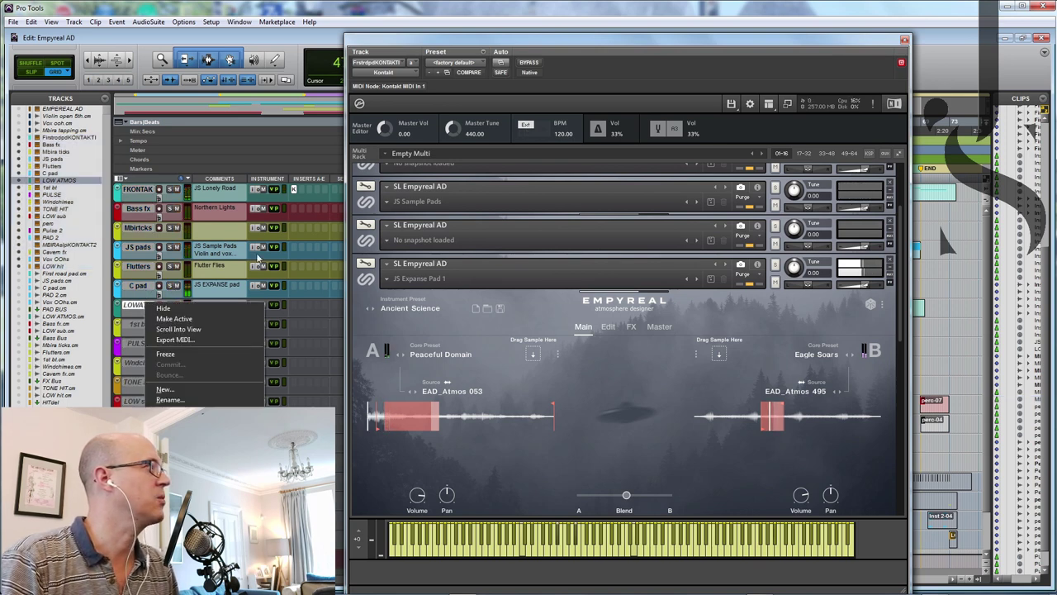
key(Escape)
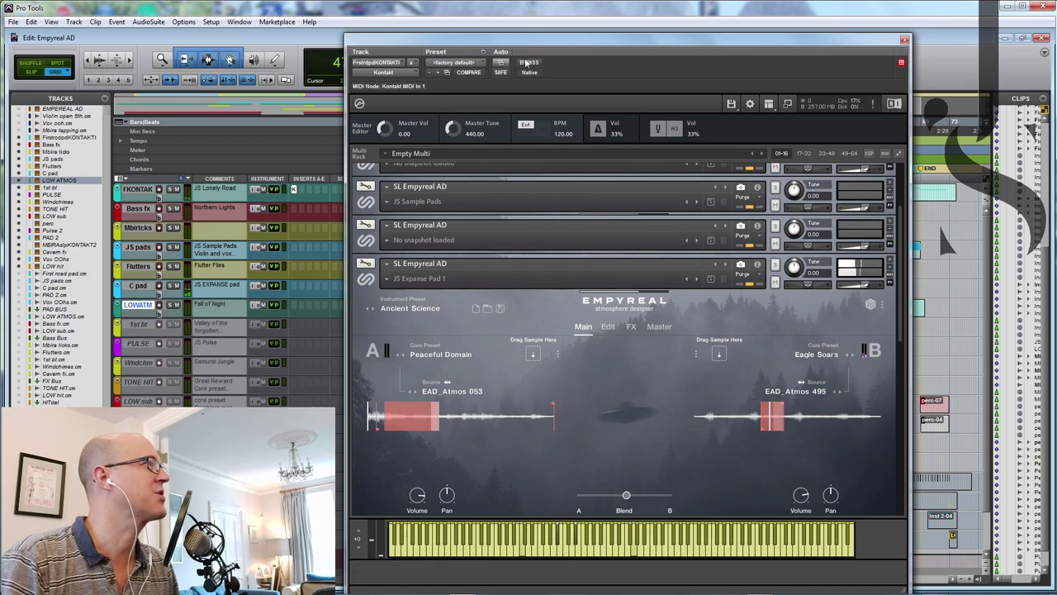
click(367, 286)
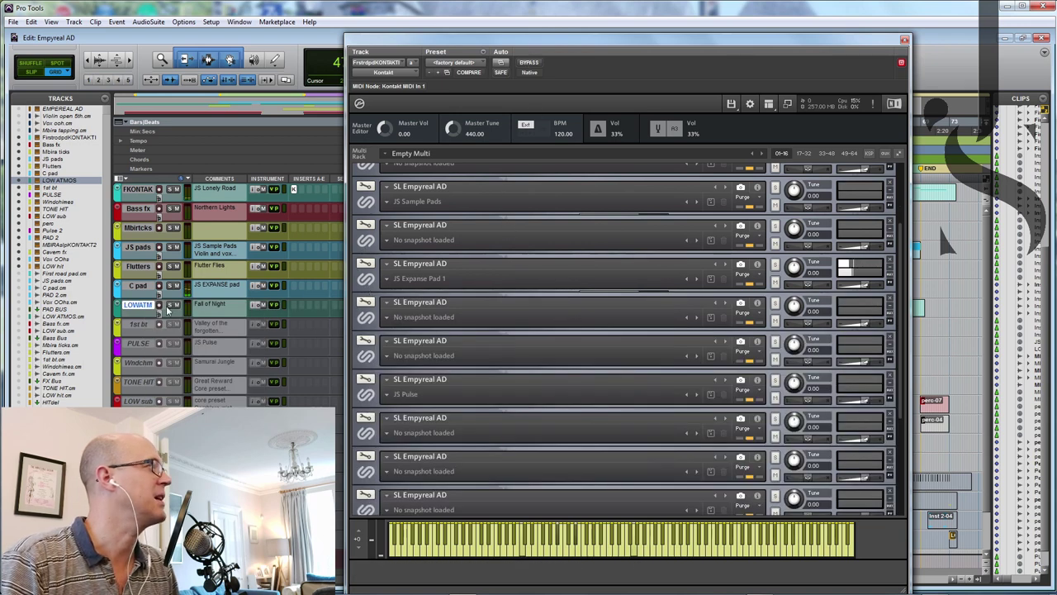
Step: Solo the LOW ATMOS track and listen to its last Inst 7-04 clip while watching the Kontakt rack
click(170, 305)
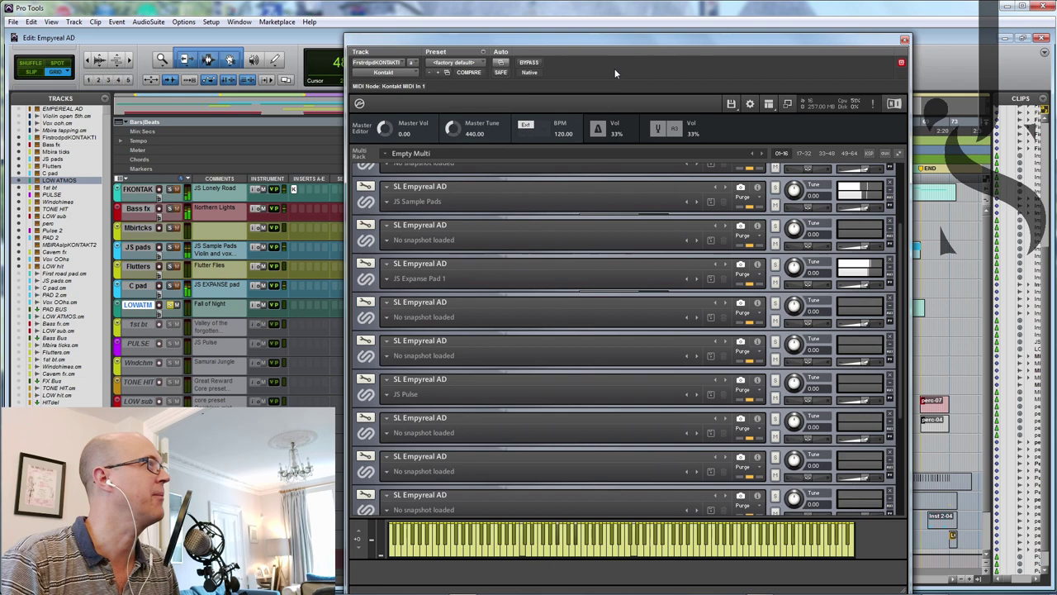
drag(649, 44, 319, 57)
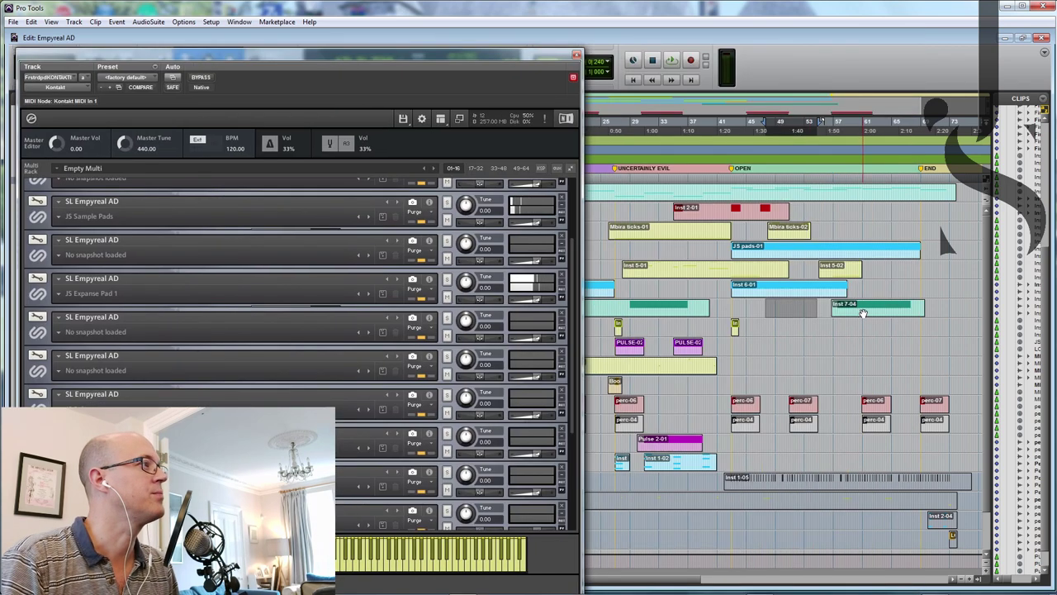
drag(437, 53, 674, 69)
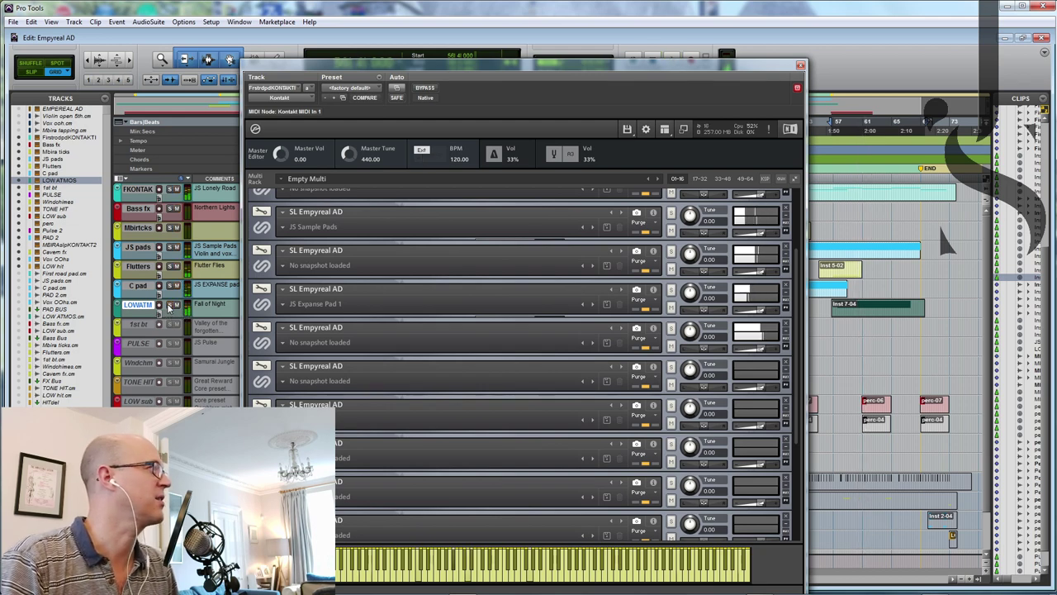
drag(470, 71, 531, 29)
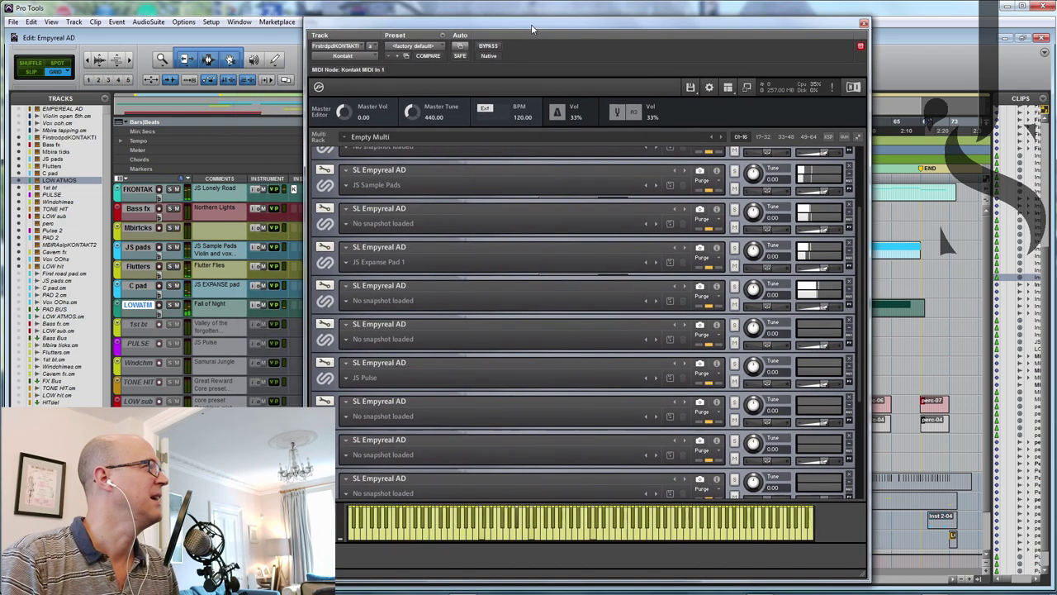
Step: Make the PULSE track active and expand the JS Pulse instance in the Kontakt rack
click(139, 325)
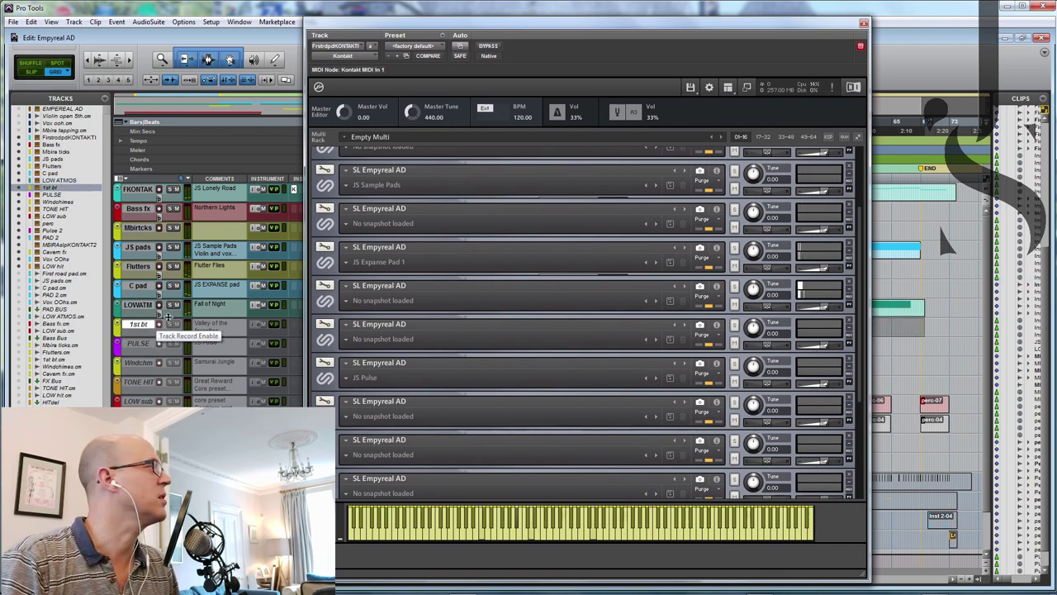
click(136, 345)
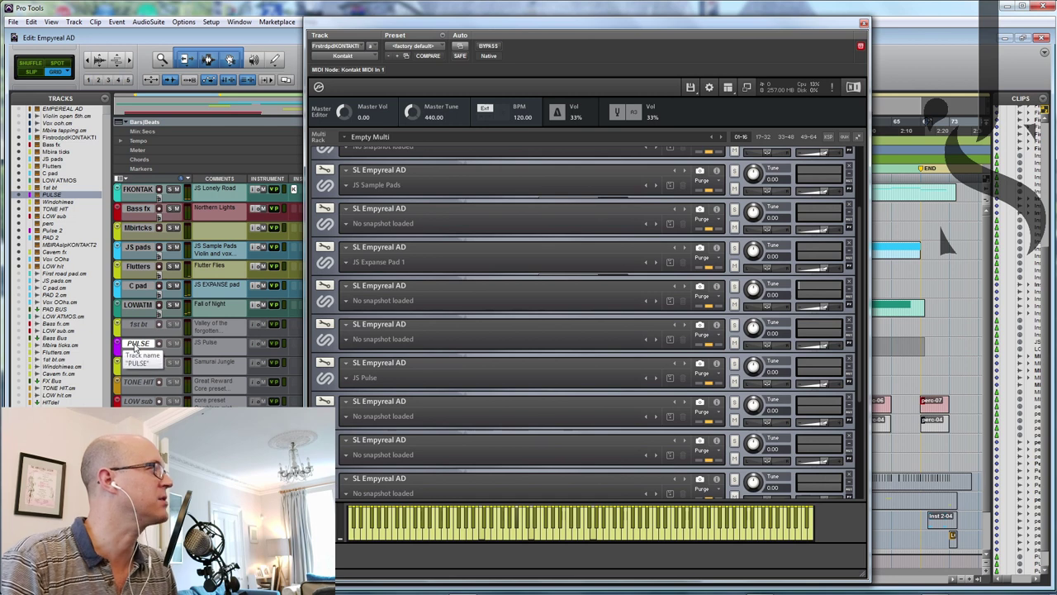
click(337, 356)
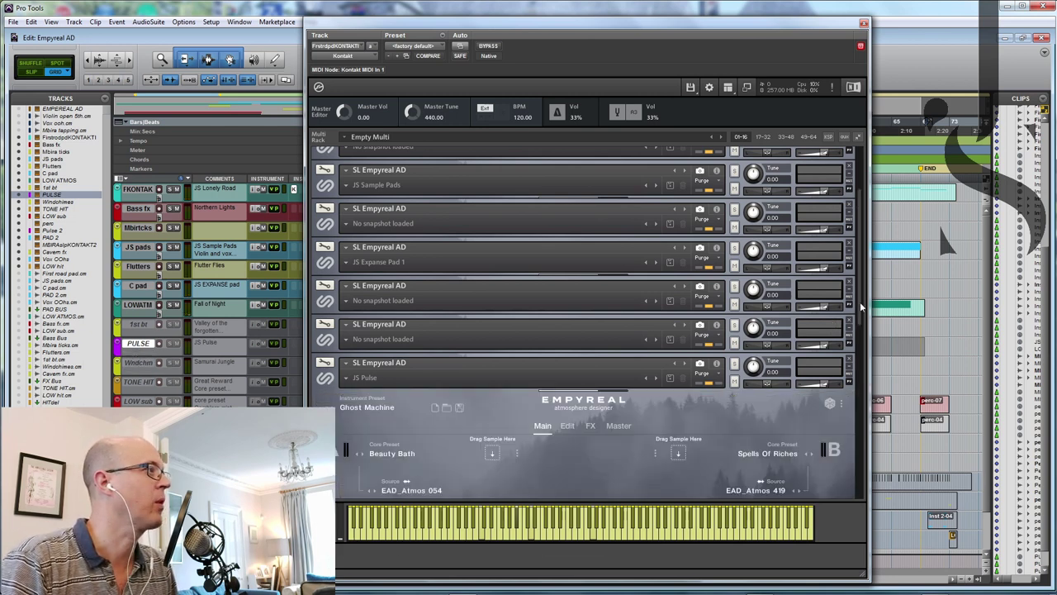
scroll(859, 313, down, 3)
scroll(860, 343, down, 1)
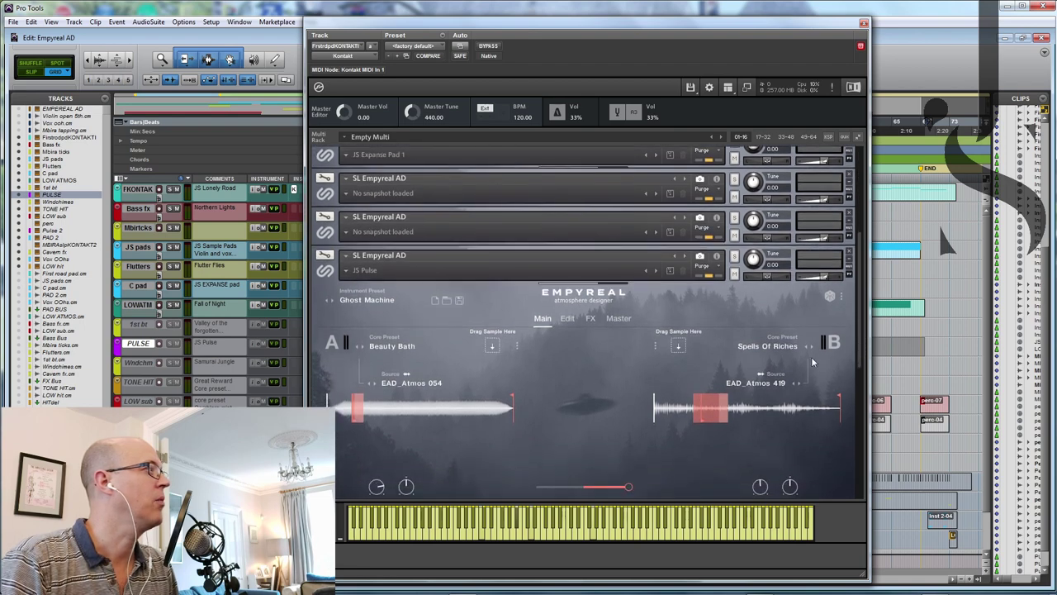
click(170, 350)
drag(568, 24, 660, 18)
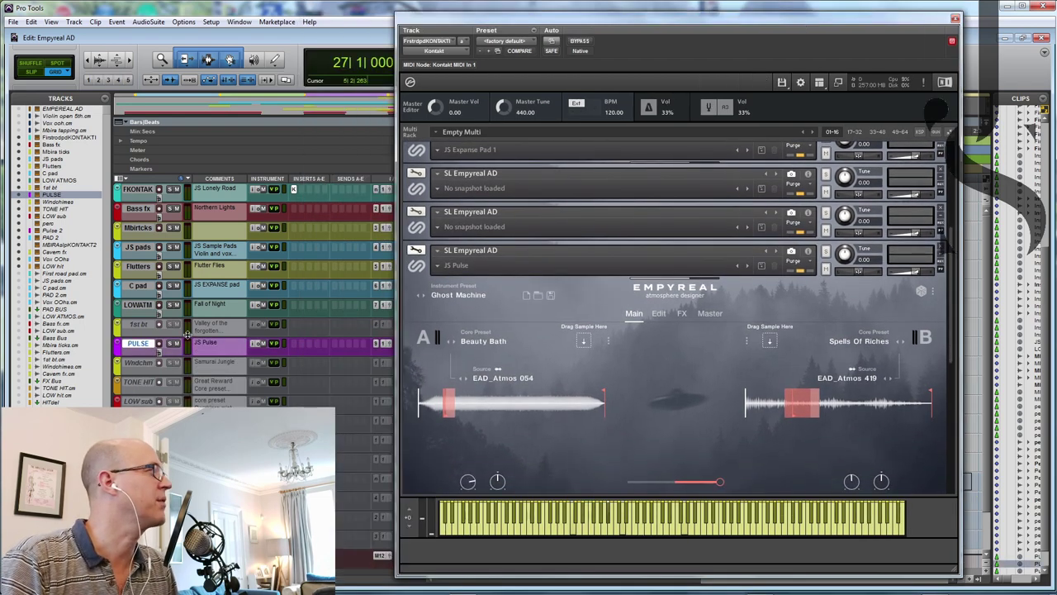
Step: Play the soloed PULSE track's clip and check the Volume B LFO settings of the JS Pulse instance
key(space)
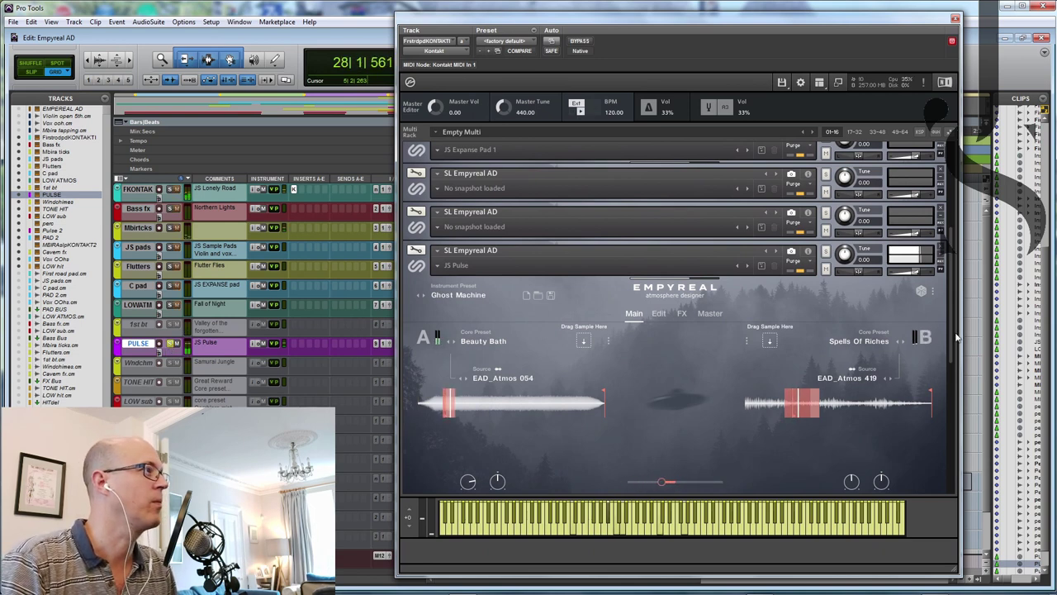
scroll(950, 382, down, 3)
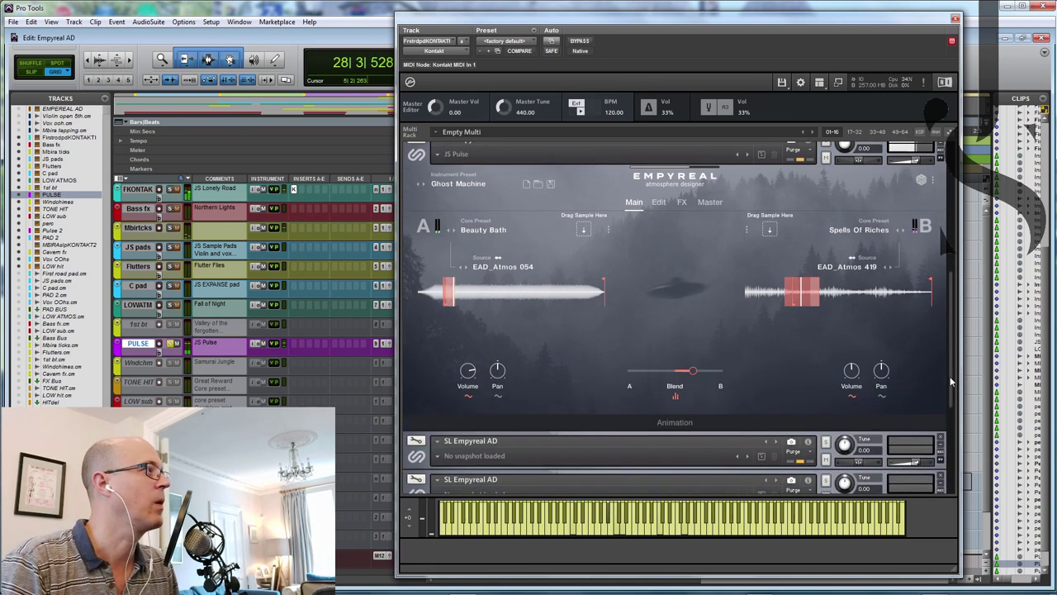
click(852, 398)
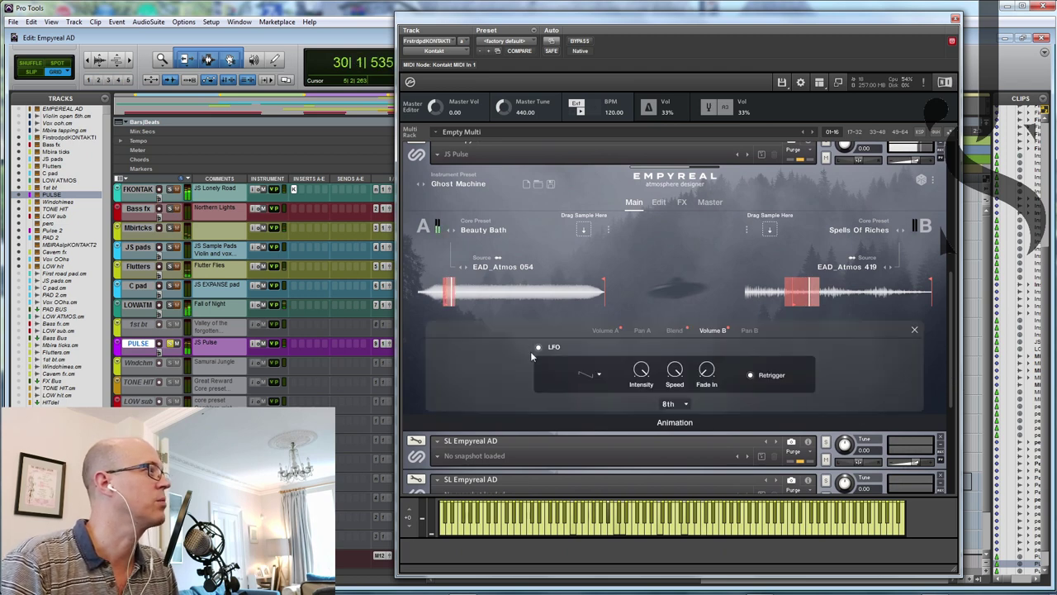
click(914, 329)
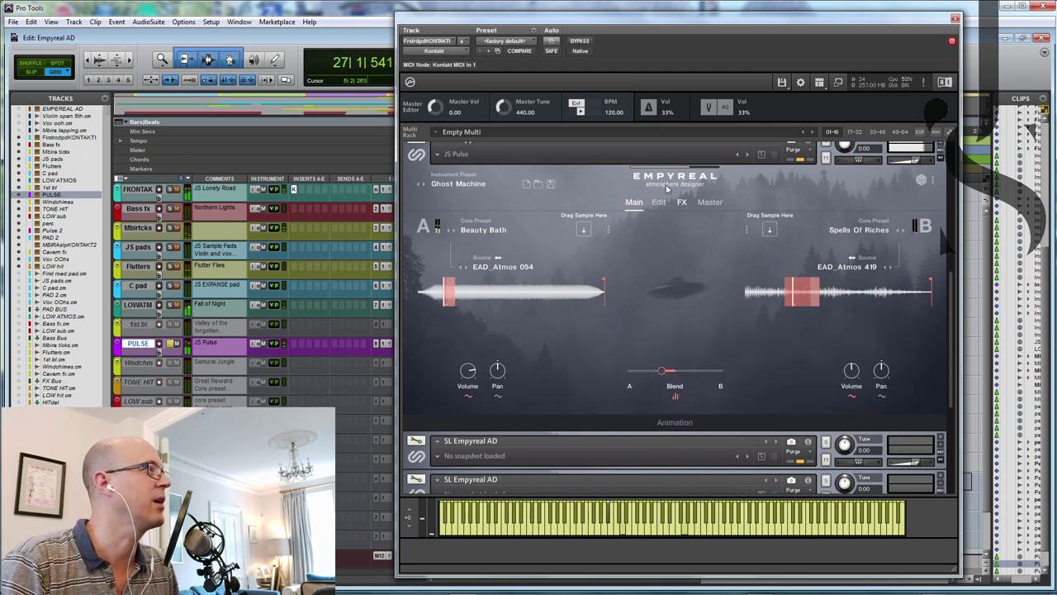
Step: Check the JS Pulse instance's FX page and Volume A LFO settings during playback, and stop the transport
click(681, 202)
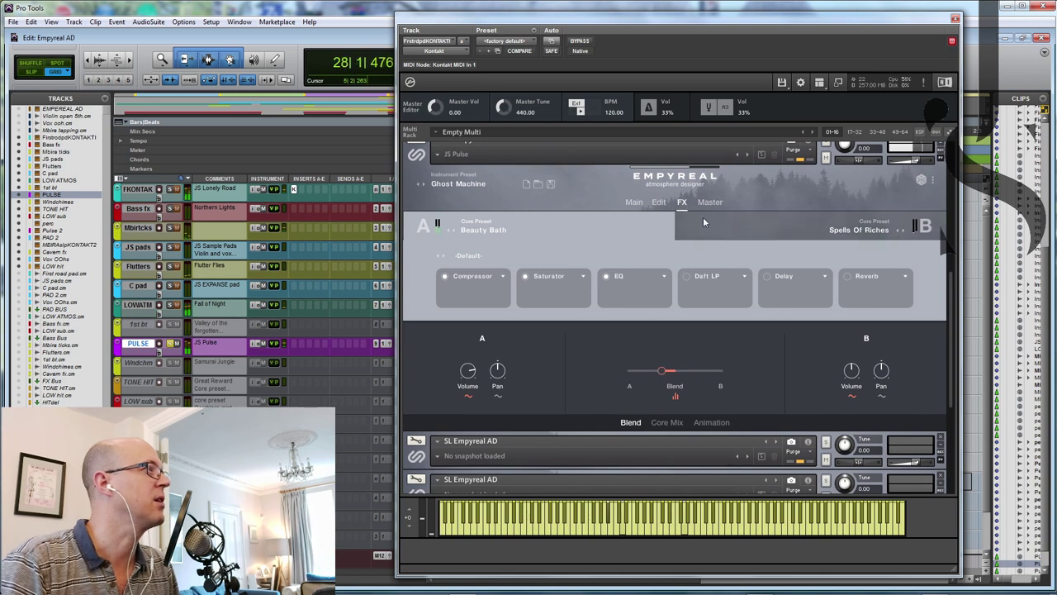
click(634, 203)
click(467, 395)
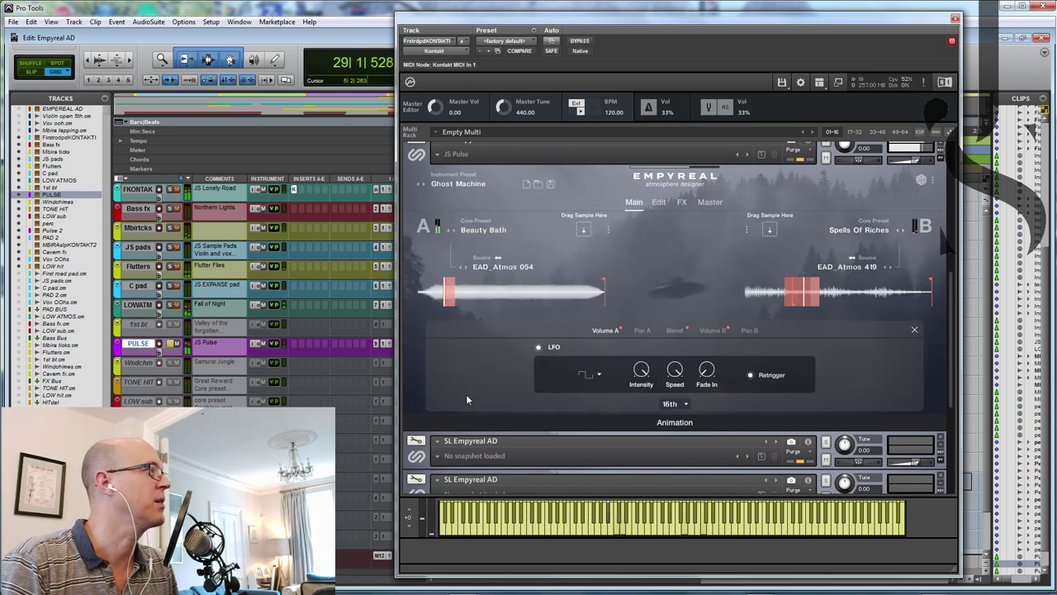
click(914, 330)
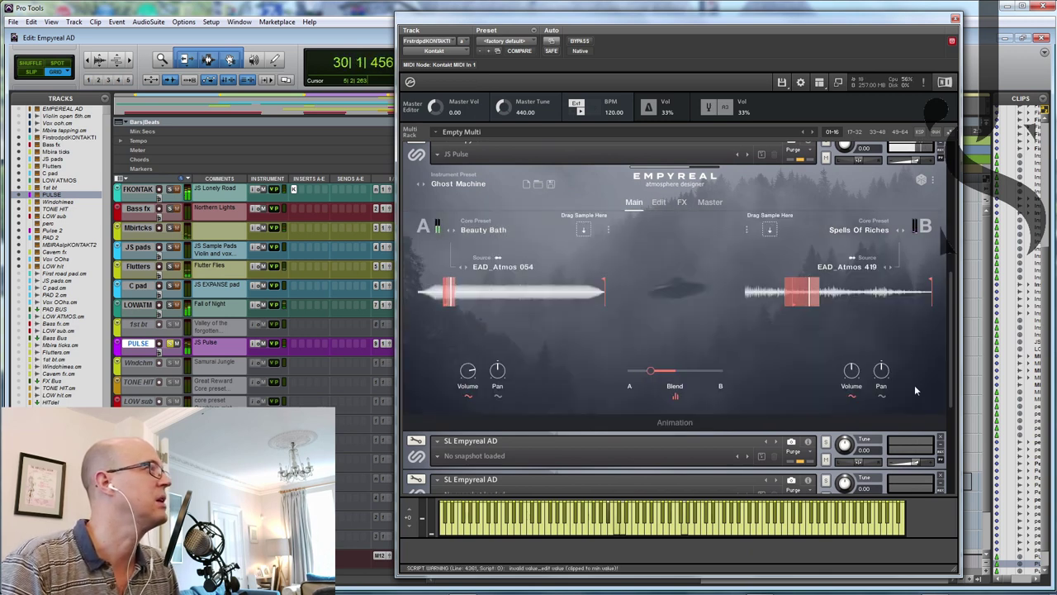
key(space)
Step: Step through the tracks below PULSE, from Windchimes to Pulse 2, looking at their assigned presets
drag(695, 24, 989, 85)
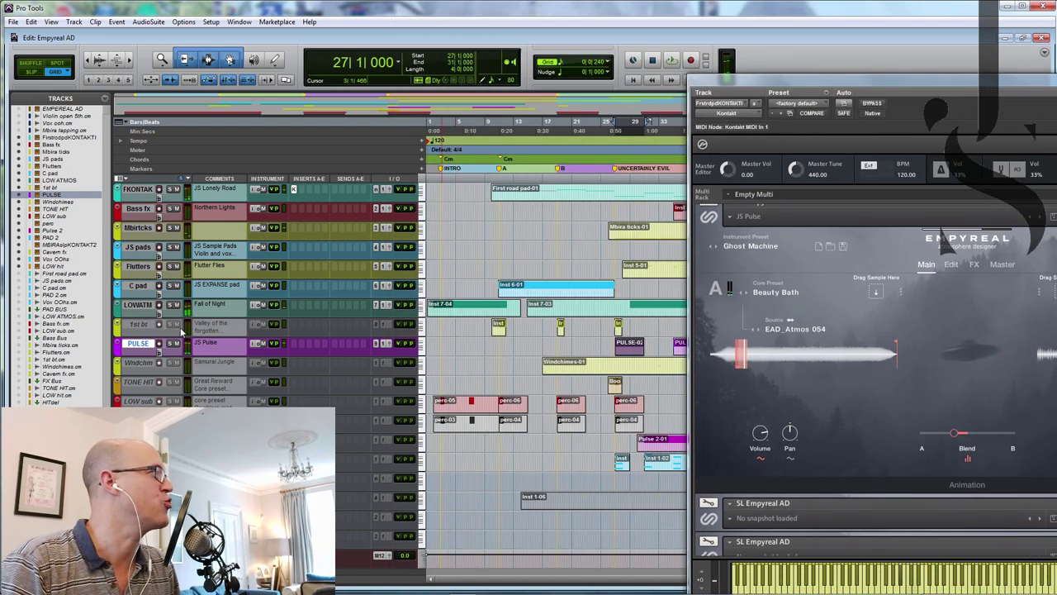
click(137, 364)
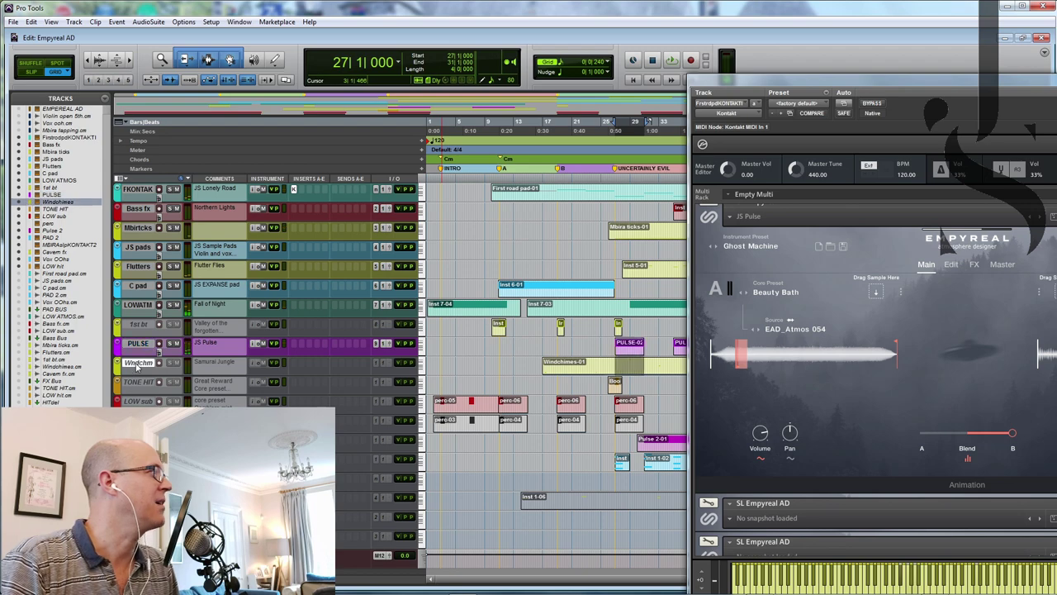
click(140, 382)
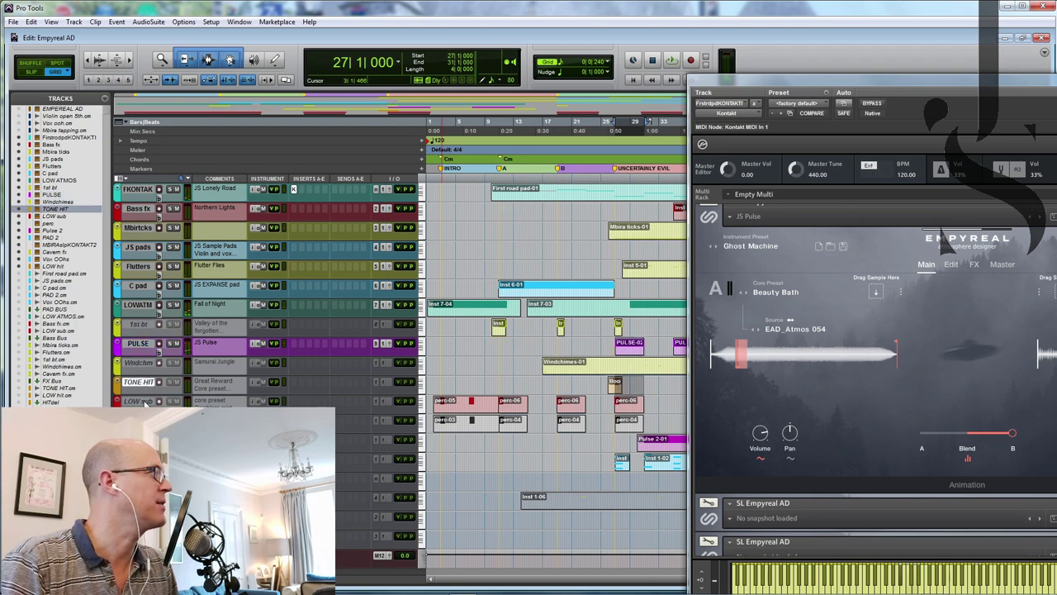
click(139, 402)
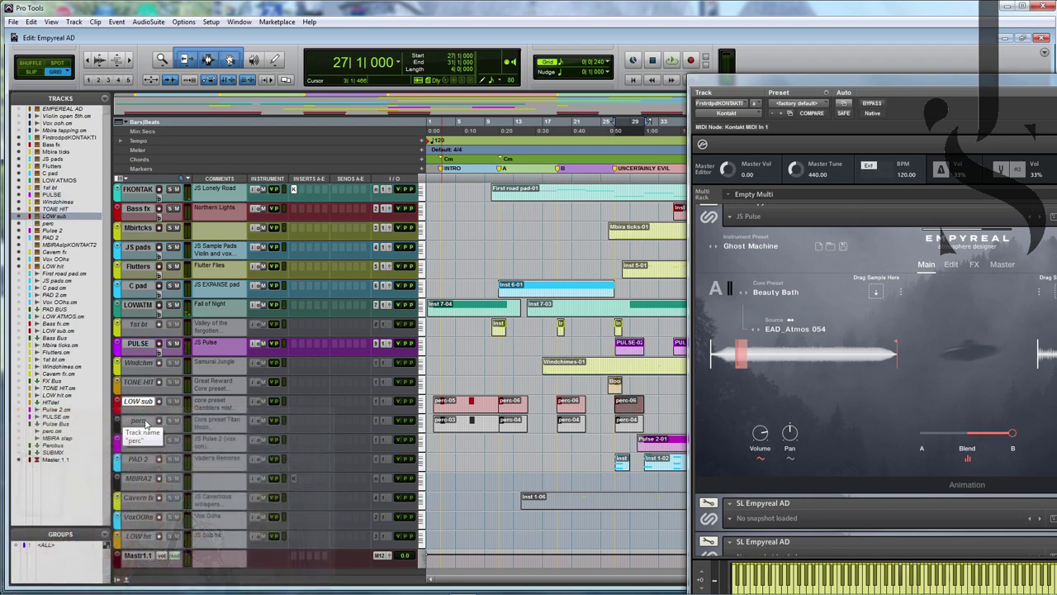
click(144, 422)
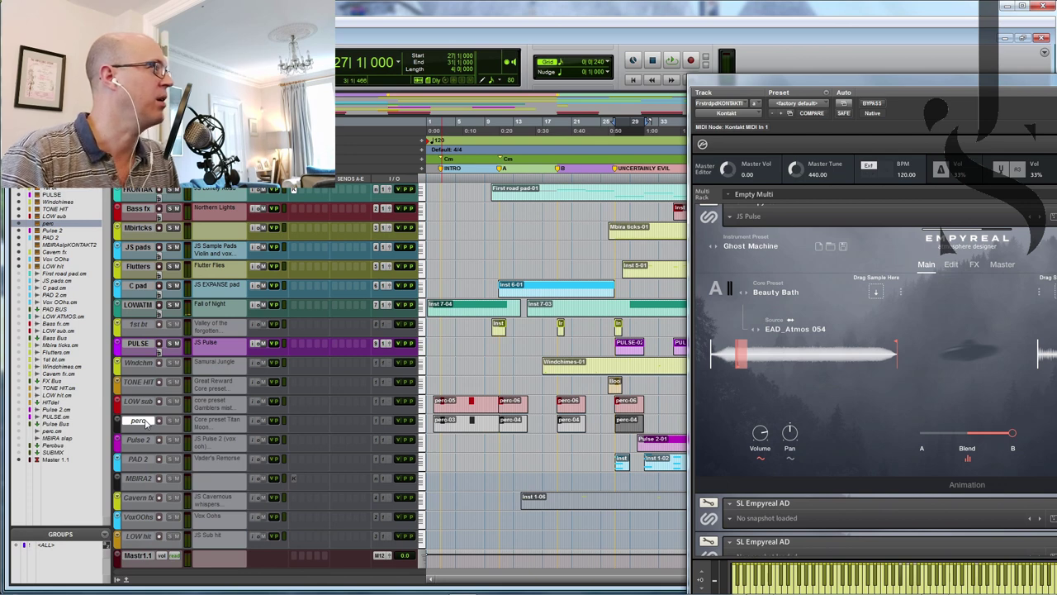
click(142, 440)
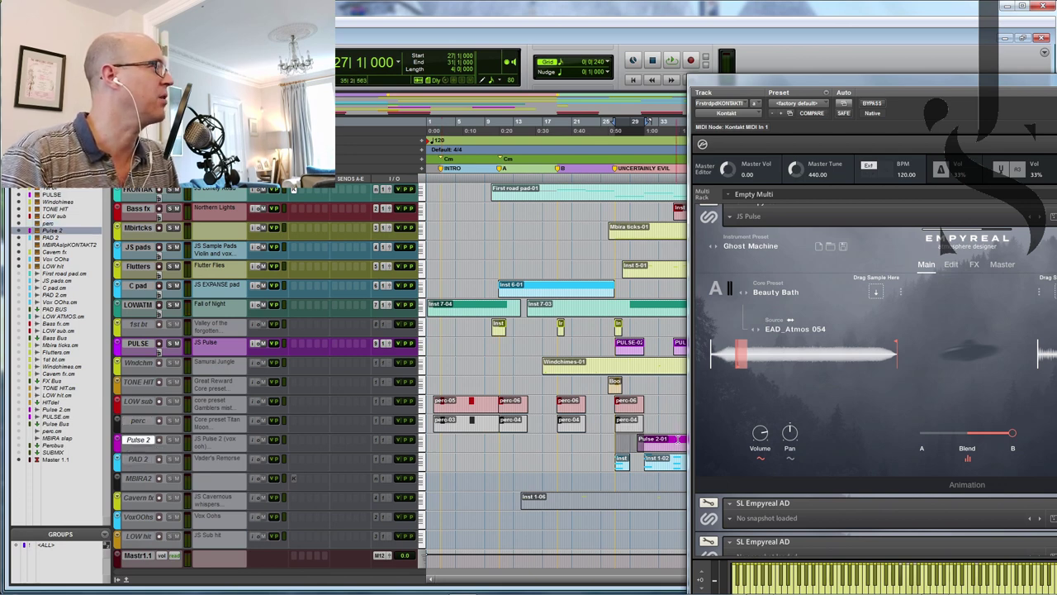
Step: Select the Pulse 2-01 clip and expand the JS Pulse 2 instance in the Kontakt rack
click(666, 451)
drag(817, 79, 623, 5)
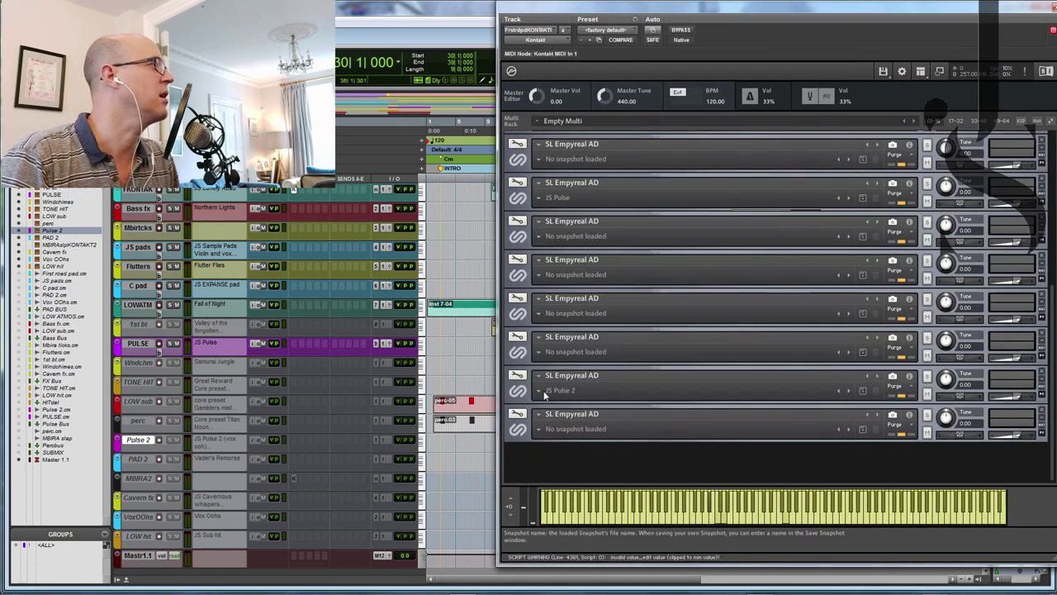
click(628, 381)
scroll(1050, 251, down, 5)
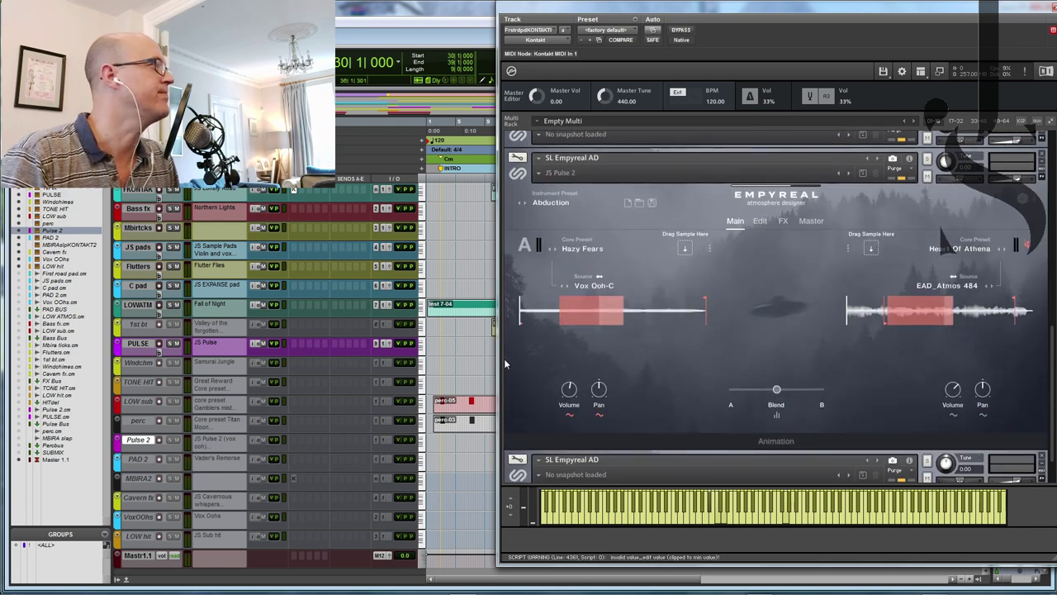
Step: Make the Pulse 2 track active, solo it and listen to its Pulse 2-01 clip
click(150, 441)
key(space)
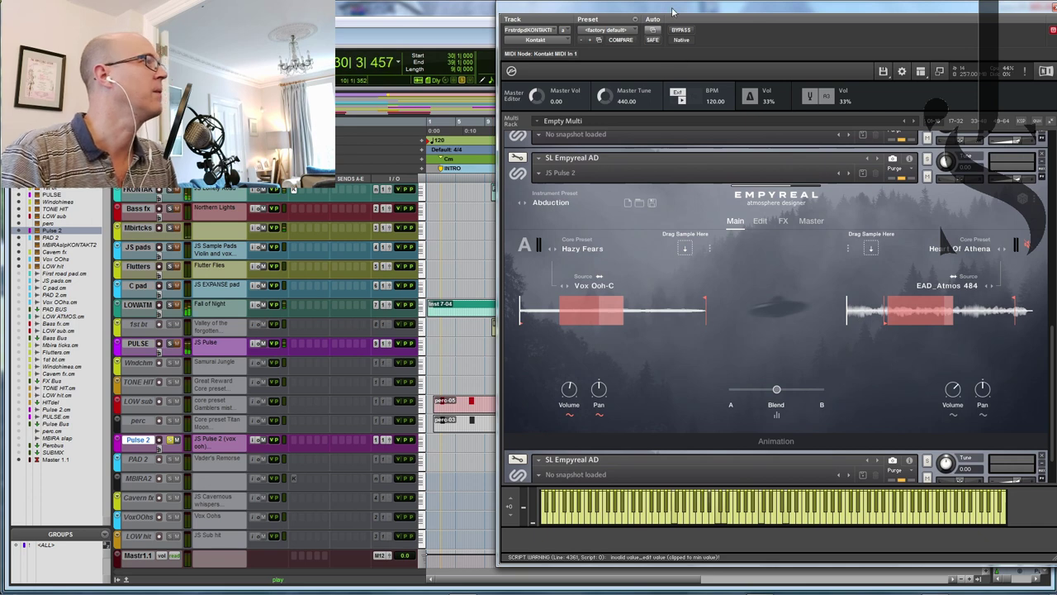
drag(673, 12, 907, 14)
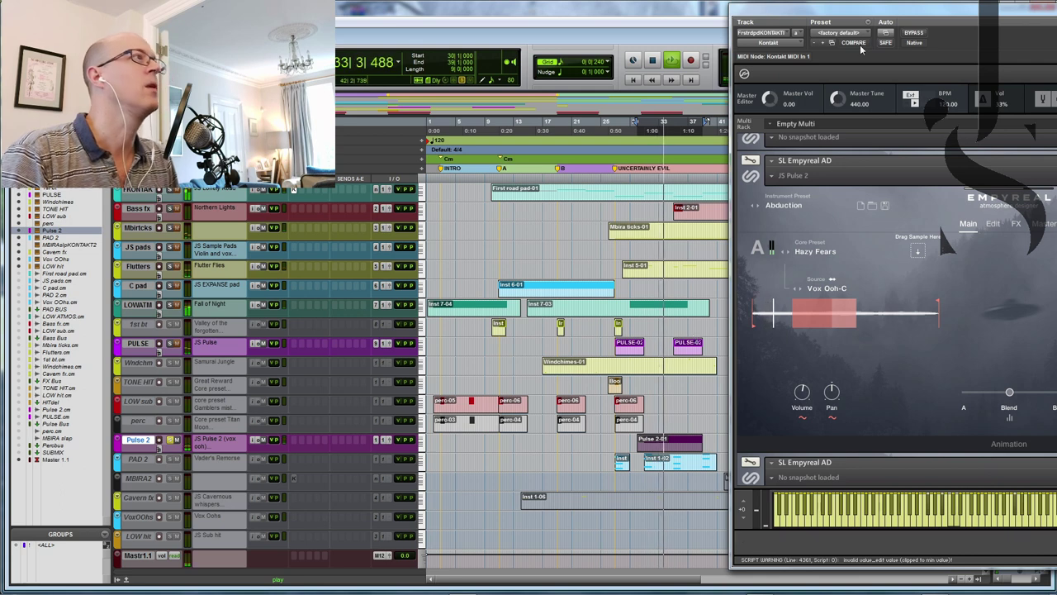
drag(874, 15, 738, 15)
key(space)
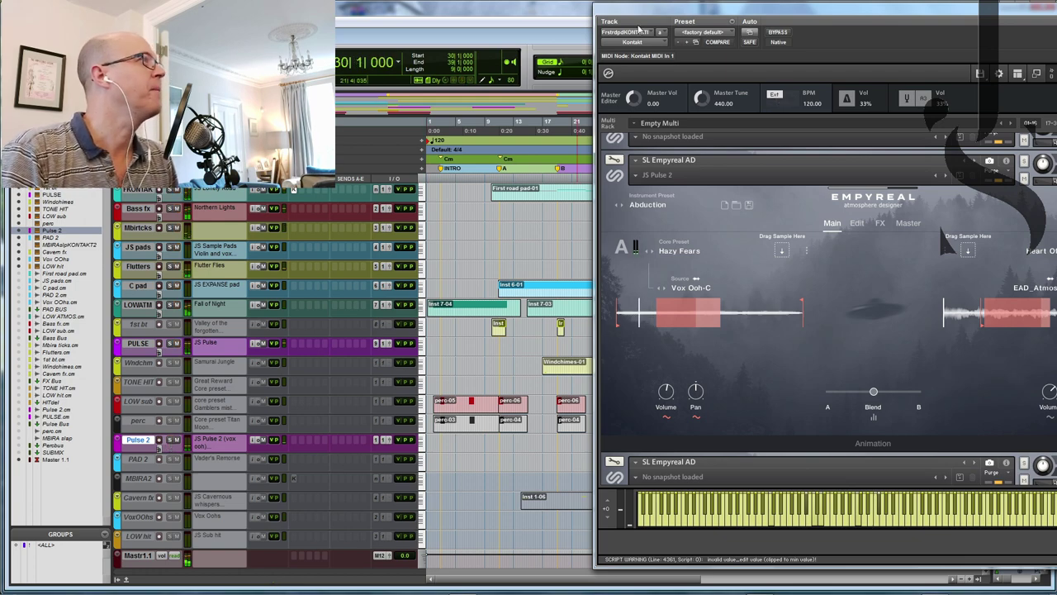
Step: Make the MBIRA2 track with its second Kontakt instance active
drag(639, 26, 859, 26)
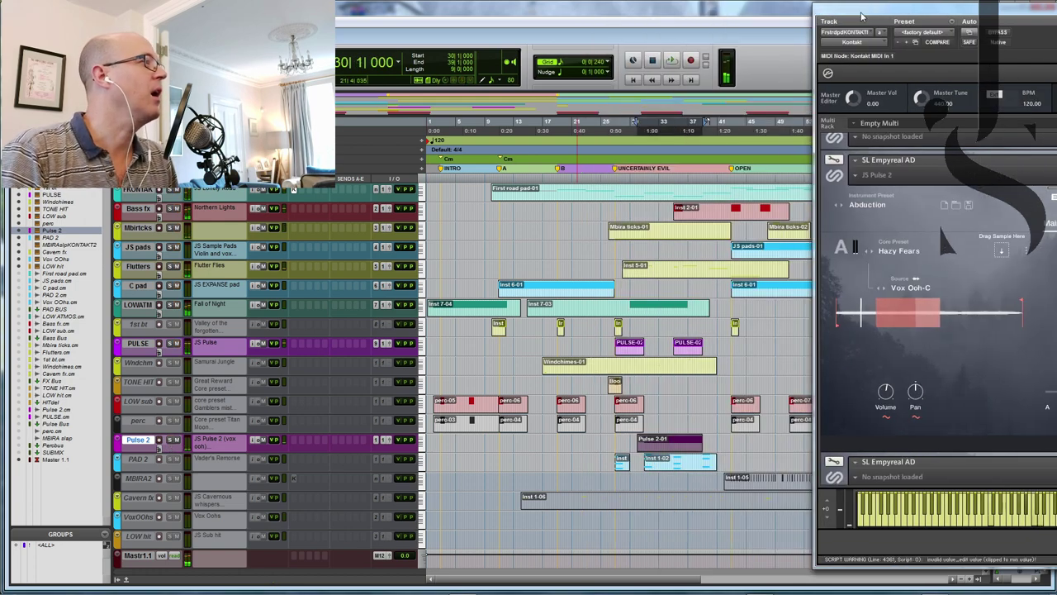
click(139, 459)
scroll(141, 476, down, 1)
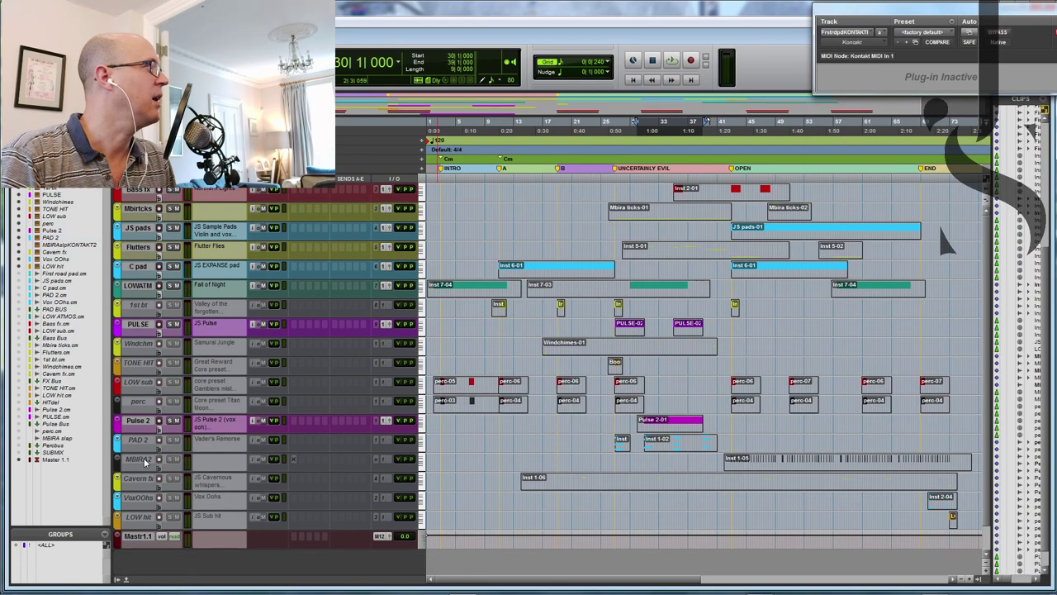
right_click(145, 464)
click(187, 263)
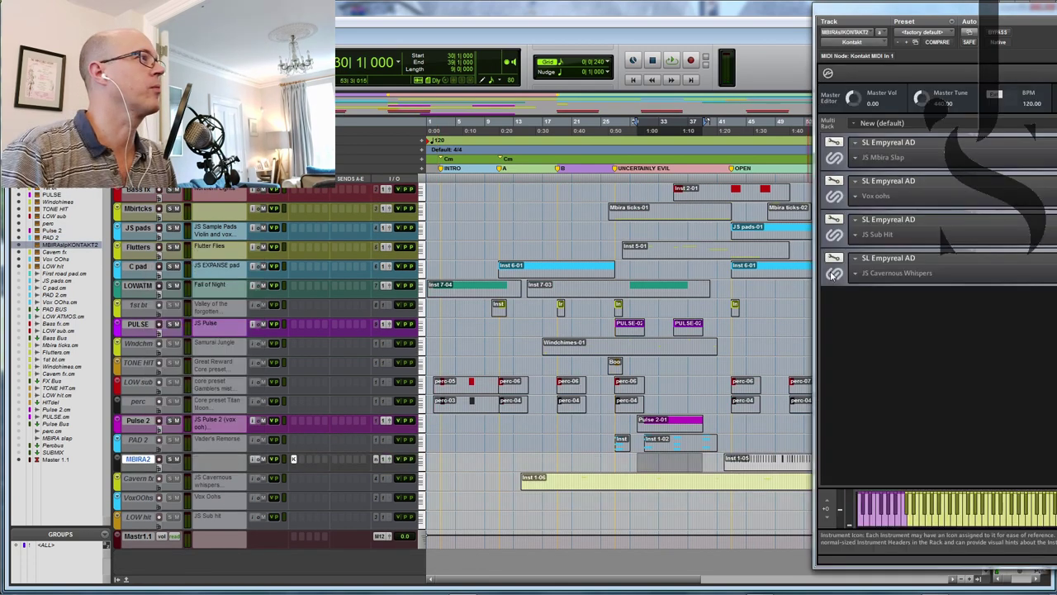
Step: Select the Inst 1-05 clip on MBIRA2 and expand the JS Mbira Slap instance in the rack
click(749, 468)
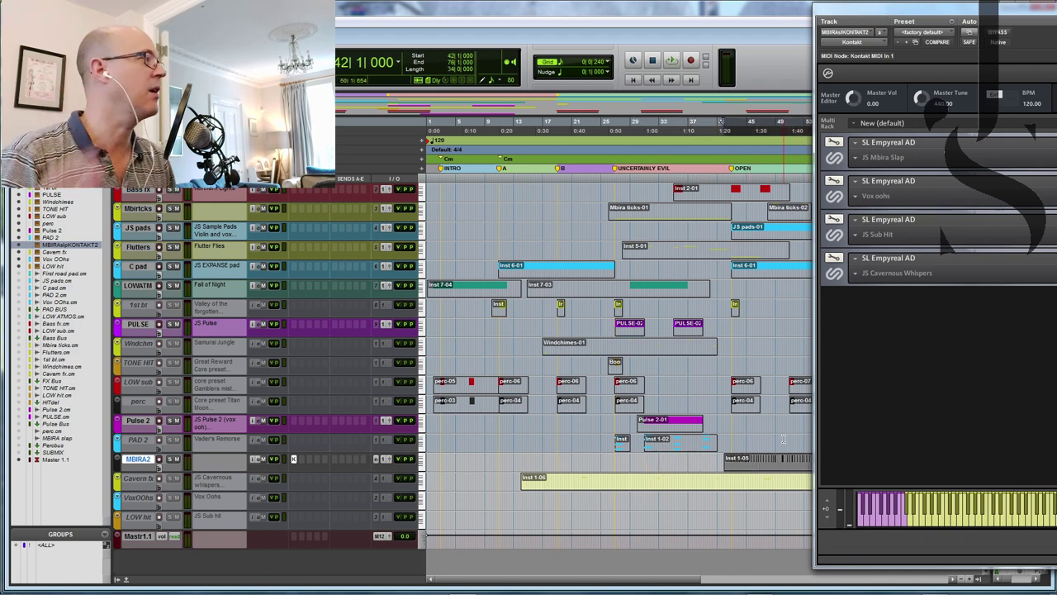
drag(912, 14, 517, 14)
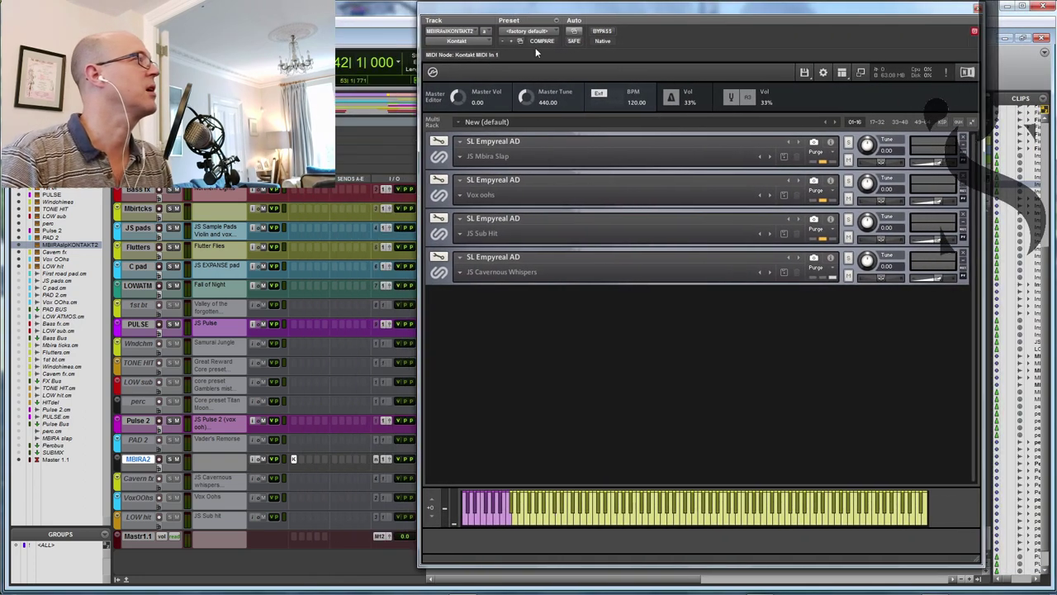
click(438, 159)
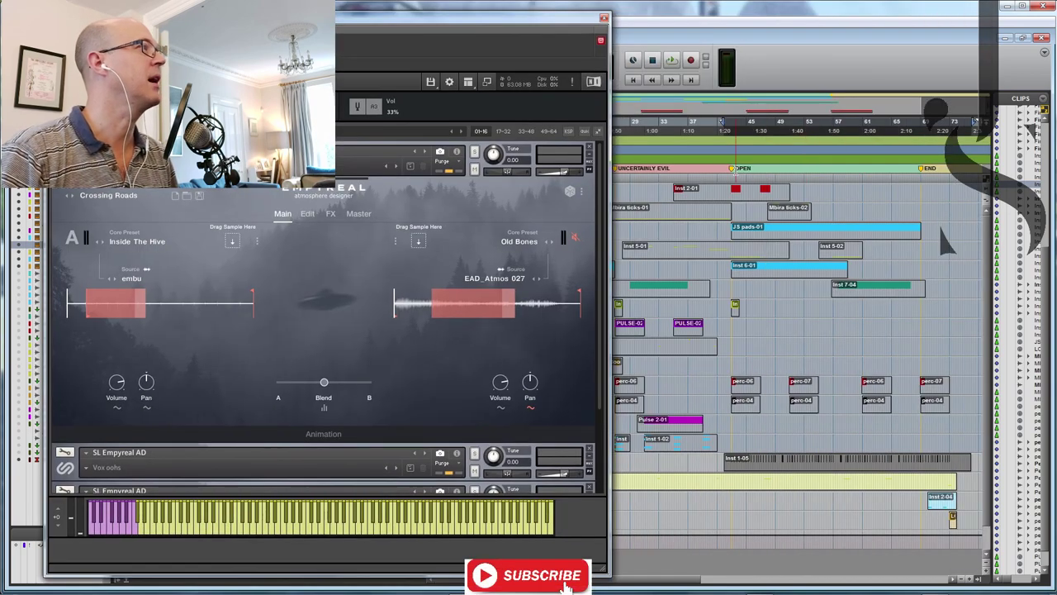
Step: Play the soloed MBIRA2 clip while viewing the JS Mbira Slap instance's Edit and FX pages, and return to its Main page
key(space)
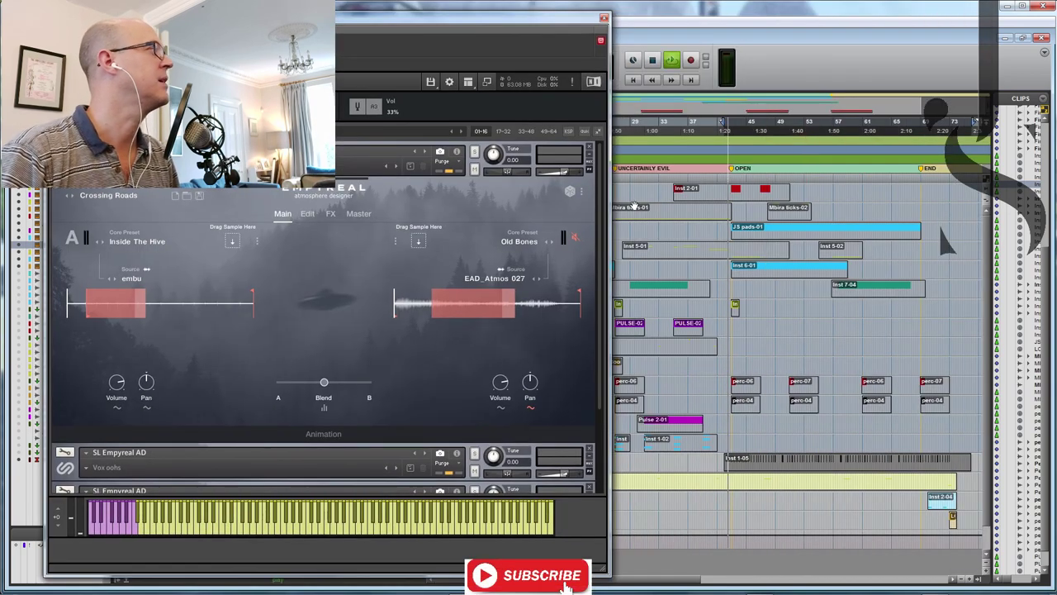
drag(487, 29, 788, 17)
scroll(509, 279, down, 1)
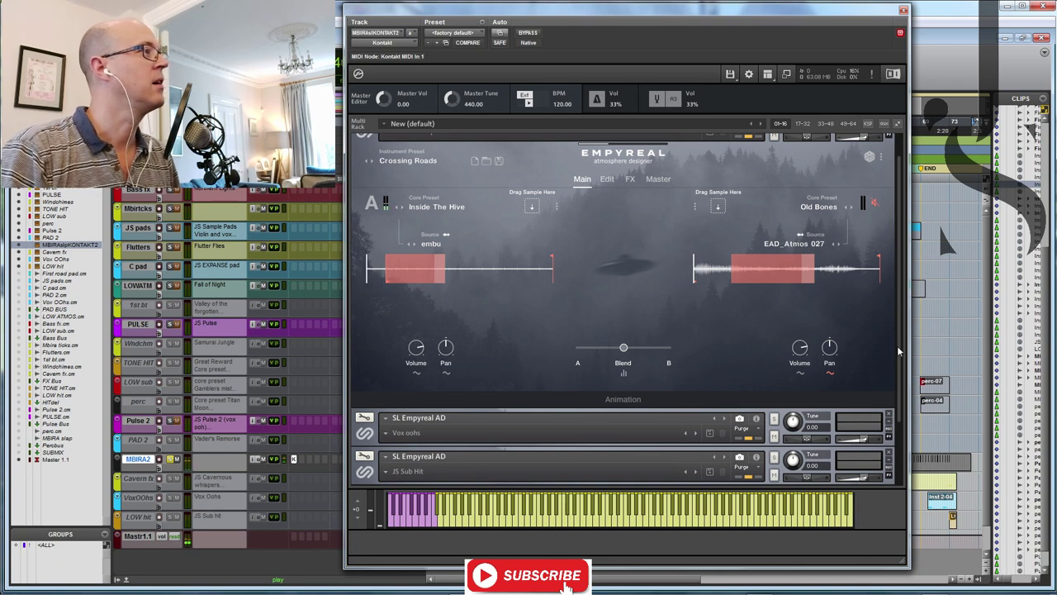
click(608, 179)
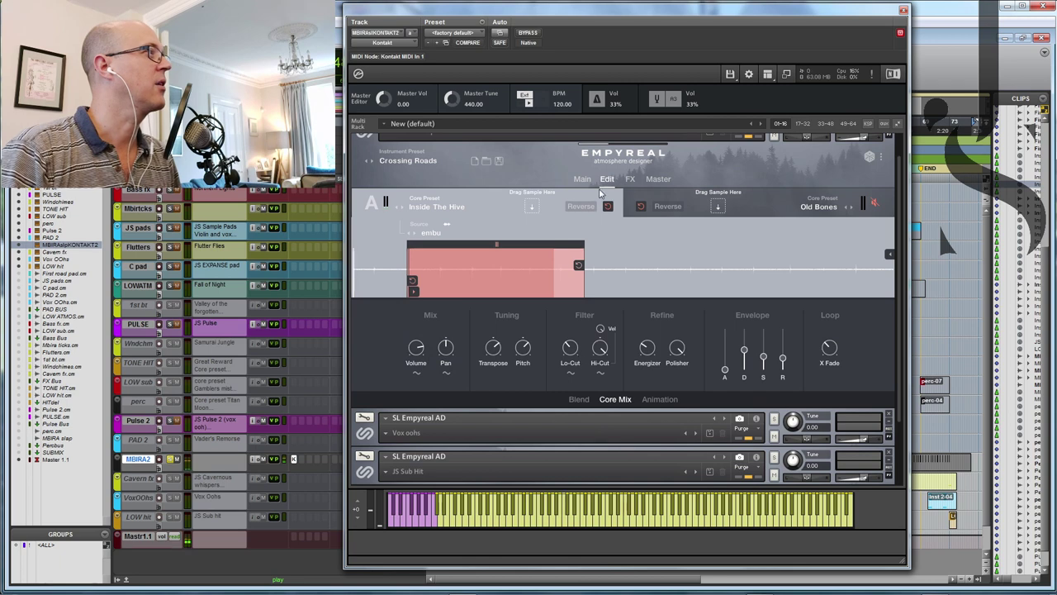
click(631, 179)
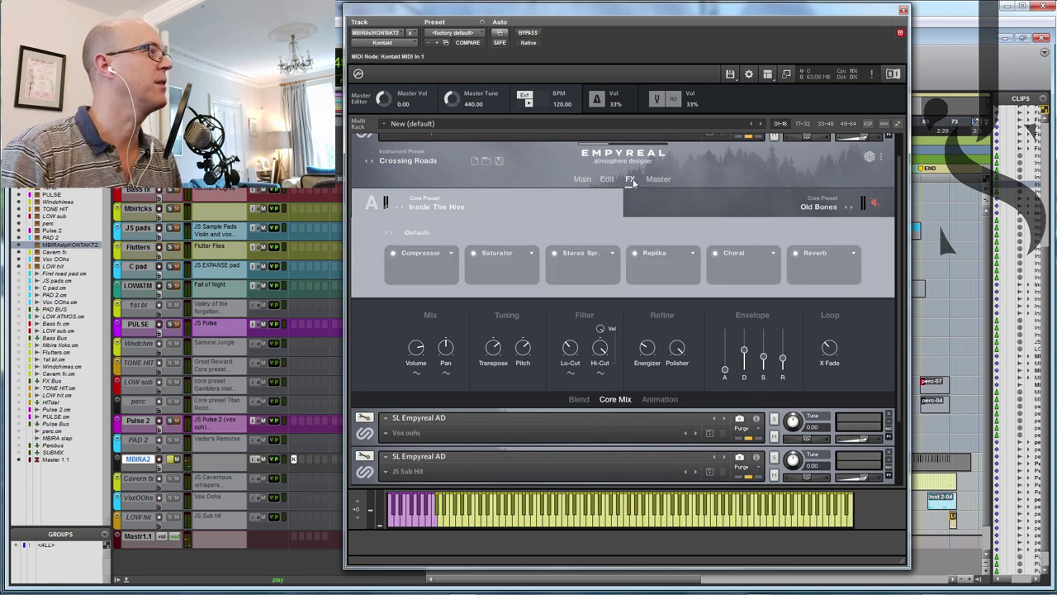
click(583, 179)
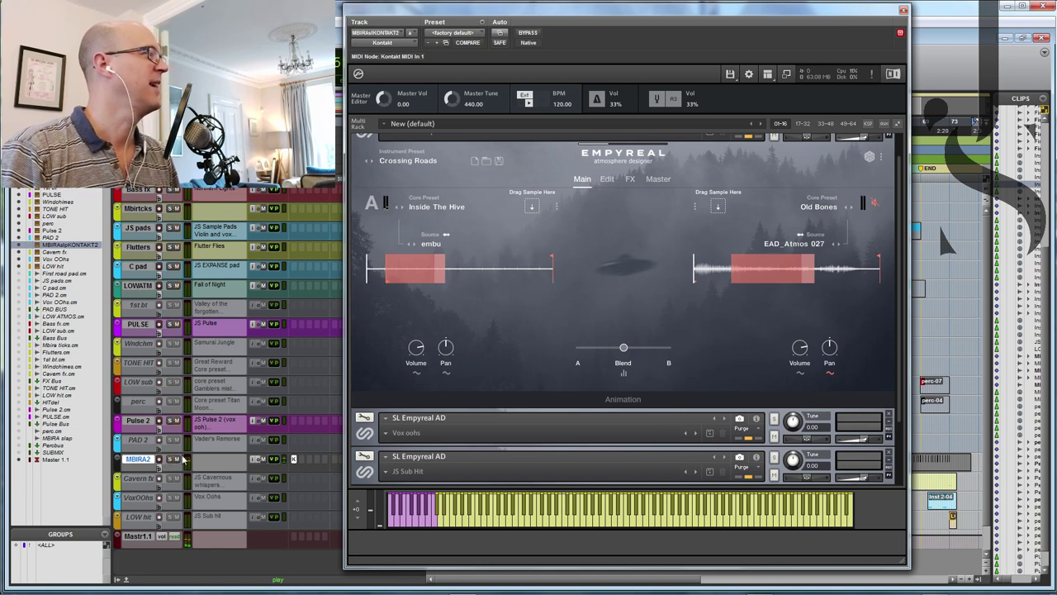
drag(641, 21, 839, 59)
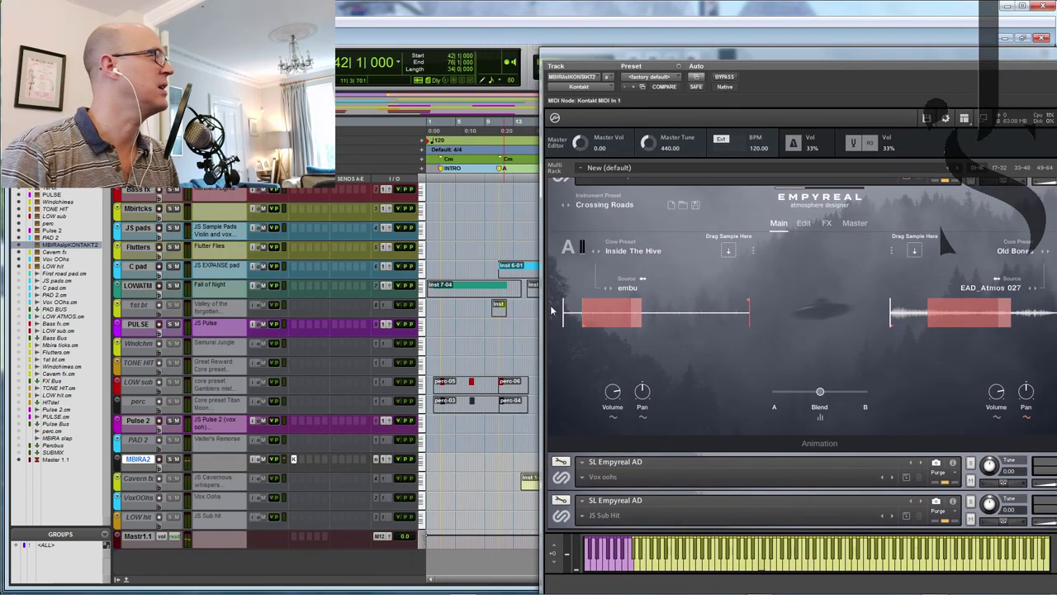
Step: Solo and play the Cavern fx track while bringing its JS Cavernous Whispers instance into view in the Kontakt rack
click(140, 479)
drag(682, 54, 599, 36)
scroll(1018, 285, down, 1)
scroll(1017, 285, down, 2)
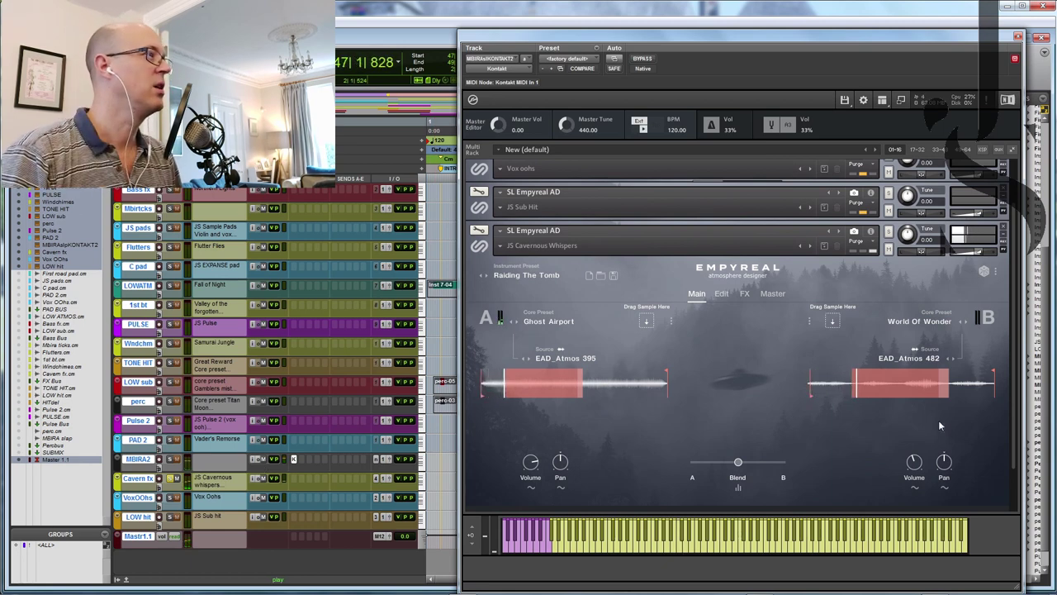
scroll(1016, 403, down, 1)
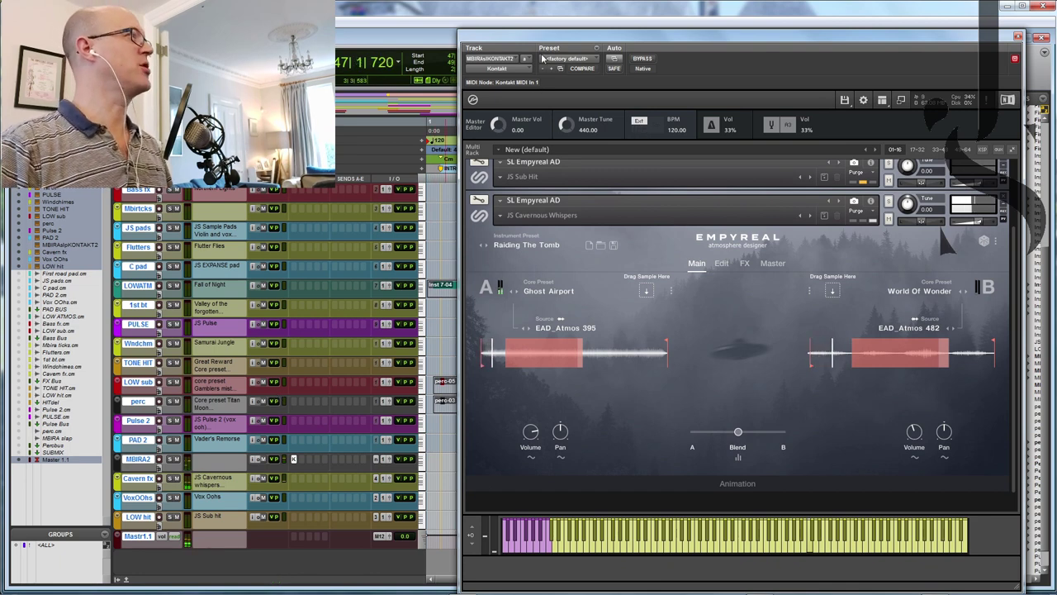
Step: Solo VoxOohs, expand the Vox oohs instance in the rack, and play the track's Inst 2-04 clip
drag(545, 37, 545, 57)
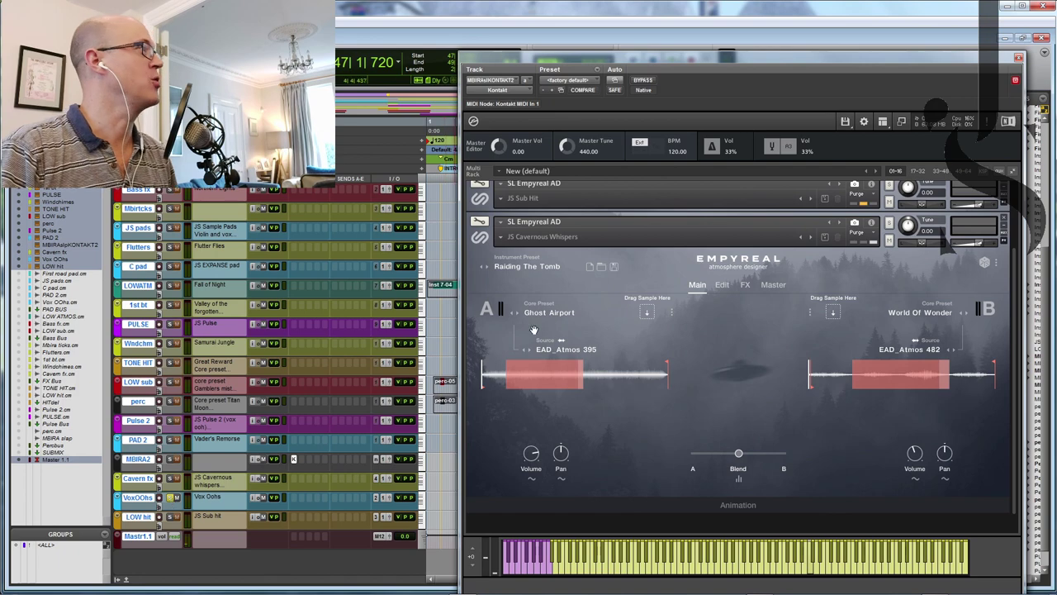
click(479, 231)
click(479, 246)
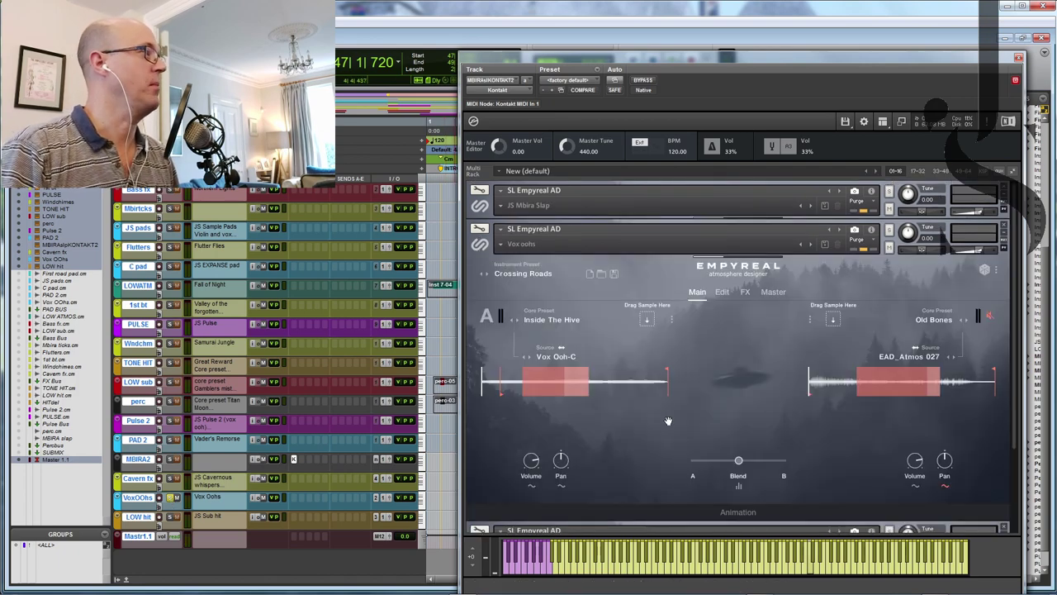
drag(636, 78, 316, 52)
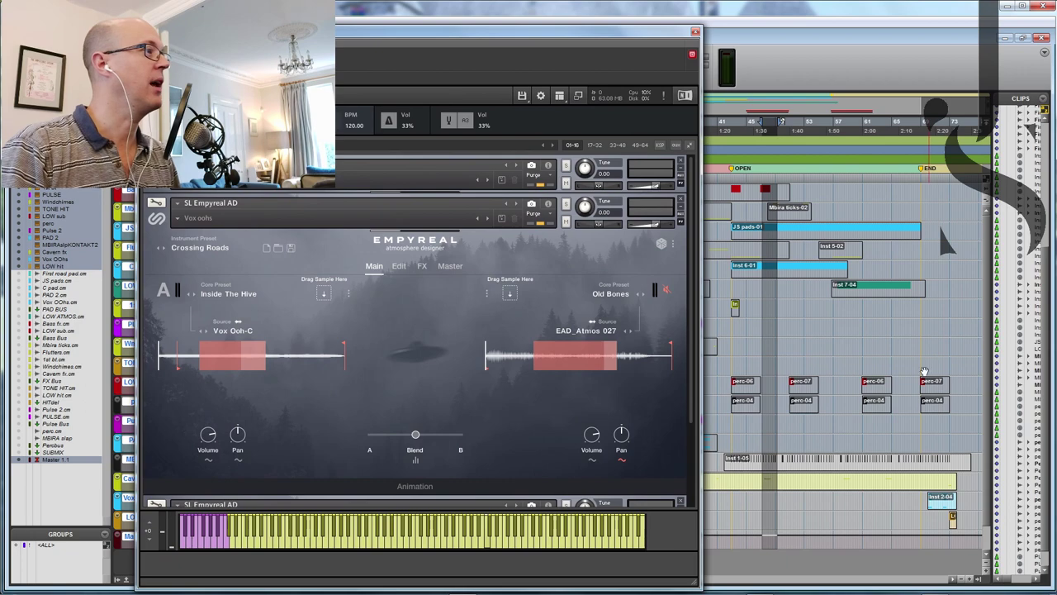
click(935, 505)
drag(583, 34, 741, 28)
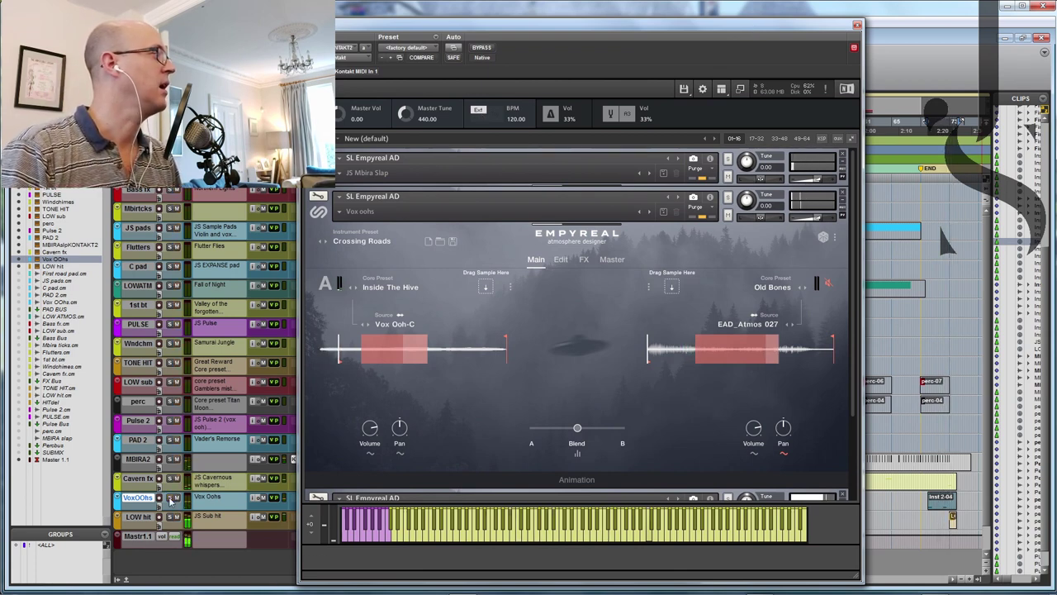
Step: Solo the LOW hit track, listen to its clip, and close the Kontakt window
click(138, 516)
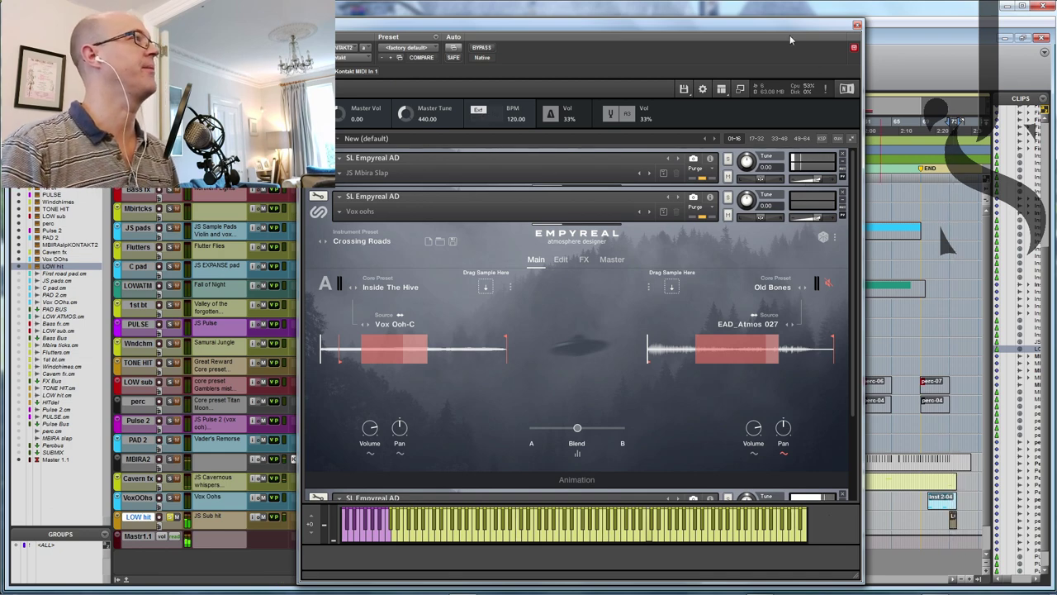
drag(793, 28, 824, 24)
click(888, 22)
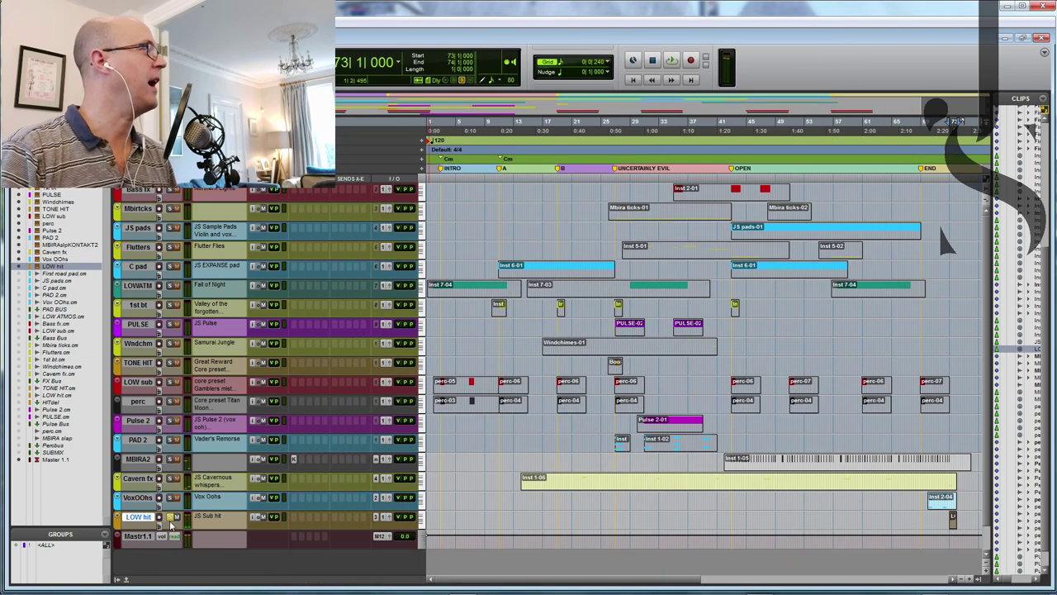
Step: Select all the instrument tracks, hide and deactivate them, and show the committed .cm audio tracks with their buses instead
shift+click(145, 190)
right_click(145, 190)
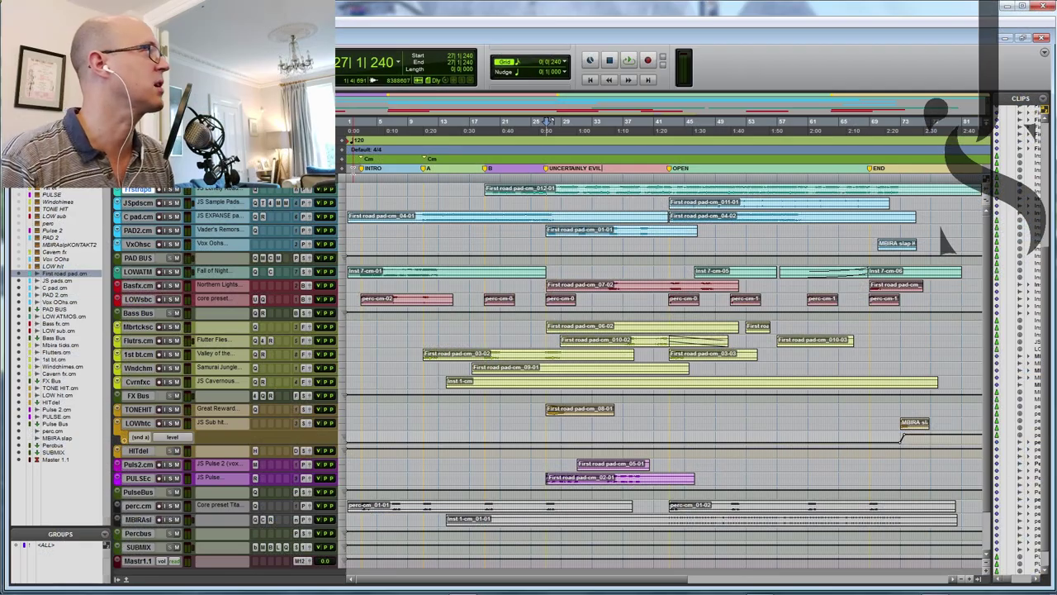
Step: Highlight the bass tracks Basfx.cm and LOWsbc, followed by the FX tracks from Mbrtcksc to Cvrnfxc
click(142, 276)
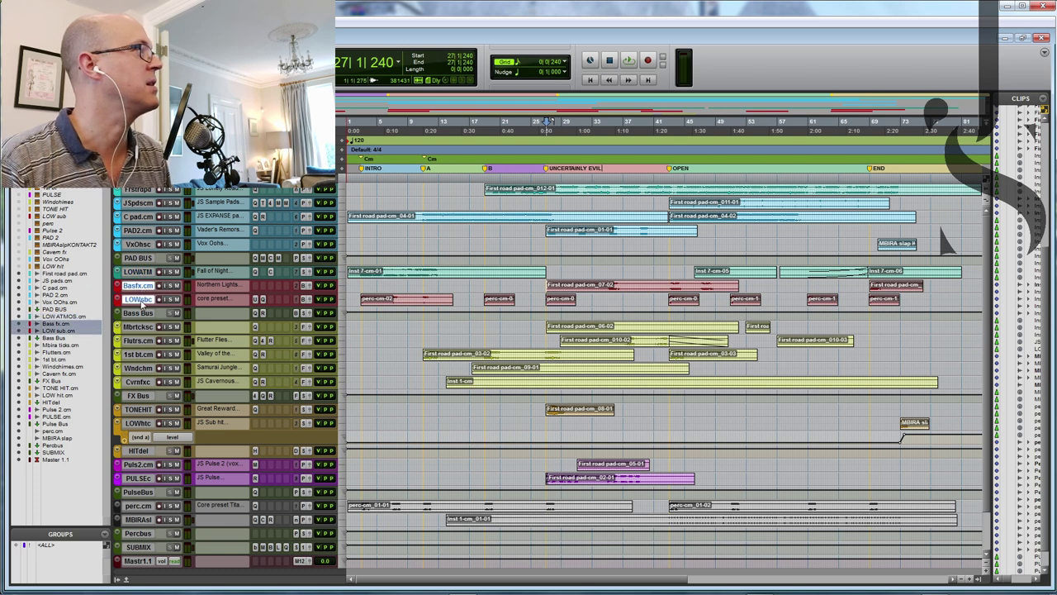
click(139, 326)
shift+click(136, 383)
Step: Highlight the hit tracks TONEHIT and LOWhtc together with the HITdel track
click(138, 409)
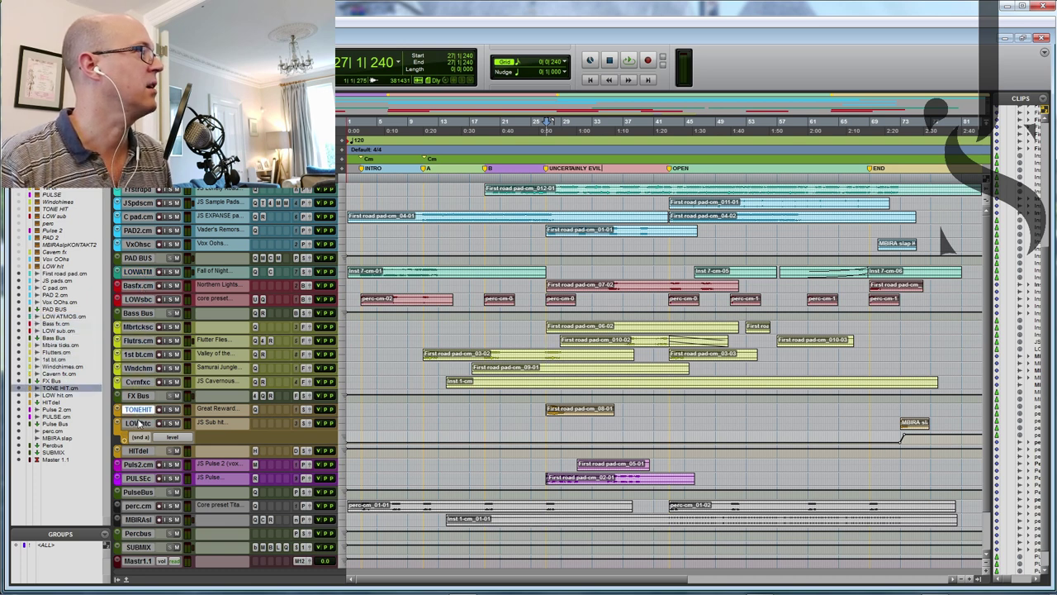
shift+click(139, 423)
shift+click(138, 451)
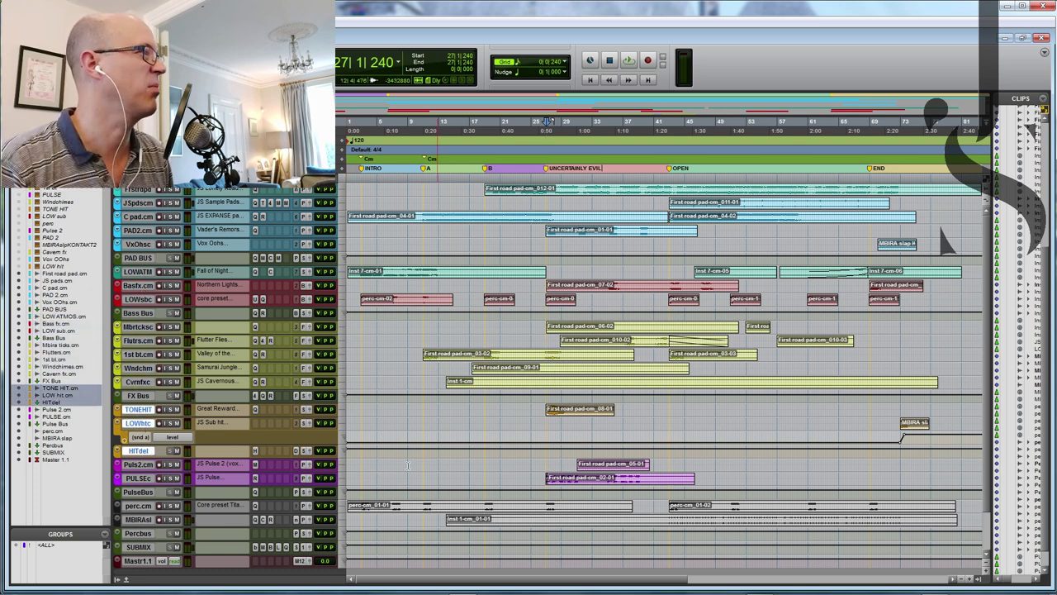
Step: Highlight the pulse tracks Puls2.cm and PULSEc, followed by the percussion tracks perc.cm and MBIRAsl
click(138, 465)
shift+click(138, 478)
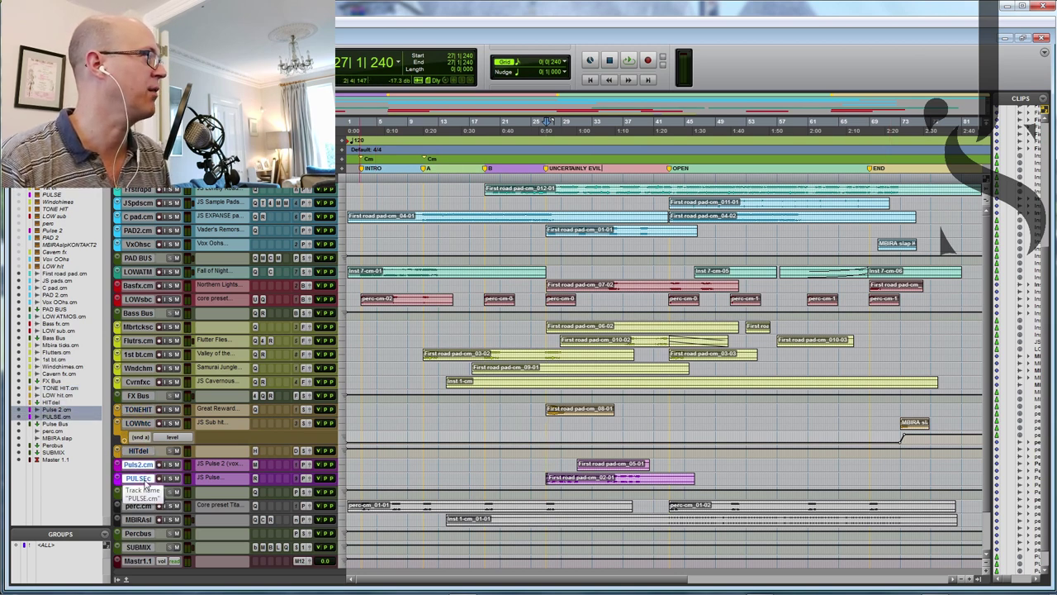
click(138, 506)
shift+click(138, 519)
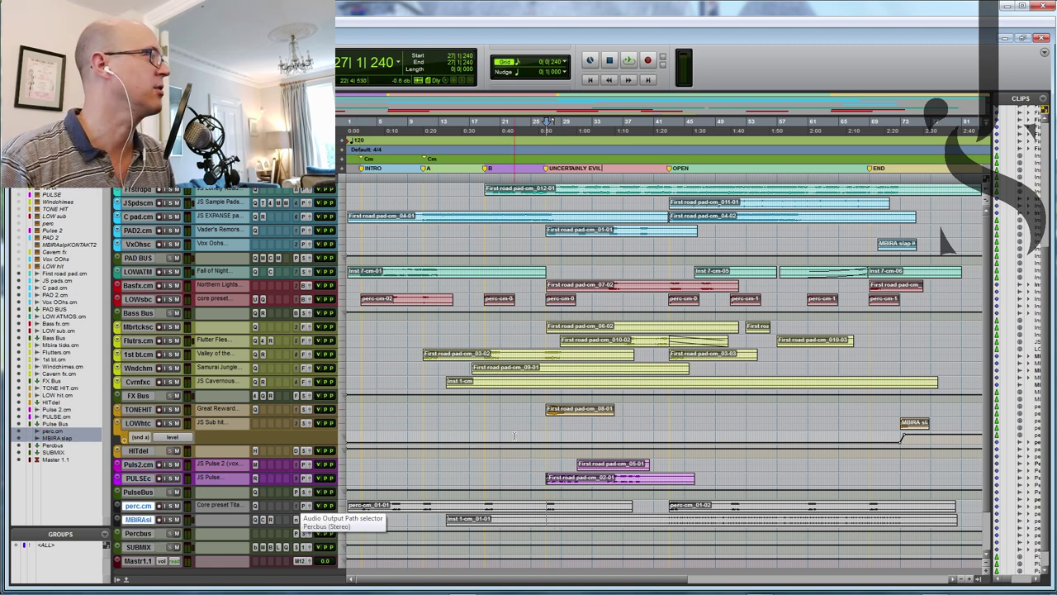
Step: Place the playback start at bar 1 before the INTRO marker and play the full mix
click(353, 122)
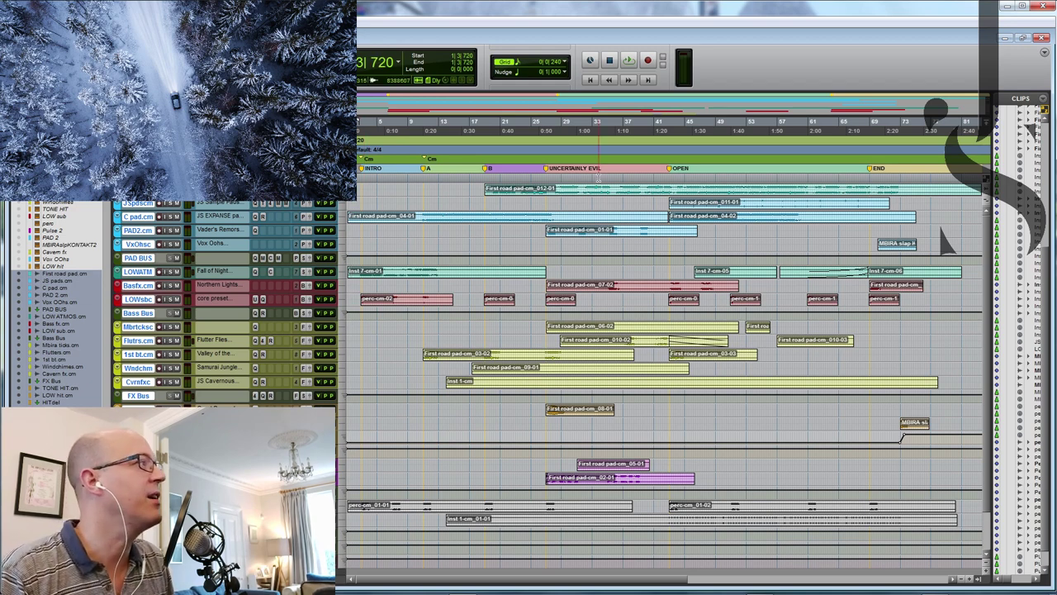
drag(637, 168, 547, 168)
click(370, 185)
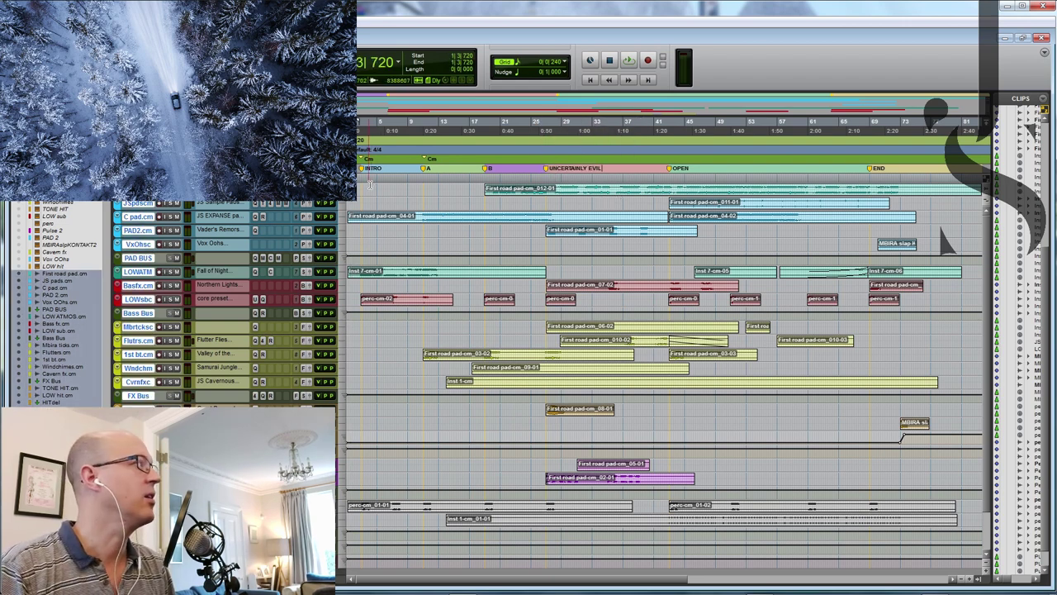